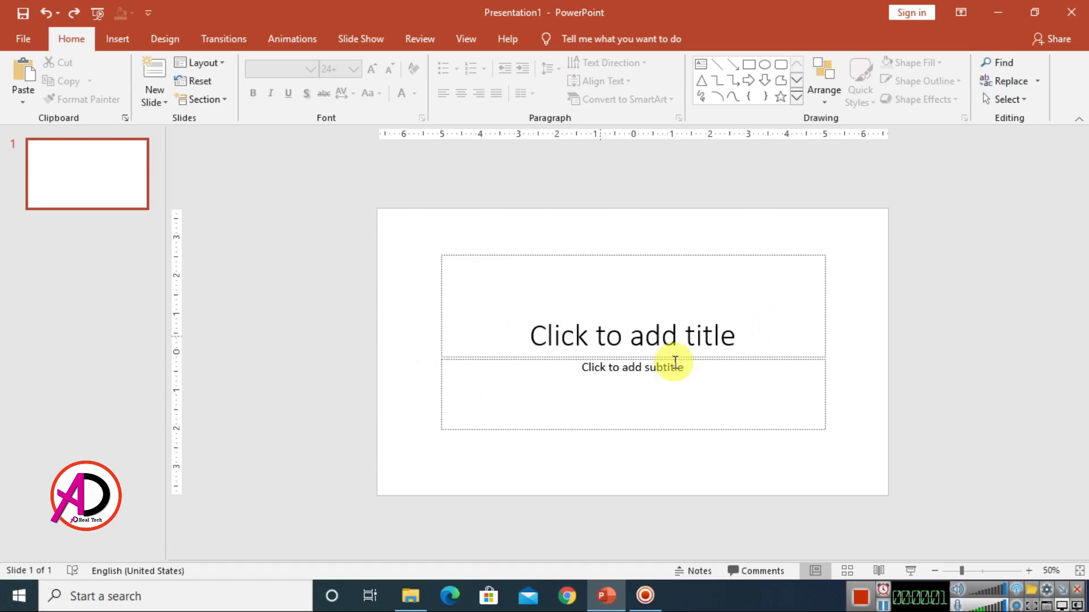
Delete the title and subtitle placeholders and drag the photo of the woman with a chair onto the blank slide
{"action": "left_click_drag", "start_coordinate": [332, 182], "coordinate": [839, 438]}
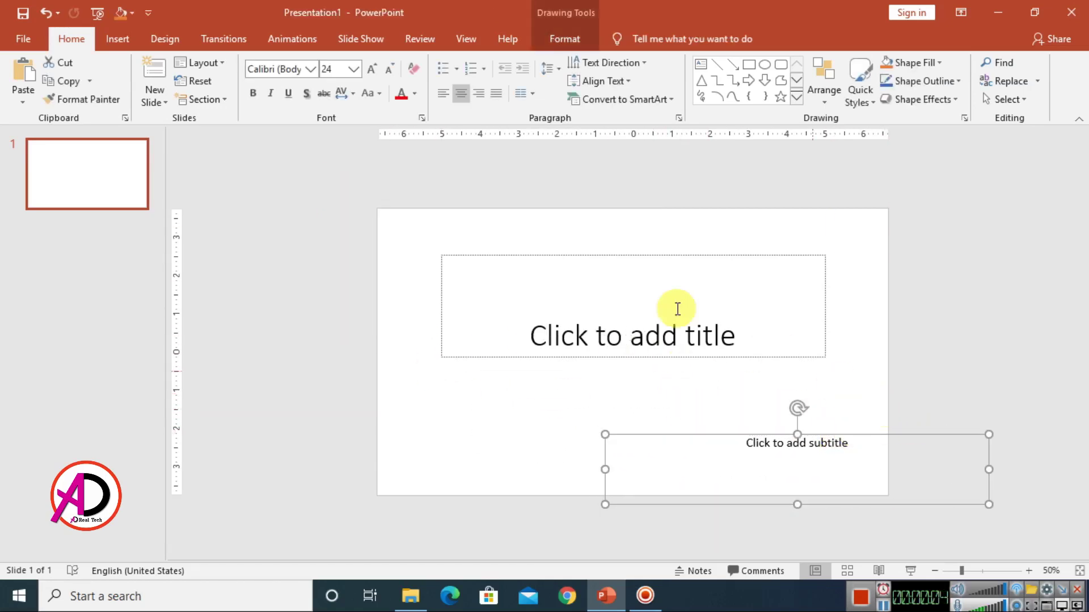
{"action": "key", "text": "ctrl+z"}
{"action": "left_click_drag", "start_coordinate": [347, 174], "coordinate": [964, 491]}
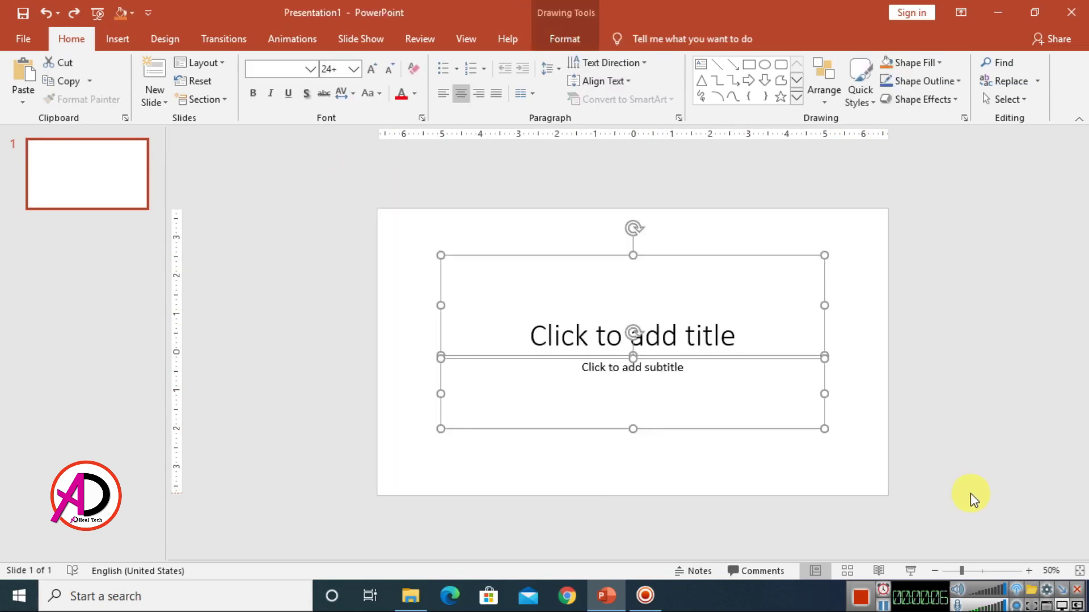
{"action": "key", "text": "Delete"}
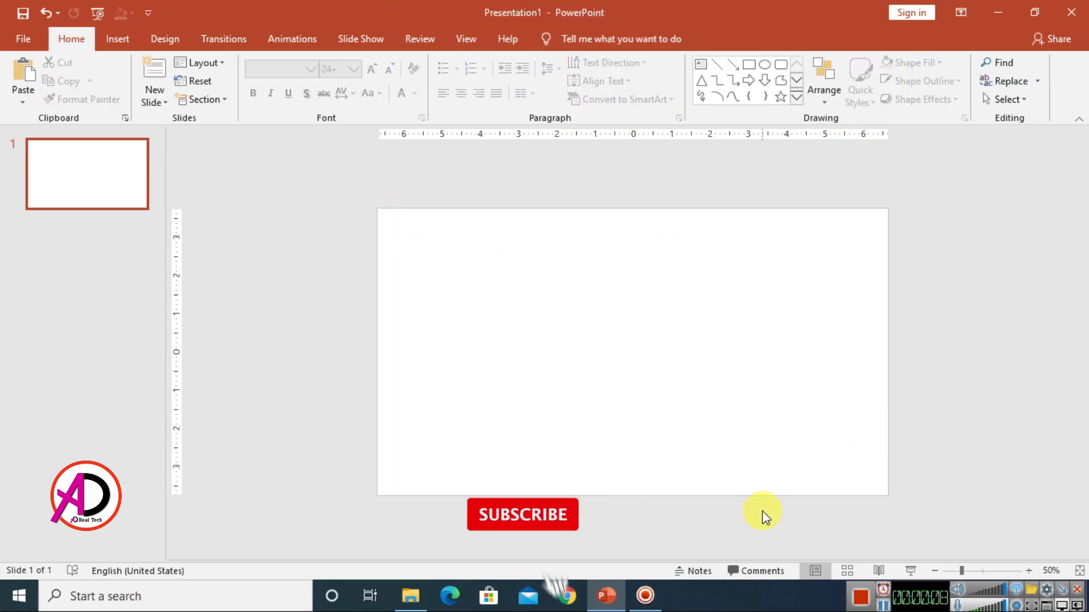
{"action": "left_click", "coordinate": [997, 13]}
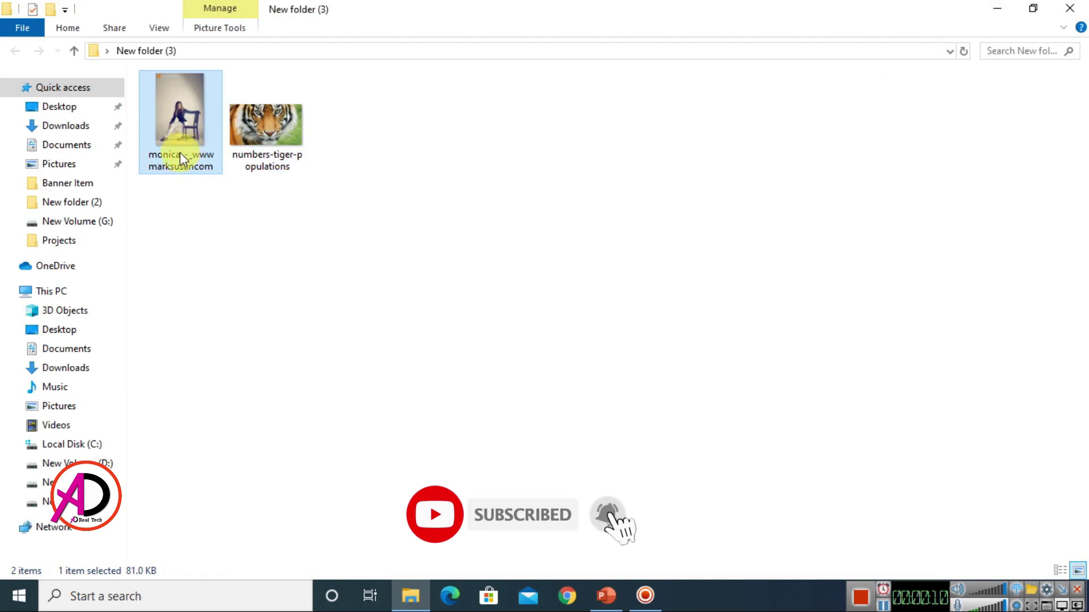
{"action": "left_click_drag", "start_coordinate": [183, 145], "coordinate": [638, 328]}
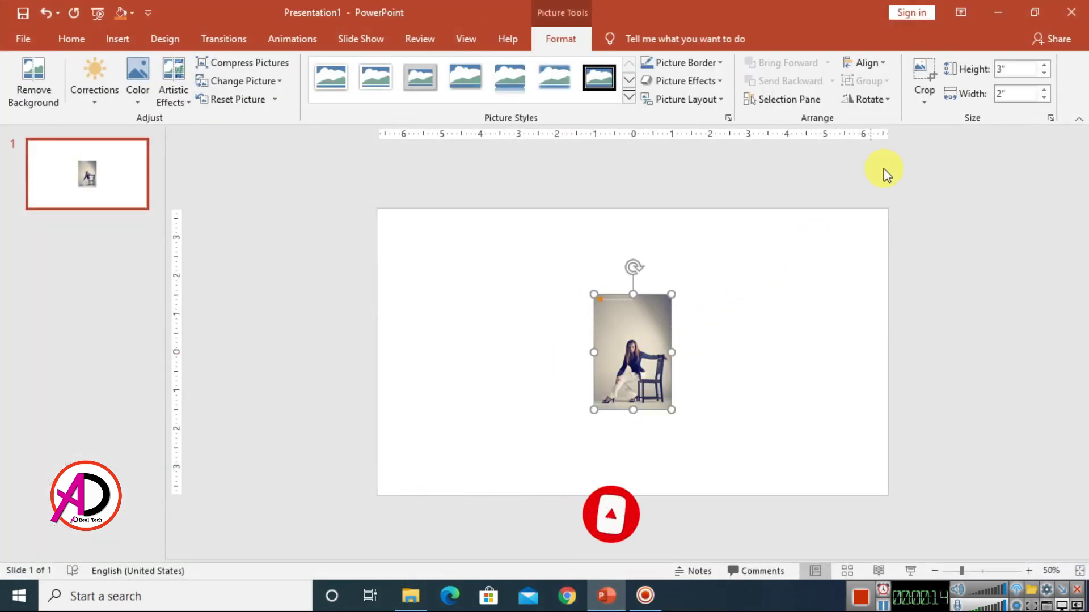
Crop the top strip off the photo and enlarge it to about 6.55 by 6.42 inches
{"action": "left_click", "coordinate": [925, 74]}
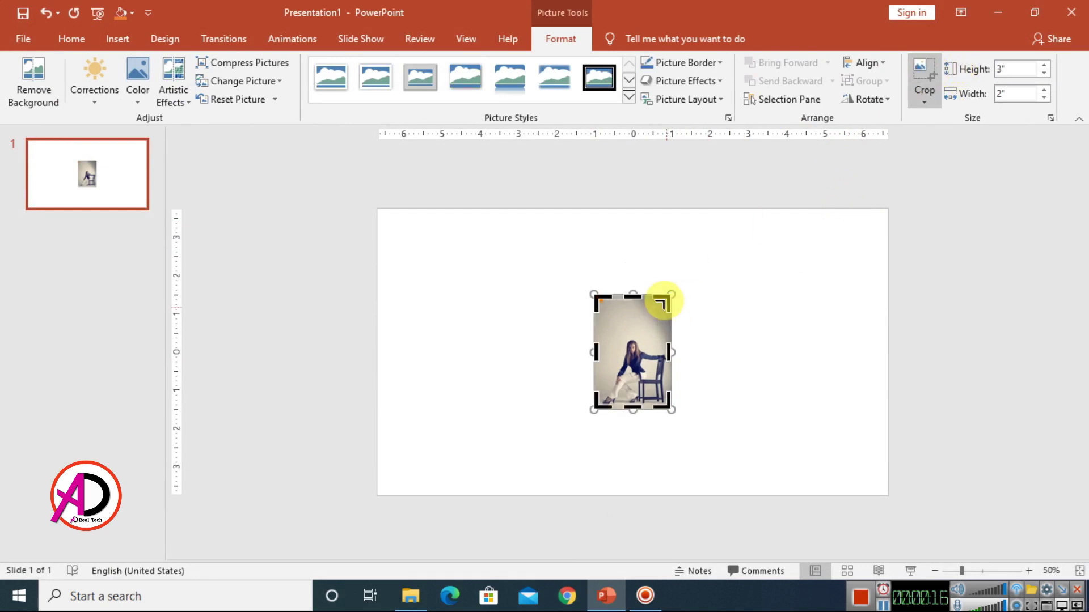
{"action": "left_click_drag", "start_coordinate": [629, 296], "coordinate": [628, 326]}
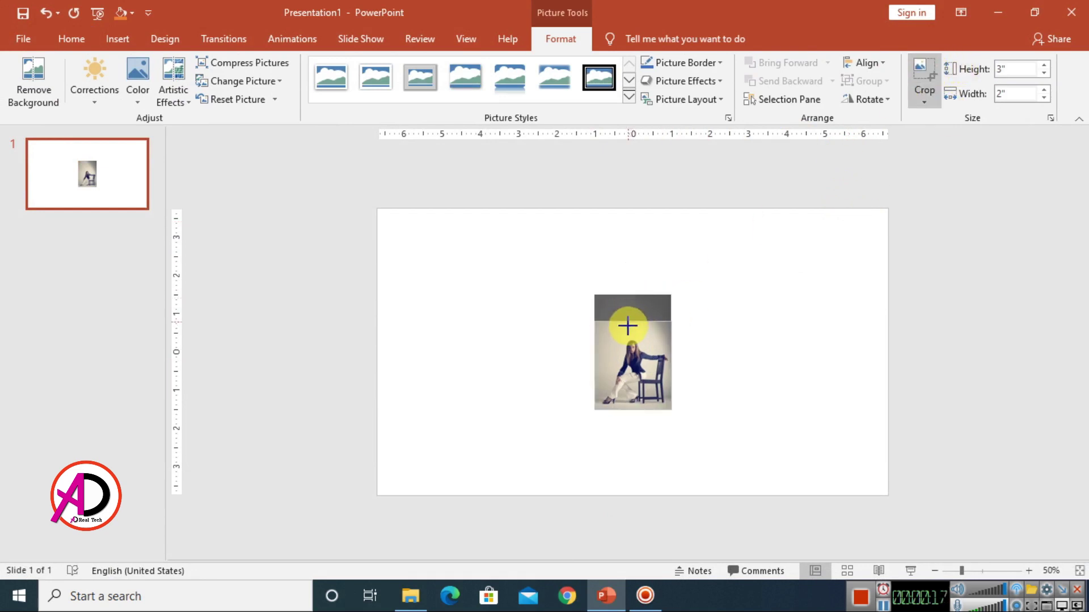
{"action": "left_click", "coordinate": [800, 405]}
{"action": "left_click", "coordinate": [630, 356]}
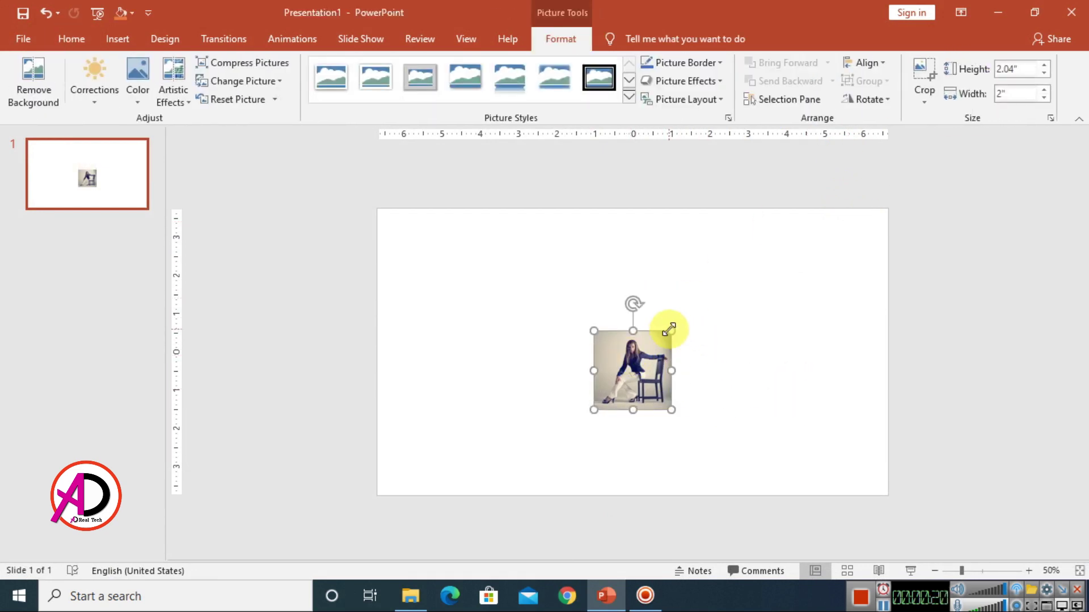
{"action": "mouse_move", "coordinate": [669, 329]}
{"action": "left_mouse_down"}
{"action": "mouse_move", "coordinate": [800, 201]}
{"action": "mouse_move", "coordinate": [700, 287]}
{"action": "mouse_move", "coordinate": [756, 212]}
{"action": "left_mouse_up"}
{"action": "left_click_drag", "start_coordinate": [694, 288], "coordinate": [656, 314]}
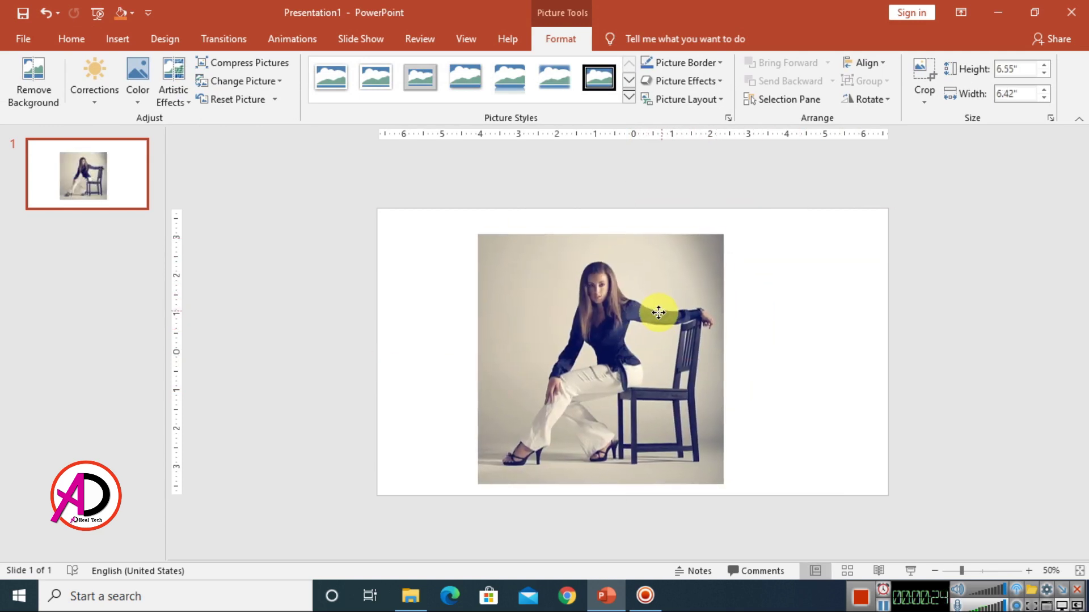
Flip the photo horizontally and nudge it slightly up and left
{"action": "left_click", "coordinate": [868, 99]}
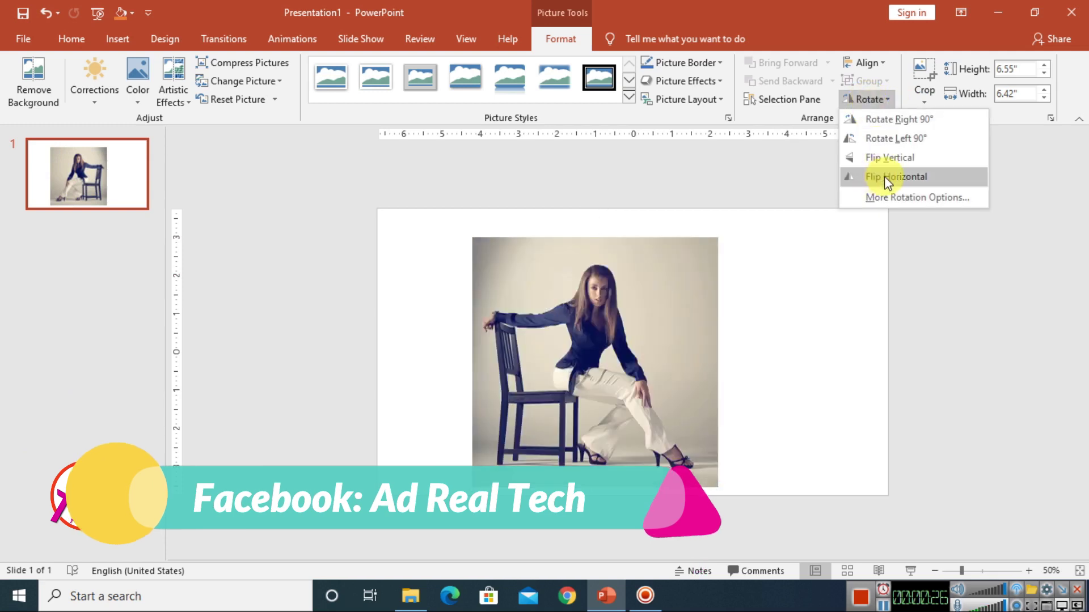
{"action": "left_click", "coordinate": [884, 176]}
{"action": "left_click_drag", "start_coordinate": [635, 335], "coordinate": [631, 324]}
{"action": "left_click", "coordinate": [773, 369]}
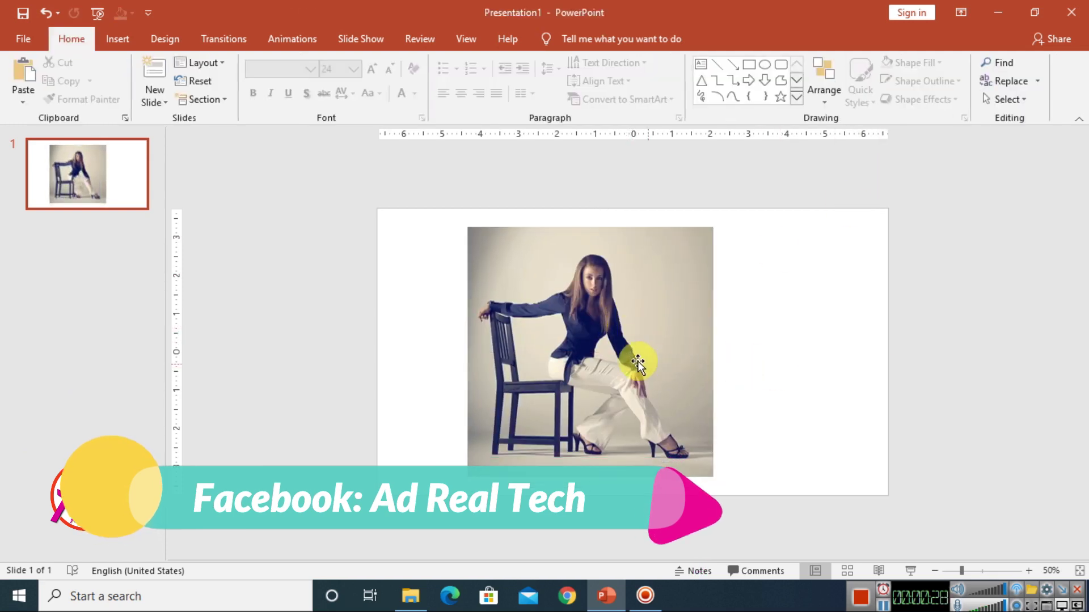
{"action": "left_click", "coordinate": [631, 358]}
{"action": "right_click", "coordinate": [631, 357]}
Copy the flipped photo, paste a duplicate and drag it just above the slide
{"action": "left_click", "coordinate": [669, 104]}
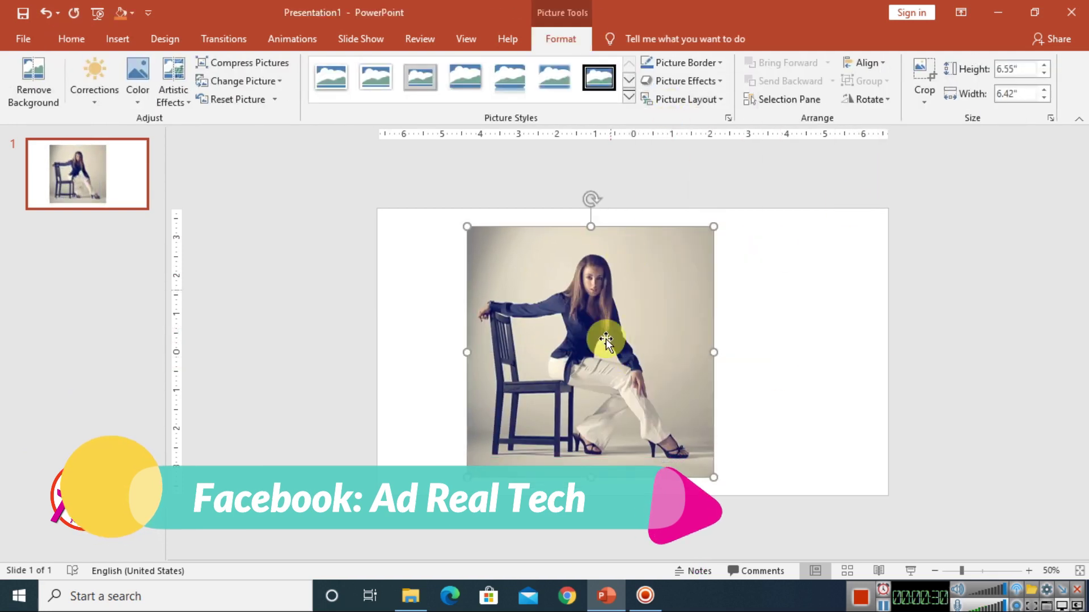
{"action": "scroll", "coordinate": [638, 385], "scroll_direction": "down", "scroll_amount": 4}
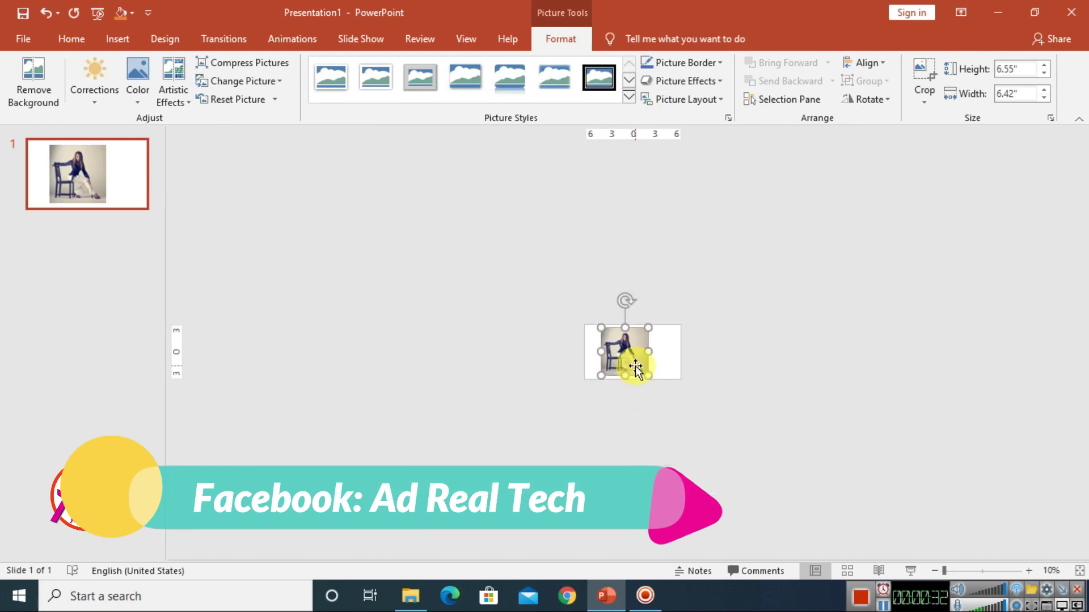
{"action": "scroll", "coordinate": [635, 366], "scroll_direction": "up", "scroll_amount": 2}
{"action": "right_click", "coordinate": [675, 227]}
{"action": "left_click", "coordinate": [702, 253]}
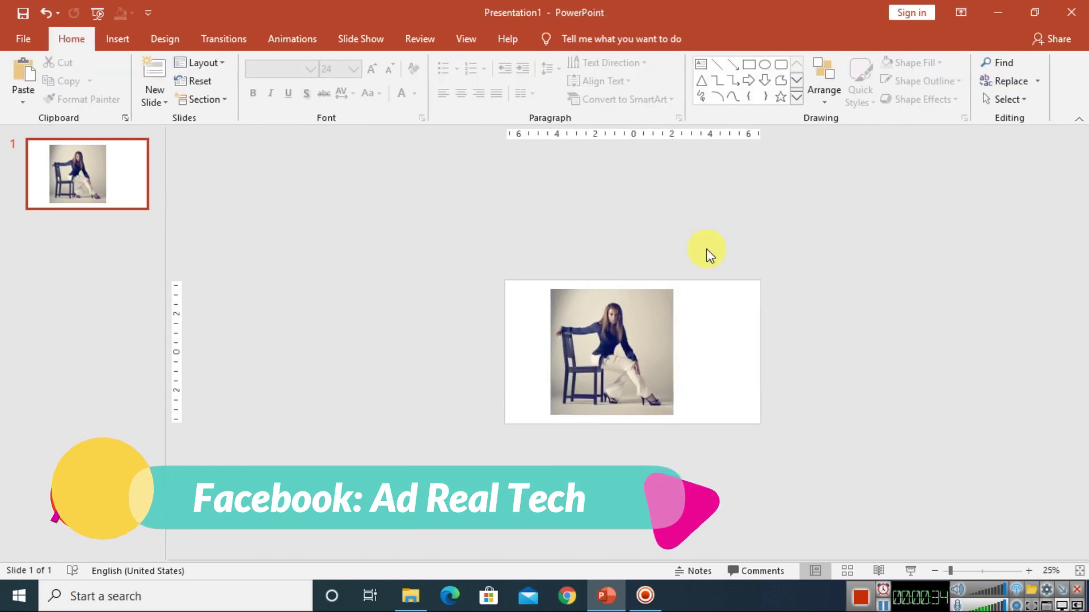
{"action": "mouse_move", "coordinate": [627, 365]}
{"action": "left_mouse_down"}
{"action": "mouse_move", "coordinate": [619, 220]}
{"action": "mouse_move", "coordinate": [619, 248]}
{"action": "left_mouse_up"}
{"action": "scroll", "coordinate": [652, 347], "scroll_direction": "up", "scroll_amount": 3}
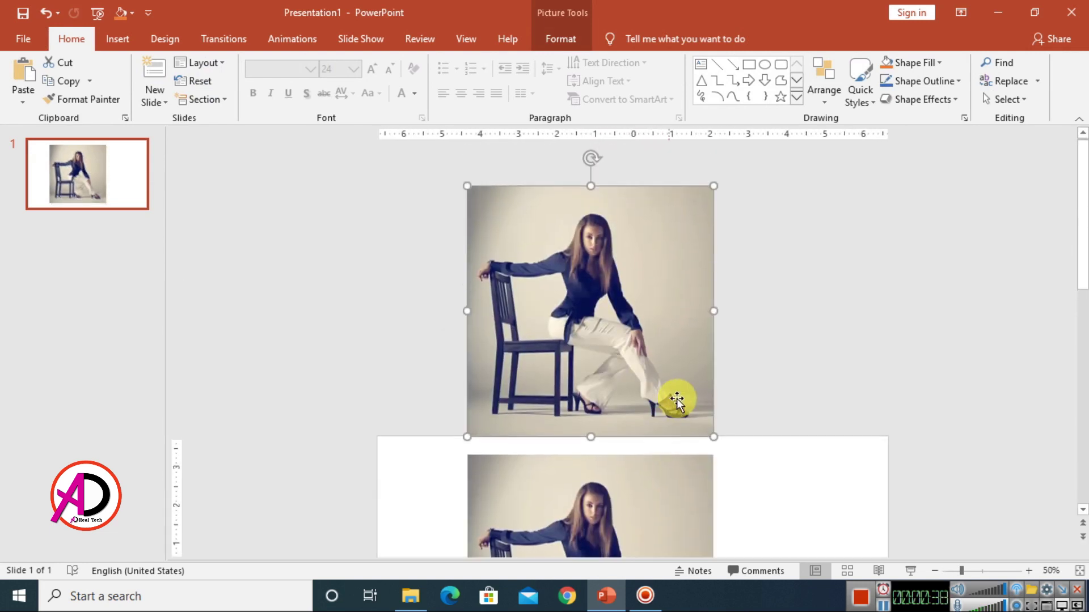
{"action": "scroll", "coordinate": [676, 400], "scroll_direction": "down", "scroll_amount": 3}
{"action": "scroll", "coordinate": [709, 426], "scroll_direction": "down", "scroll_amount": 2}
{"action": "scroll", "coordinate": [709, 426], "scroll_direction": "up", "scroll_amount": 1}
{"action": "scroll", "coordinate": [710, 426], "scroll_direction": "up", "scroll_amount": 1}
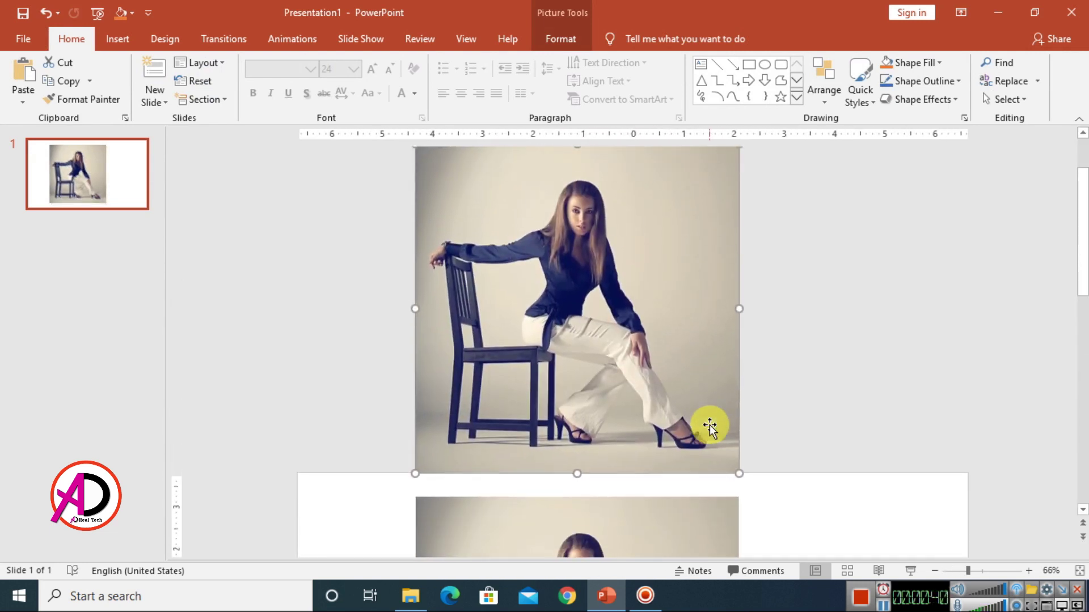
{"action": "scroll", "coordinate": [710, 426], "scroll_direction": "down", "scroll_amount": 3}
{"action": "scroll", "coordinate": [709, 427], "scroll_direction": "down", "scroll_amount": 2}
{"action": "scroll", "coordinate": [710, 426], "scroll_direction": "down", "scroll_amount": 2}
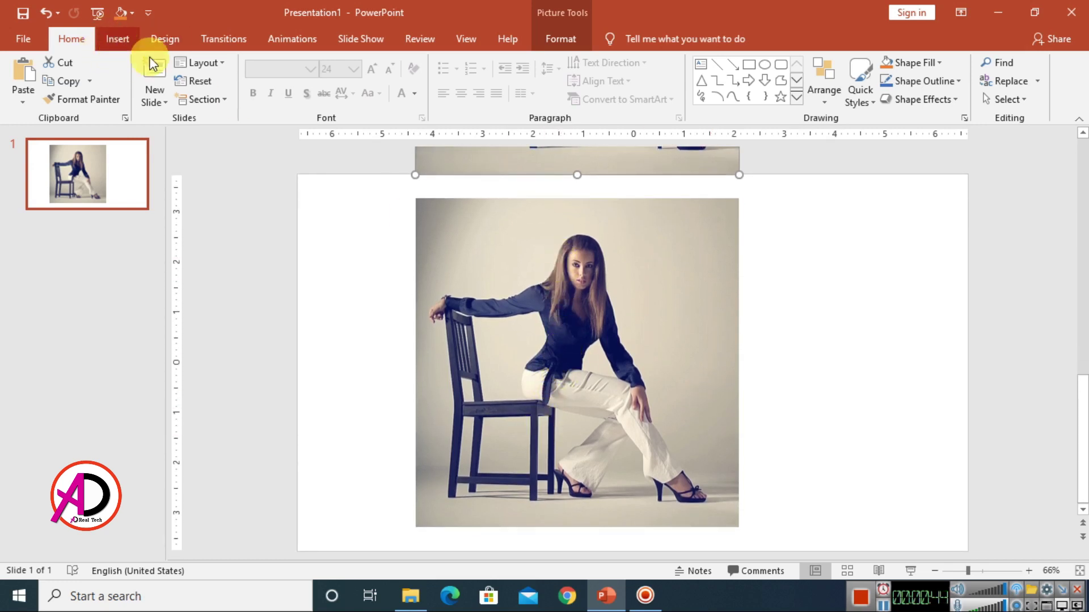
Add a text box right of the photo holding the letter A in Adobe Garamond Pro Bold
{"action": "left_click", "coordinate": [698, 69]}
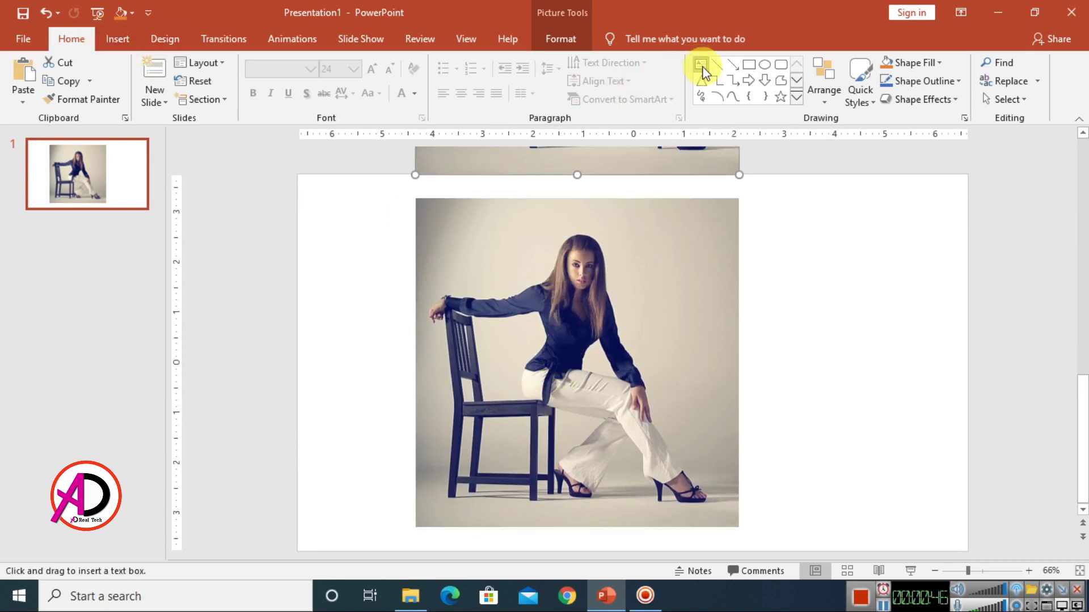
{"action": "left_click", "coordinate": [791, 343]}
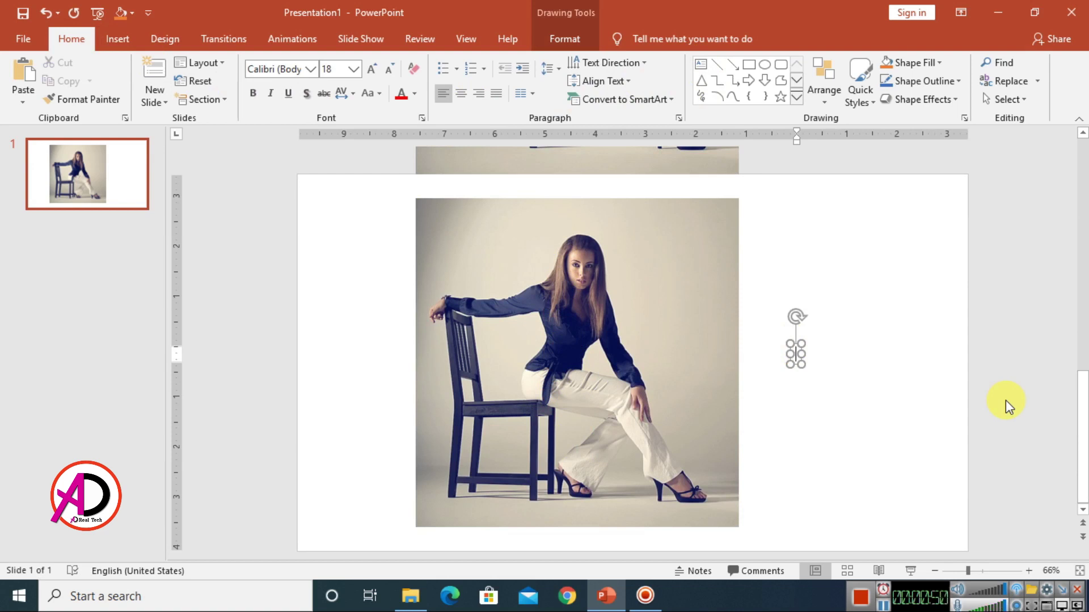
{"action": "type", "text": "A"}
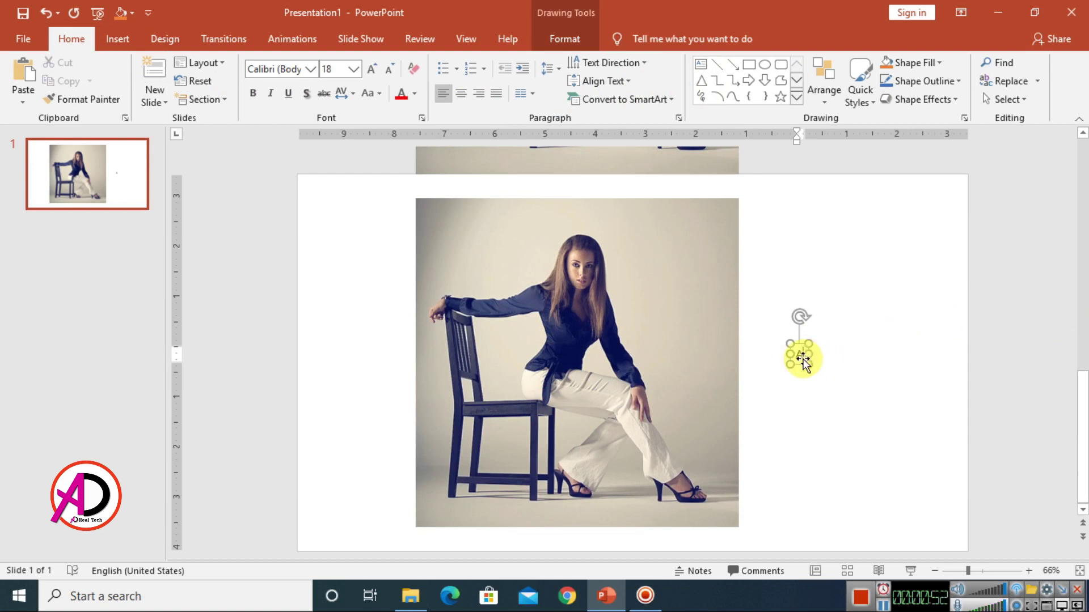
{"action": "left_click", "coordinate": [310, 70]}
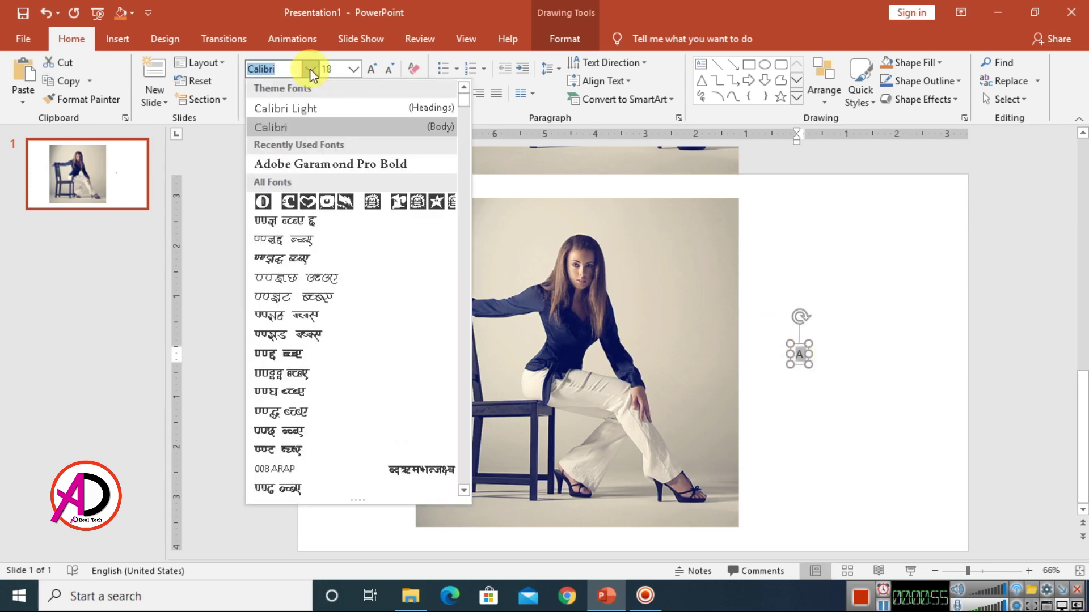
{"action": "left_click", "coordinate": [305, 164]}
Increase the letter A's font size step by step up to 496 pt
{"action": "left_click", "coordinate": [371, 69]}
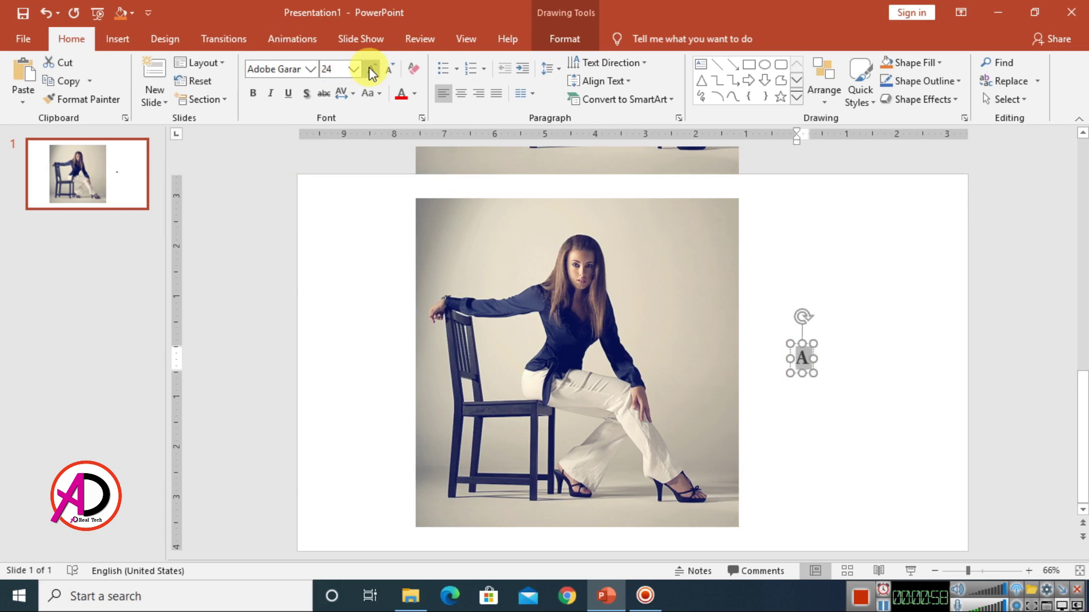
{"action": "left_click", "coordinate": [370, 69]}
{"action": "left_click", "coordinate": [370, 69]}
{"action": "left_click", "coordinate": [370, 69]}
{"action": "left_click", "coordinate": [370, 67]}
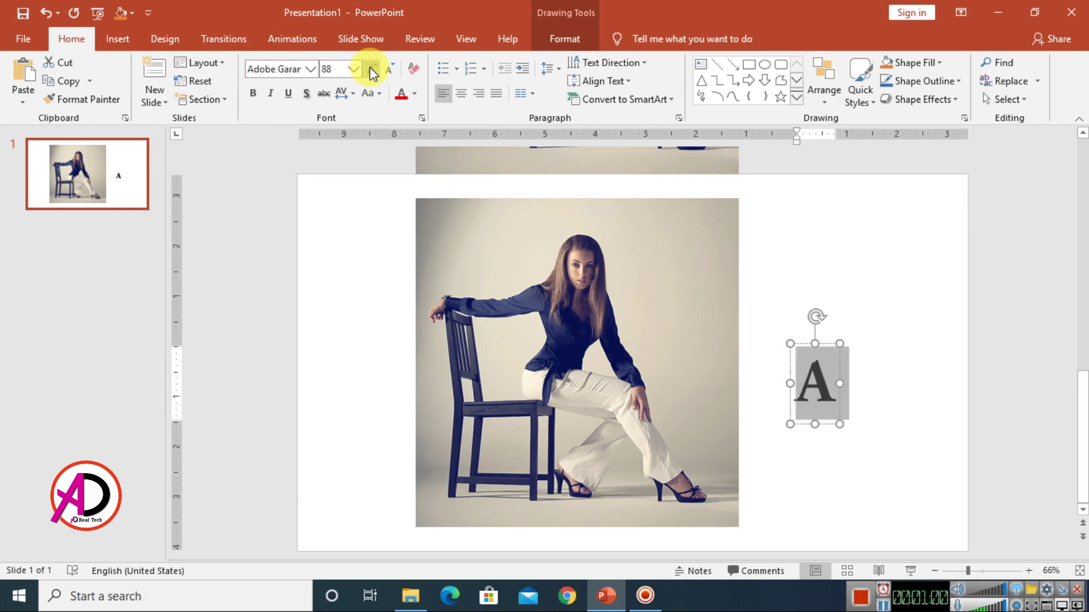
{"action": "left_click", "coordinate": [370, 67]}
{"action": "left_click", "coordinate": [369, 67]}
{"action": "left_click", "coordinate": [370, 67]}
{"action": "left_click", "coordinate": [370, 67]}
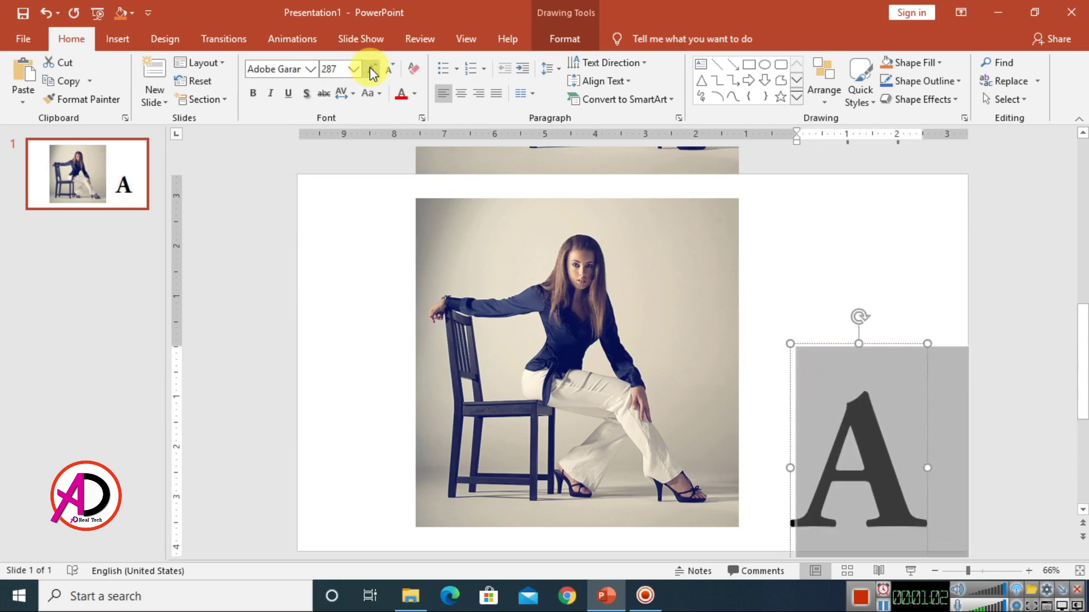
{"action": "left_click", "coordinate": [370, 67]}
{"action": "left_click", "coordinate": [370, 66]}
{"action": "left_click", "coordinate": [370, 67]}
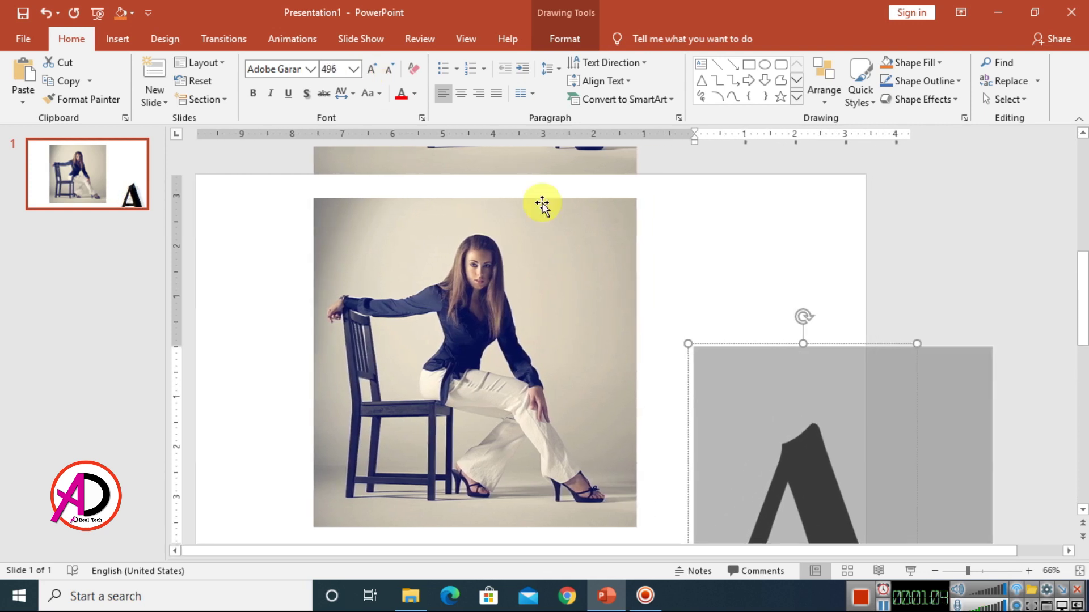
Move the letter A over the photo, enlarge it to 595 pt and raise it
{"action": "left_click_drag", "start_coordinate": [833, 346], "coordinate": [490, 181]}
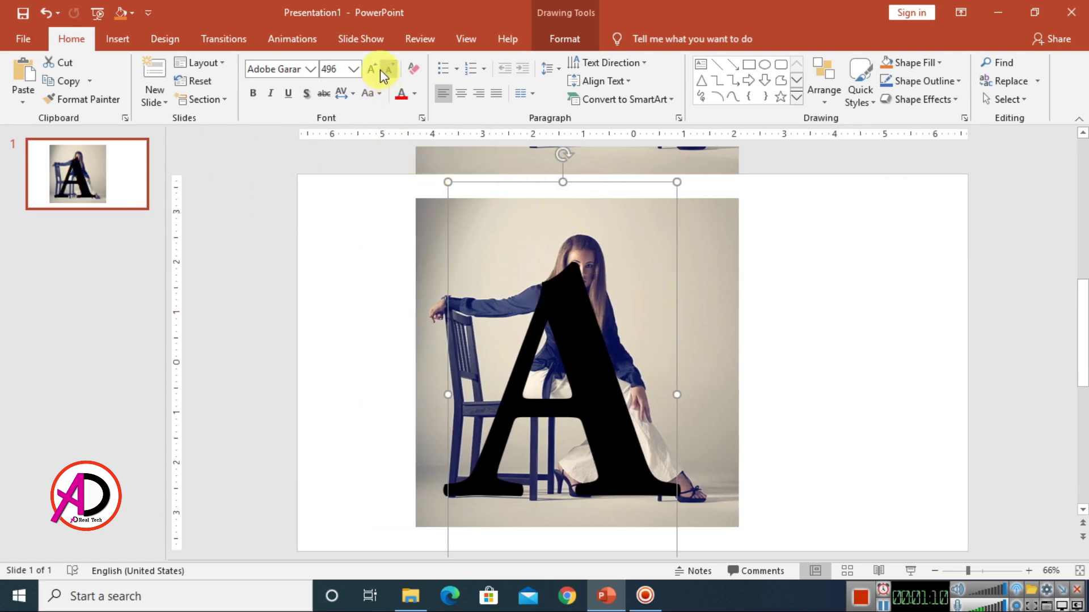
{"action": "left_click", "coordinate": [372, 69]}
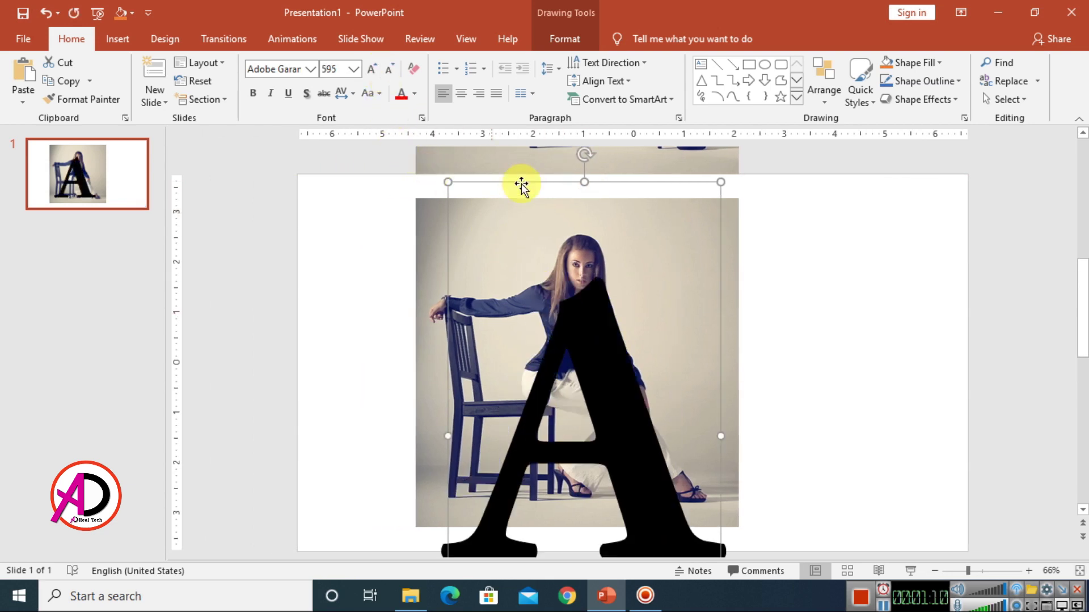
{"action": "left_click_drag", "start_coordinate": [591, 182], "coordinate": [570, 131]}
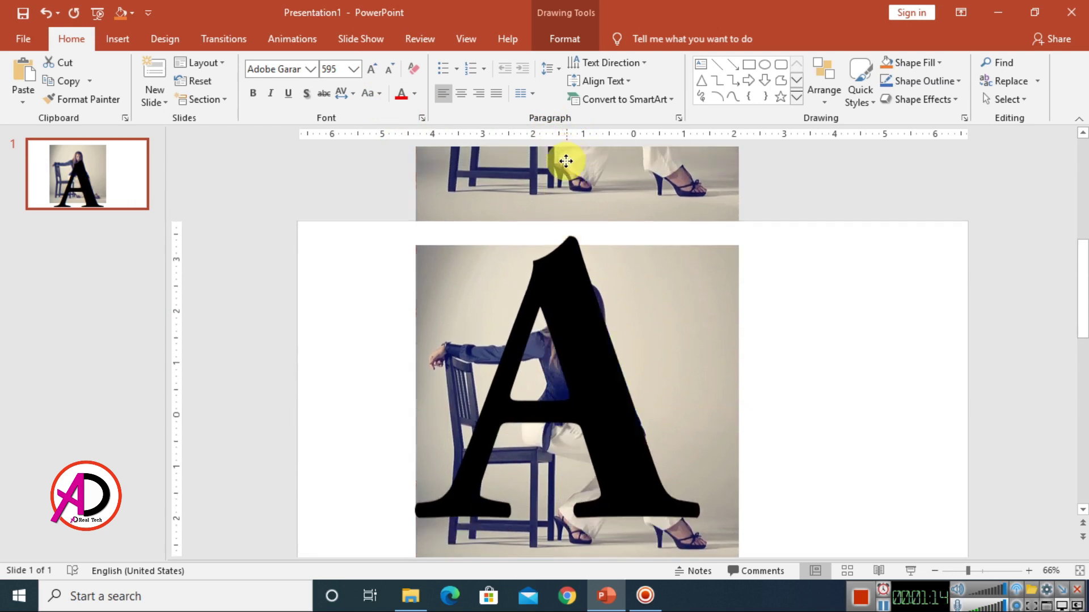
{"action": "left_click_drag", "start_coordinate": [548, 120], "coordinate": [563, 205]}
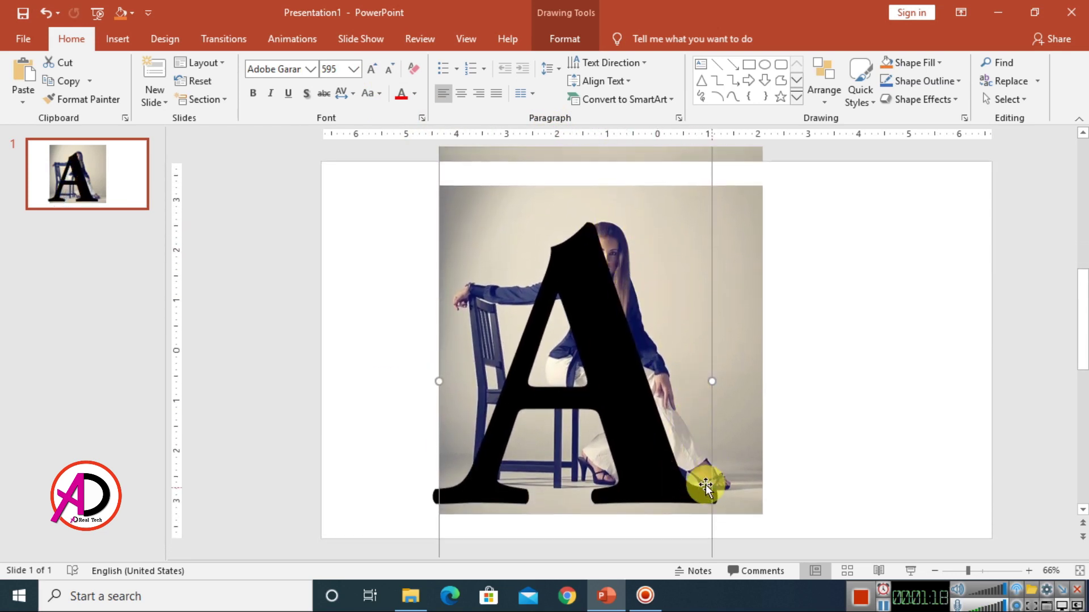
{"action": "scroll", "coordinate": [714, 476], "scroll_direction": "down", "scroll_amount": 4, "text": "ctrl"}
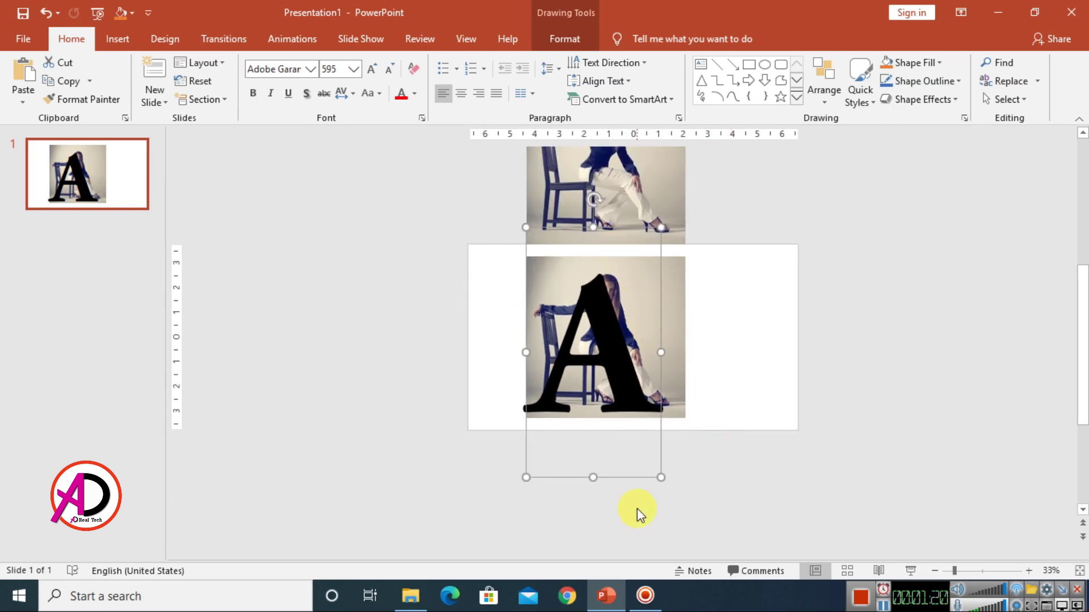
Snap the A's left side flush with the photo's left edge and zoom to check
{"action": "left_click_drag", "start_coordinate": [633, 481], "coordinate": [631, 479]}
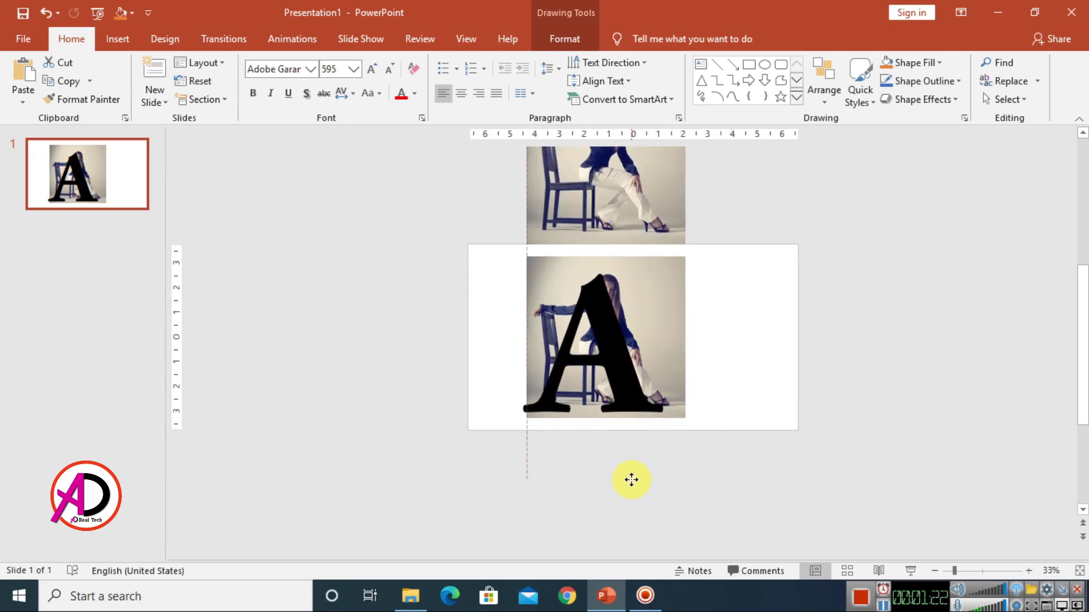
{"action": "left_click_drag", "start_coordinate": [632, 480], "coordinate": [629, 480]}
{"action": "left_click", "coordinate": [864, 394]}
{"action": "scroll", "coordinate": [774, 334], "scroll_direction": "up", "scroll_amount": 3}
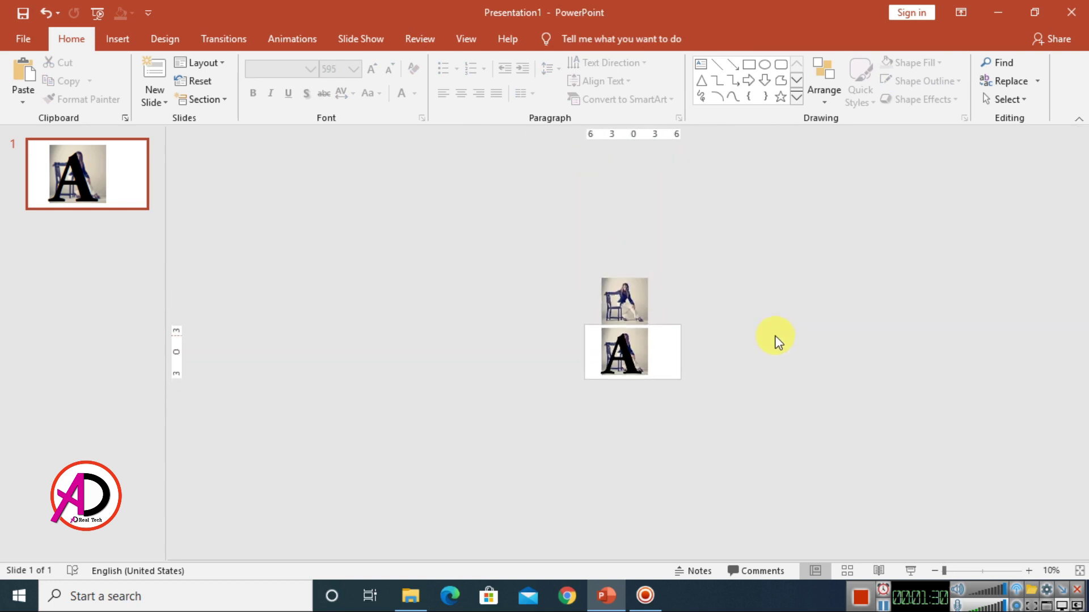
{"action": "scroll", "coordinate": [731, 300], "scroll_direction": "up", "scroll_amount": 1}
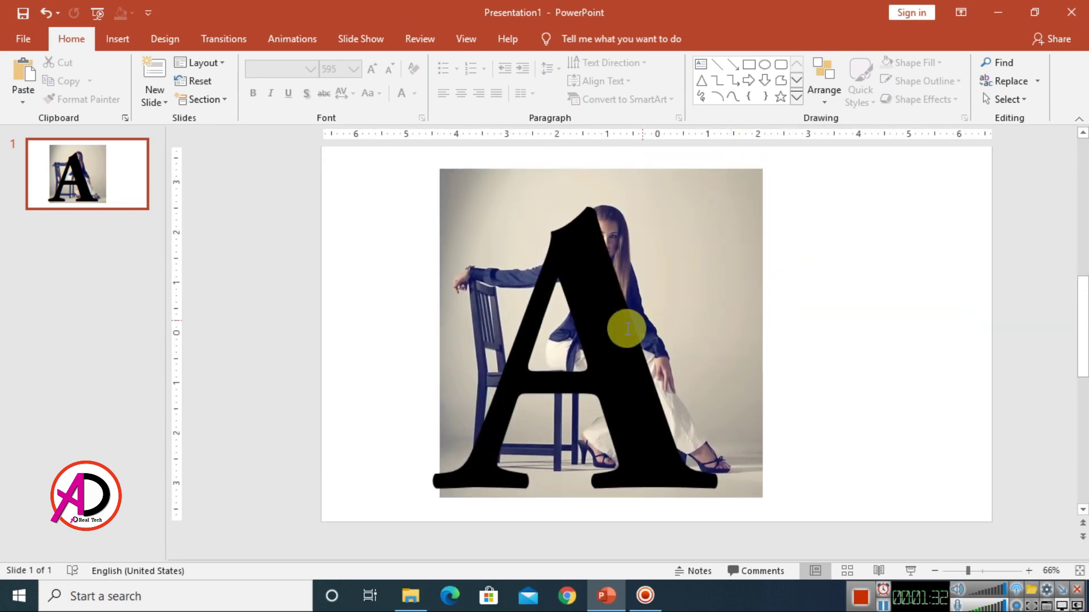
{"action": "scroll", "coordinate": [627, 323], "scroll_direction": "down", "scroll_amount": 3, "text": "ctrl"}
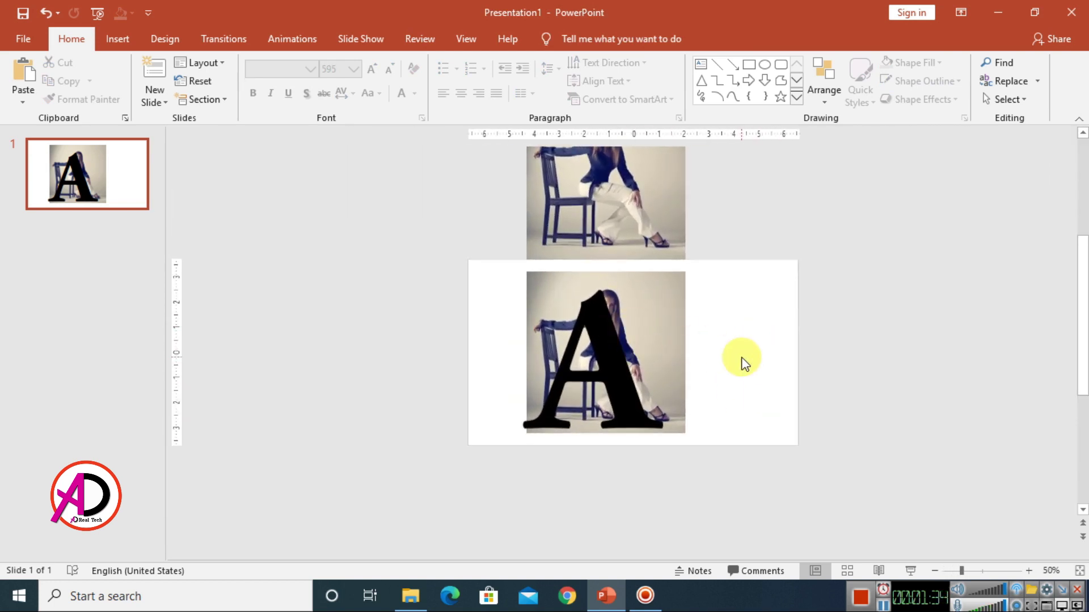
{"action": "scroll", "coordinate": [741, 361], "scroll_direction": "up", "scroll_amount": 2, "text": "ctrl"}
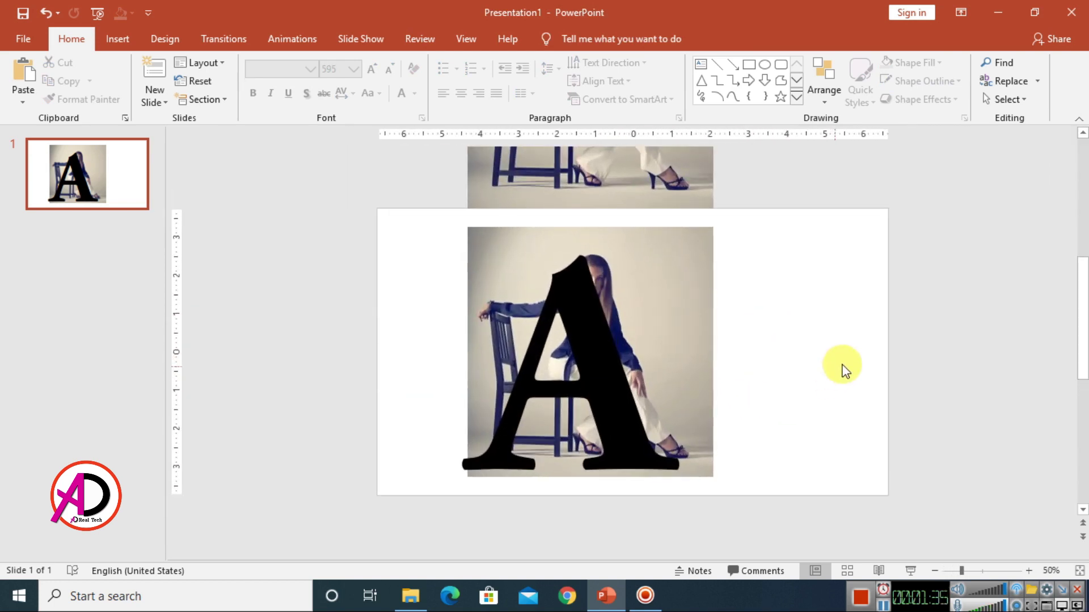
Add a text box beside the photo reading 'Then select two by holding the ctrl key' at 32 pt
{"action": "left_click", "coordinate": [704, 67]}
{"action": "left_click", "coordinate": [760, 312]}
{"action": "type", "text": "Then select two by"}
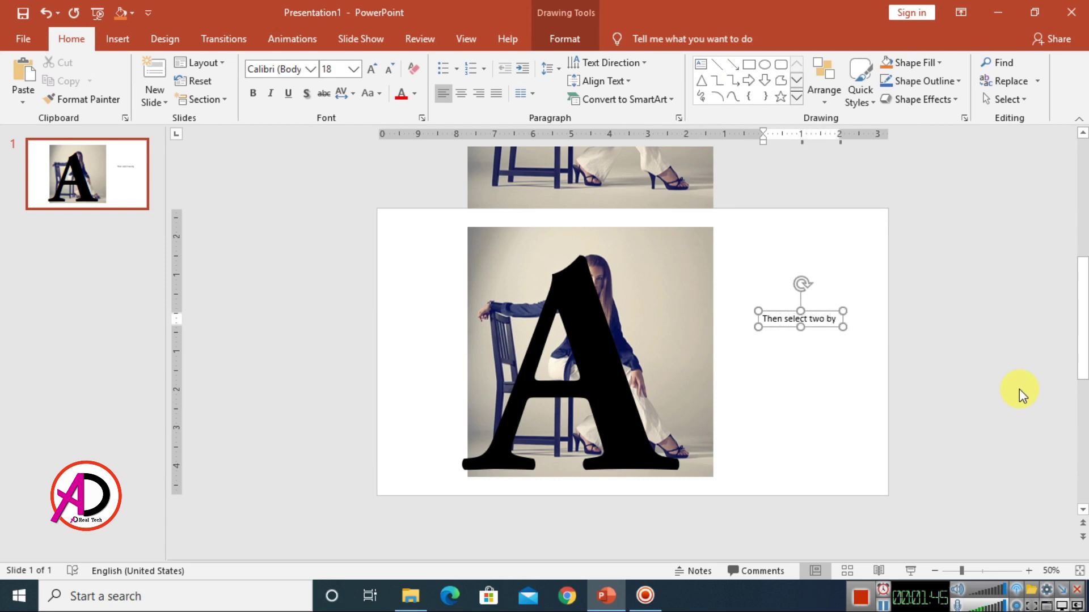
{"action": "type", "text": "ho"}
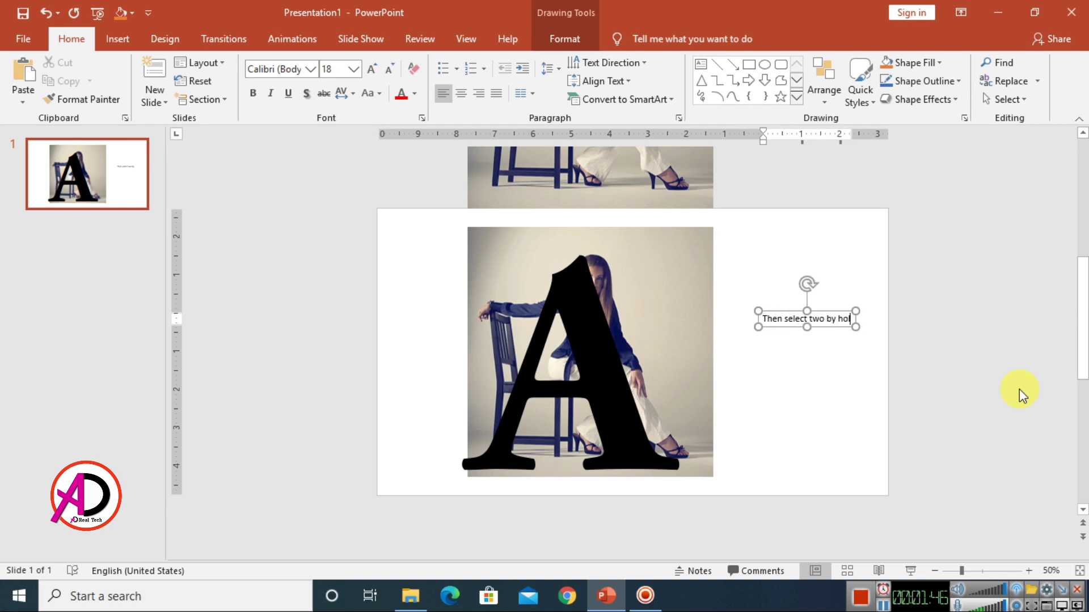
{"action": "type", "text": "lding the "}
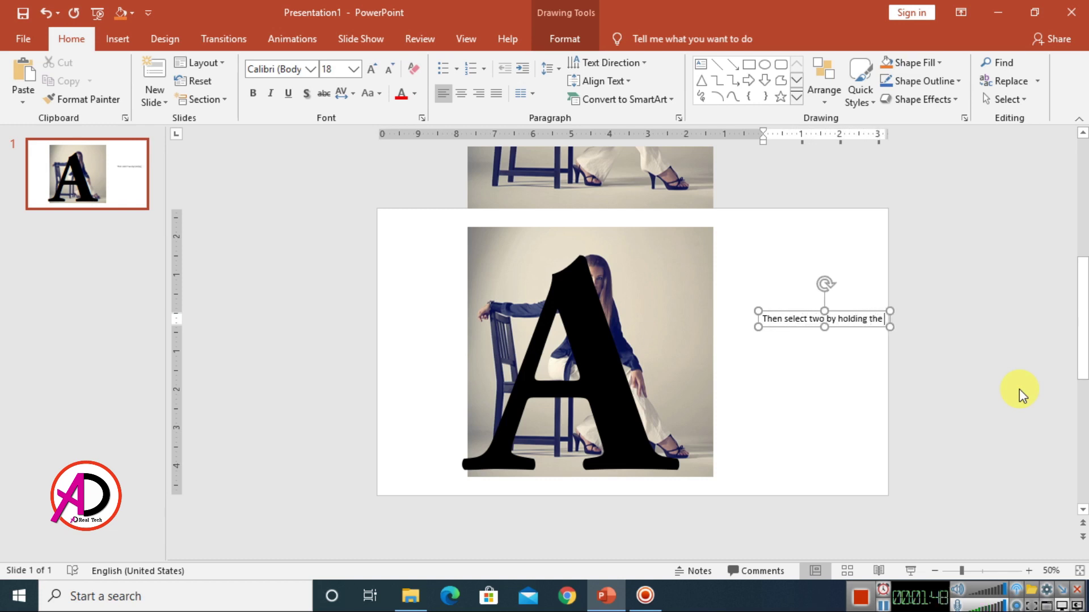
{"action": "type", "text": "ct"}
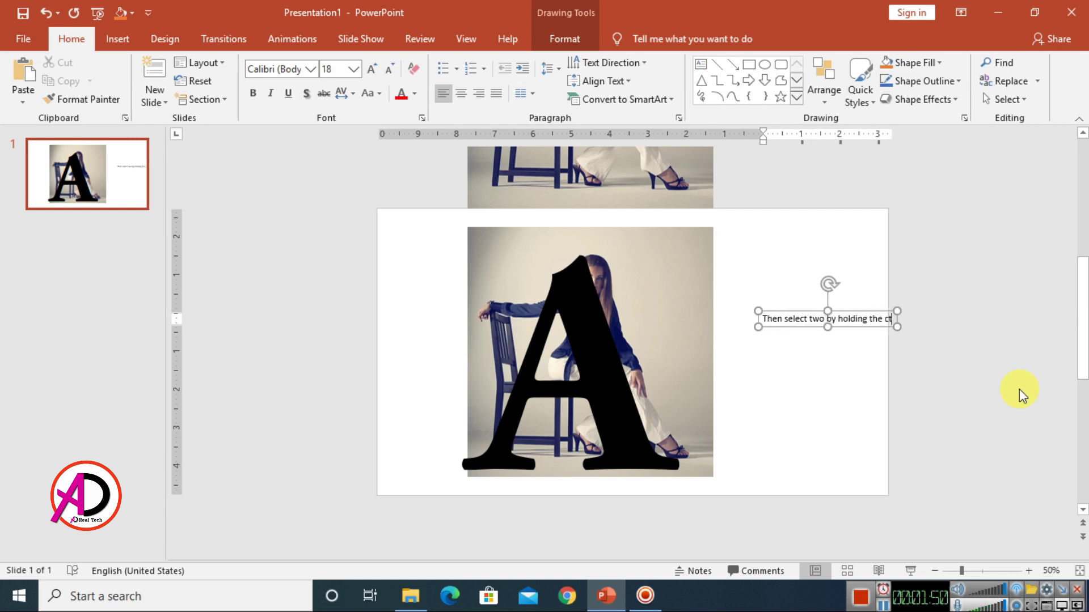
{"action": "type", "text": "rl key"}
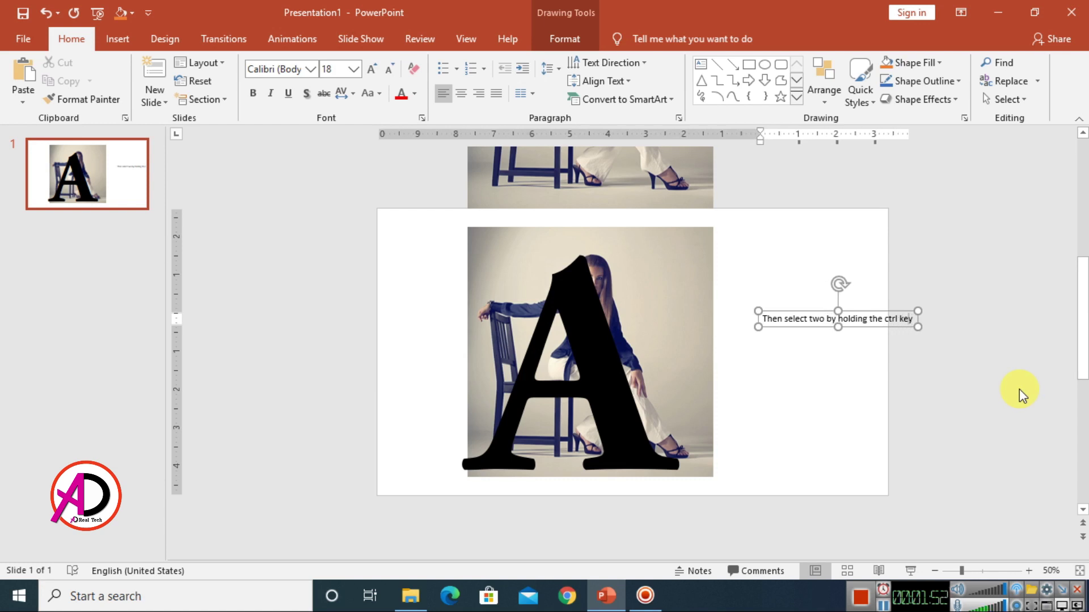
{"action": "key", "text": "ctrl+a"}
{"action": "left_click", "coordinate": [371, 69]}
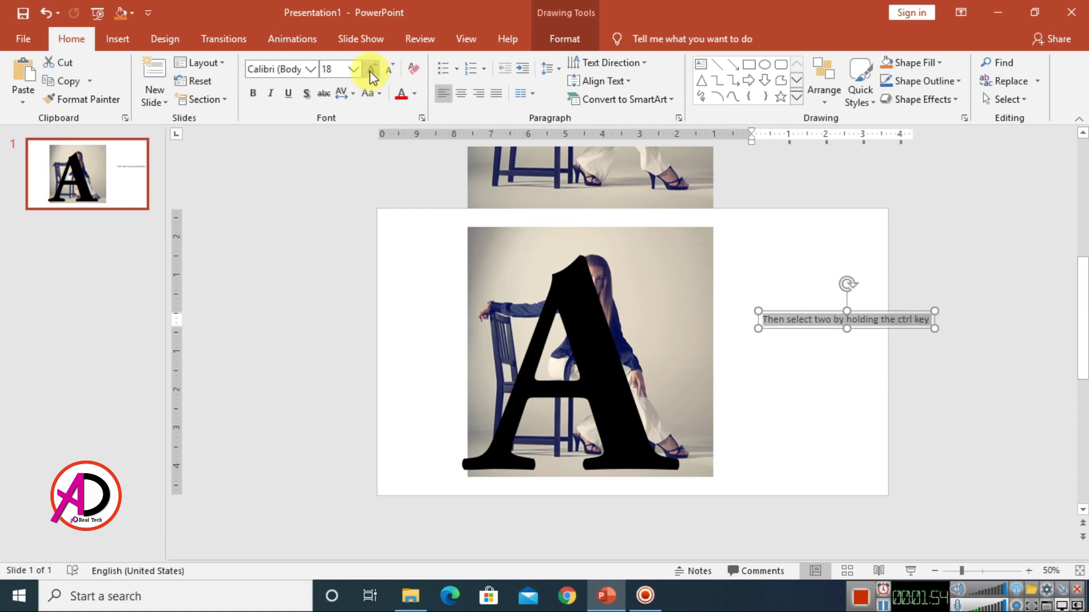
{"action": "left_click", "coordinate": [370, 69]}
{"action": "left_click", "coordinate": [371, 69]}
{"action": "left_click", "coordinate": [371, 69]}
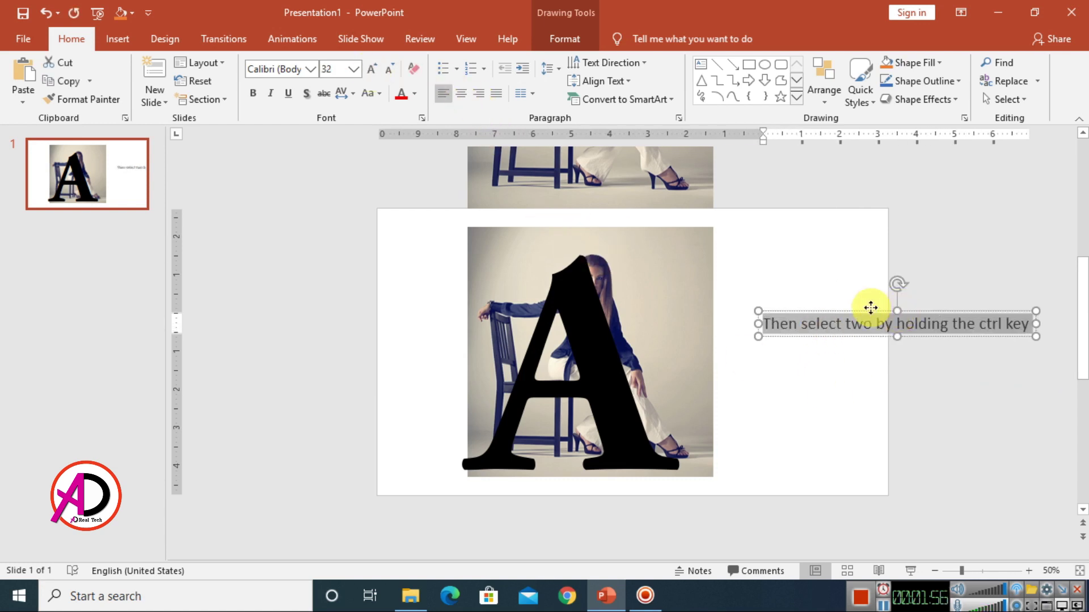
{"action": "left_click_drag", "start_coordinate": [870, 307], "coordinate": [845, 284]}
{"action": "left_click_drag", "start_coordinate": [748, 299], "coordinate": [979, 303]}
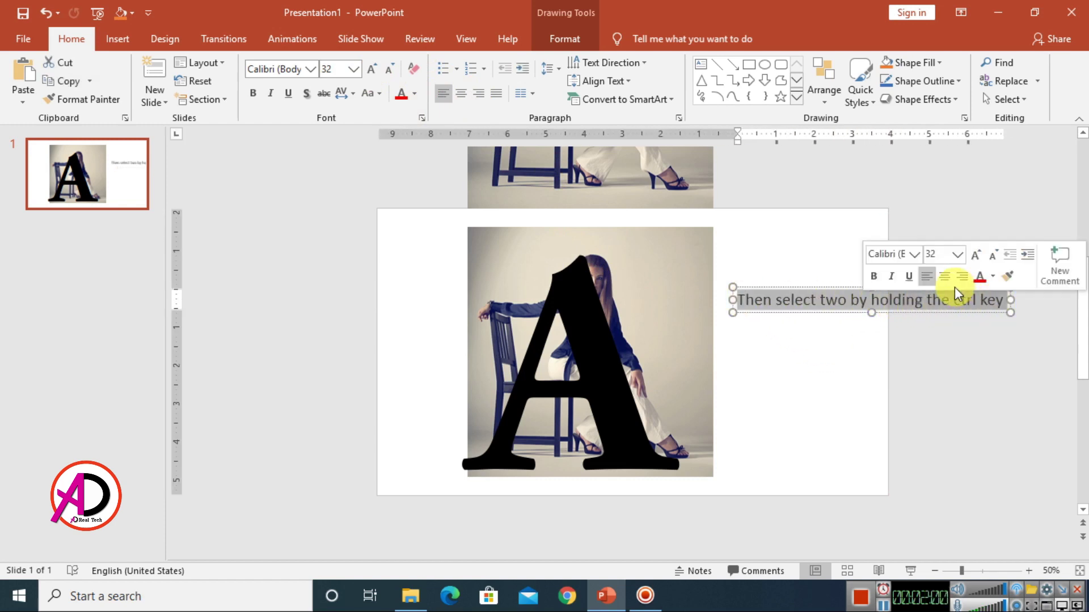
{"action": "left_click", "coordinate": [891, 301]}
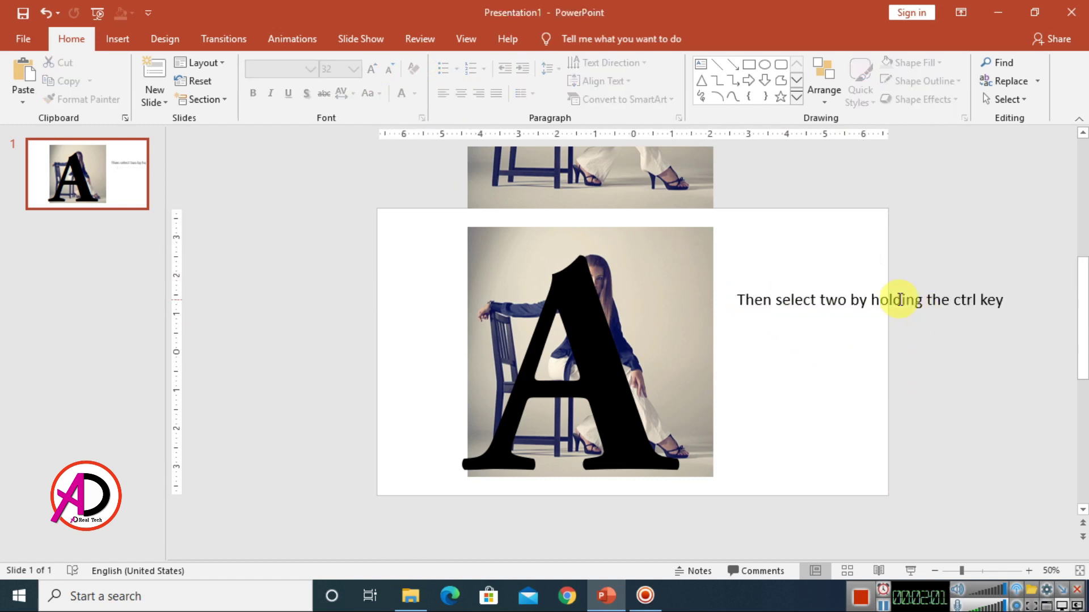
Delete the note and select the photo together with the letter A
{"action": "left_click", "coordinate": [856, 288]}
{"action": "key", "text": "Delete"}
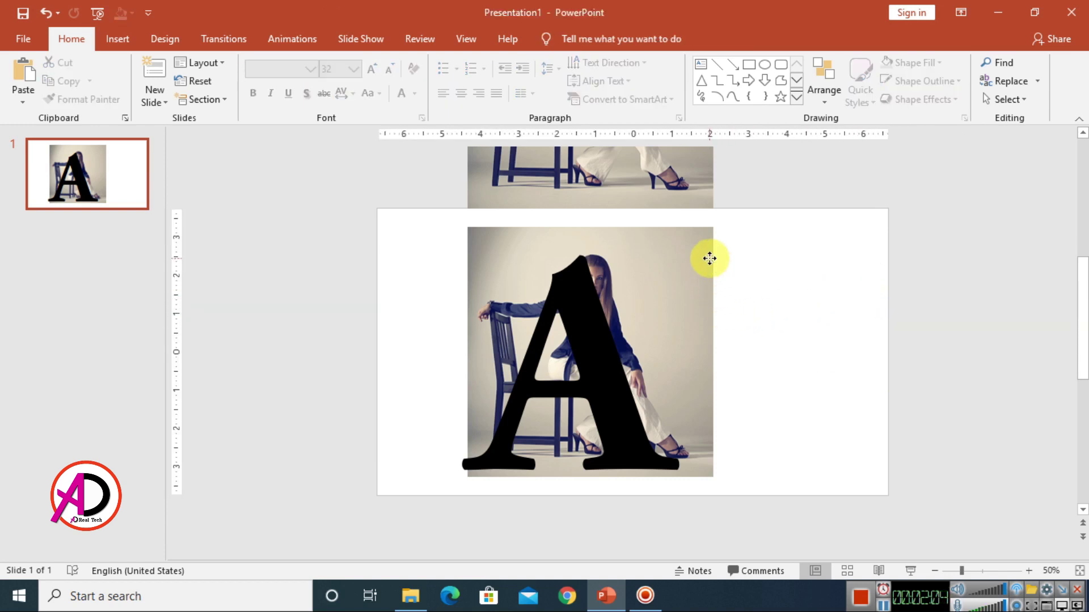
{"action": "left_click", "coordinate": [708, 258]}
{"action": "left_click", "coordinate": [587, 313], "text": "ctrl"}
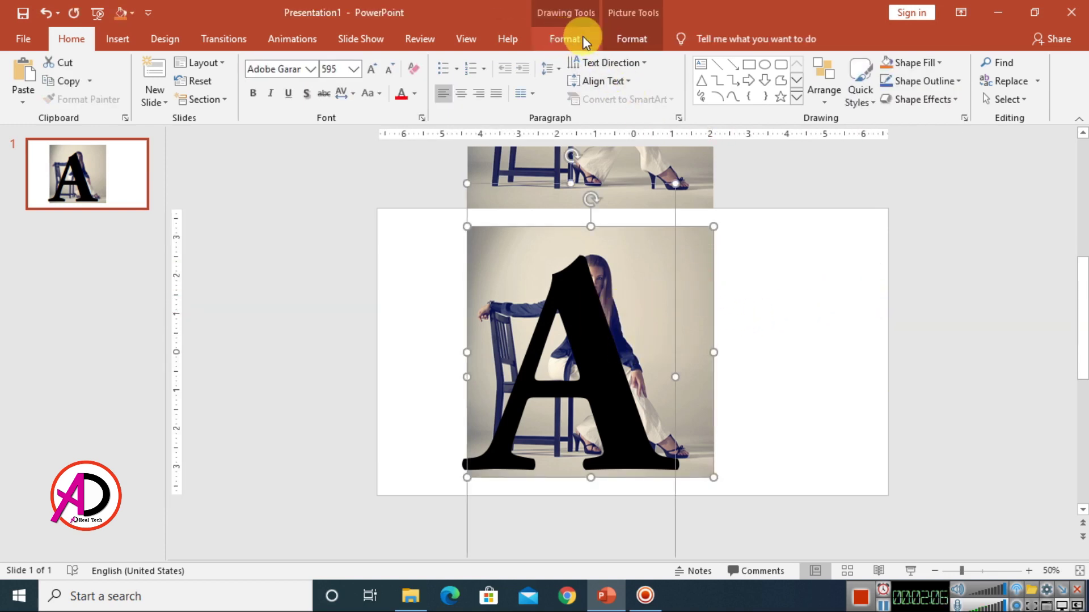
Intersect the photo with the letter A via Merge Shapes to make an A-shaped photo cutout
{"action": "left_click", "coordinate": [560, 38]}
{"action": "left_click", "coordinate": [166, 94]}
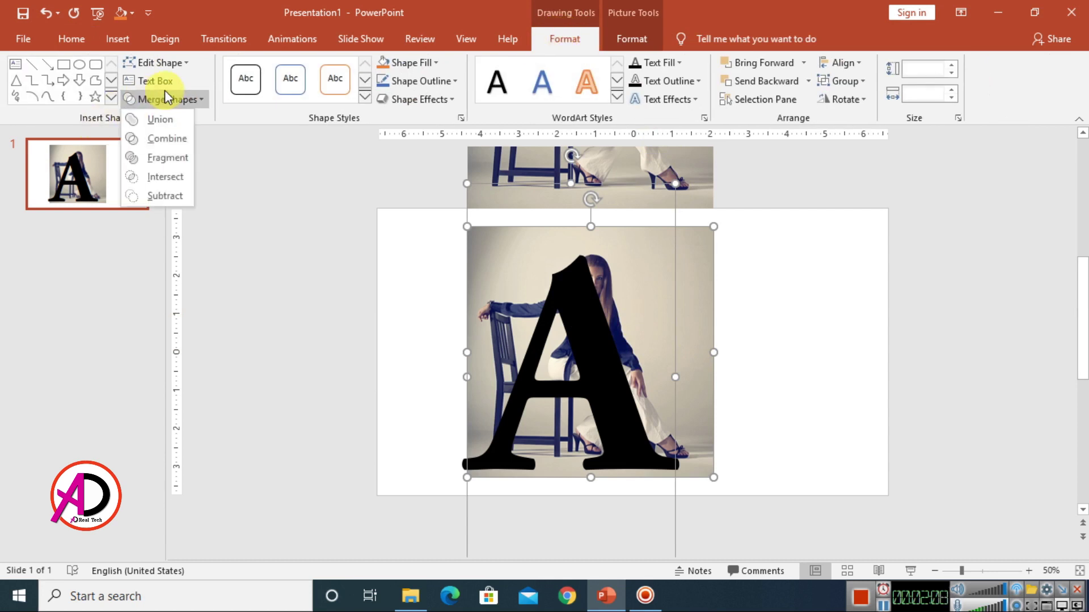
{"action": "left_click", "coordinate": [168, 180]}
{"action": "scroll", "coordinate": [703, 397], "scroll_direction": "up", "scroll_amount": 2}
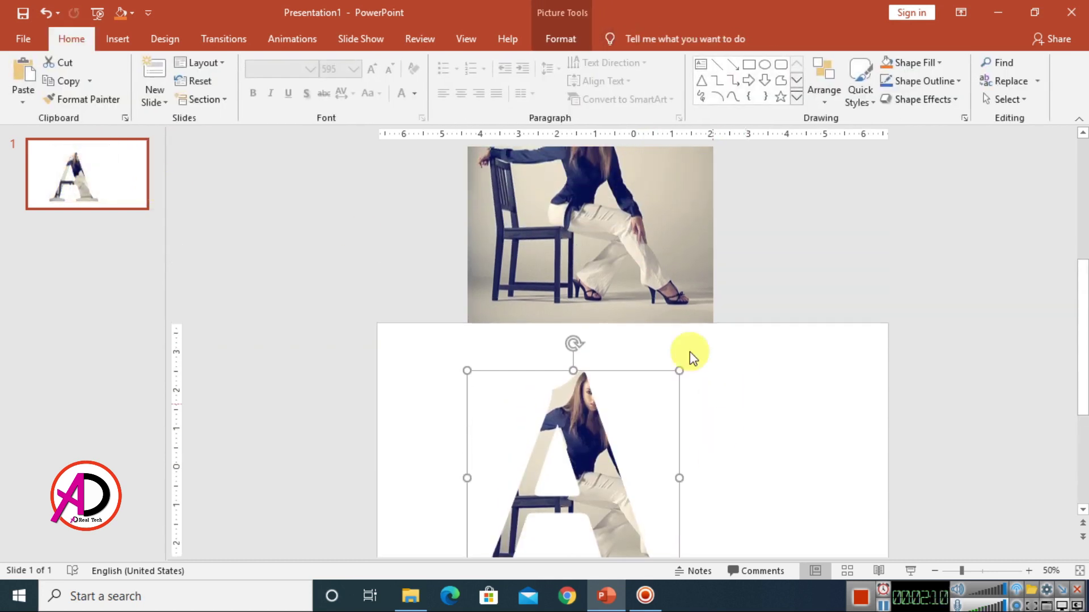
{"action": "scroll", "coordinate": [681, 329], "scroll_direction": "up", "scroll_amount": 1}
{"action": "scroll", "coordinate": [675, 314], "scroll_direction": "up", "scroll_amount": 1}
{"action": "left_click", "coordinate": [659, 270]}
Start Remove Background on the upper duplicate photo and stretch the keep marquee to its edges
{"action": "scroll", "coordinate": [659, 270], "scroll_direction": "up", "scroll_amount": 1}
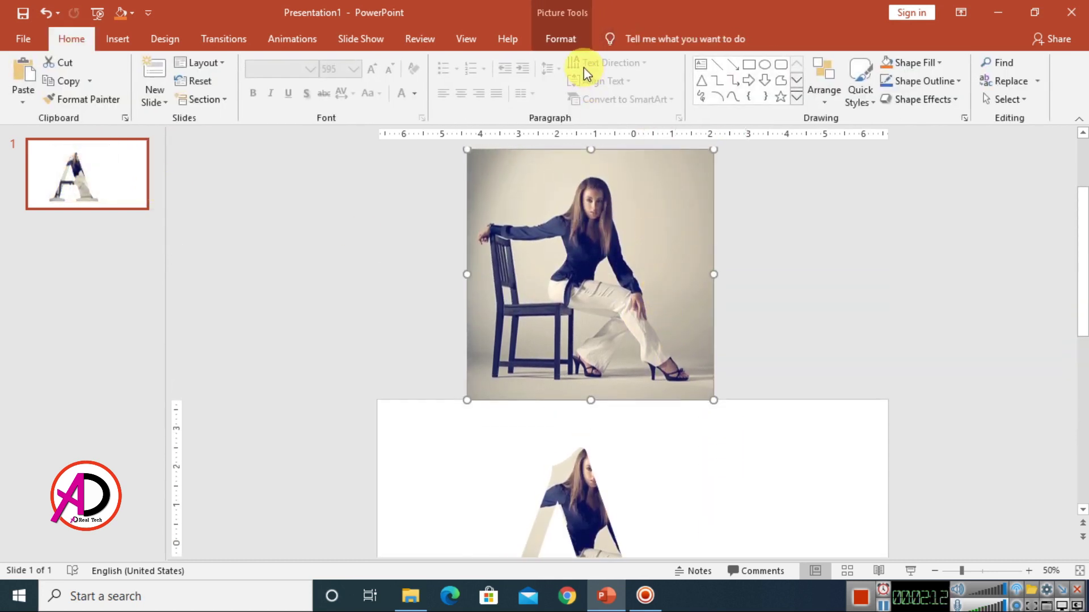
{"action": "left_click", "coordinate": [561, 38]}
{"action": "left_click", "coordinate": [33, 75]}
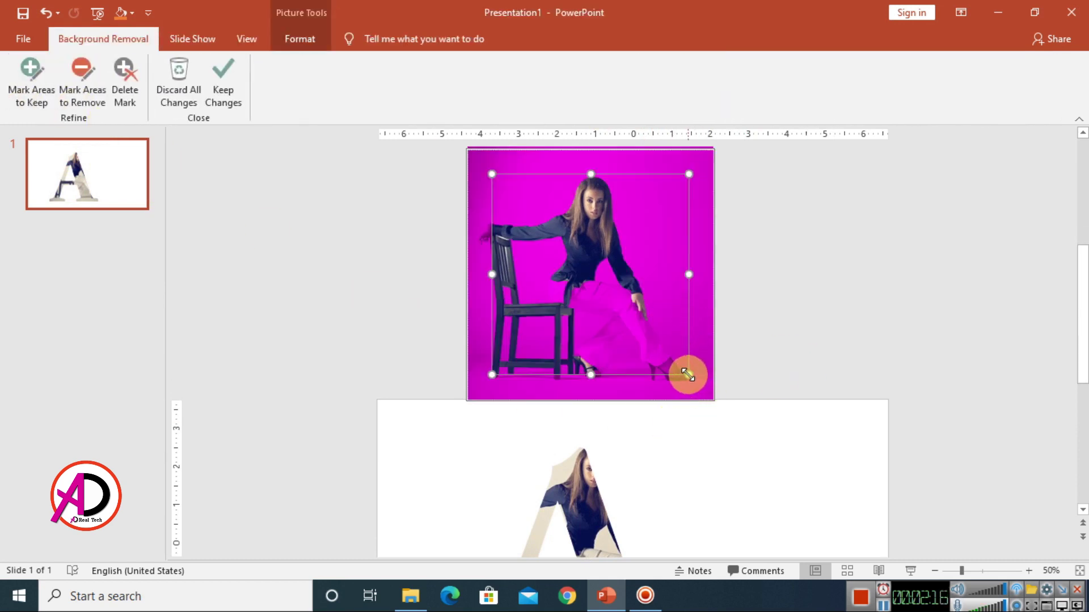
{"action": "left_click_drag", "start_coordinate": [688, 374], "coordinate": [709, 396]}
{"action": "left_click_drag", "start_coordinate": [490, 175], "coordinate": [469, 230]}
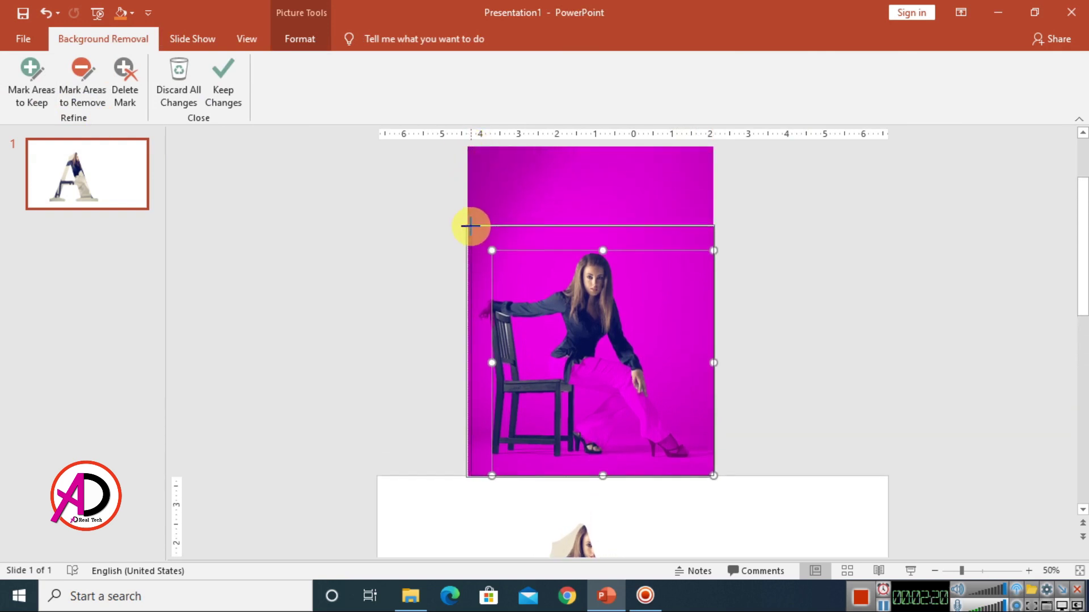
{"action": "left_click_drag", "start_coordinate": [468, 225], "coordinate": [467, 228]}
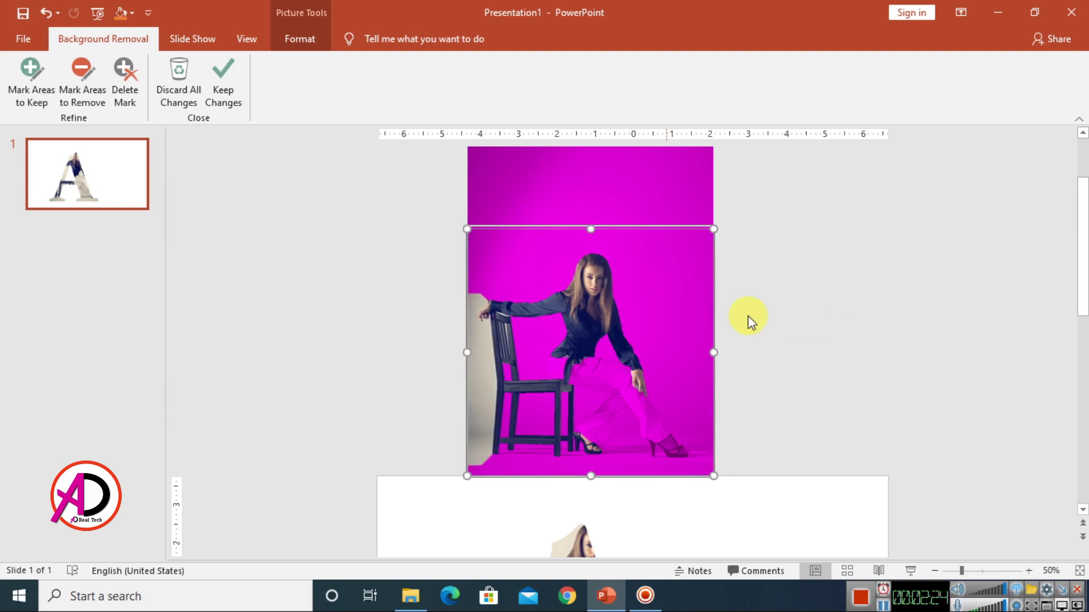
{"action": "scroll", "coordinate": [522, 279], "scroll_direction": "down", "scroll_amount": 3}
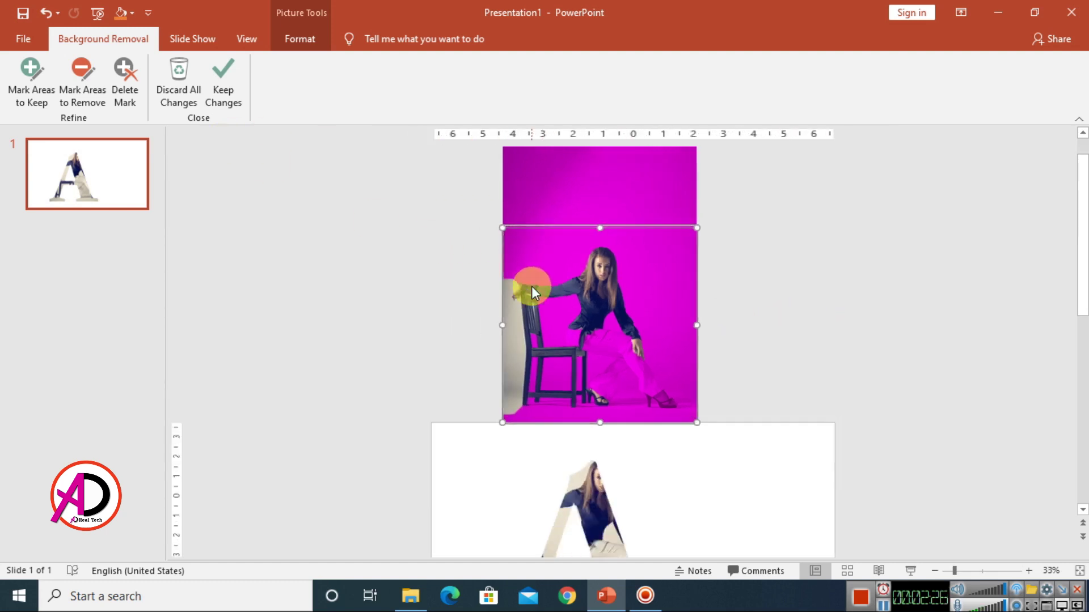
{"action": "scroll", "coordinate": [668, 327], "scroll_direction": "up", "scroll_amount": 4}
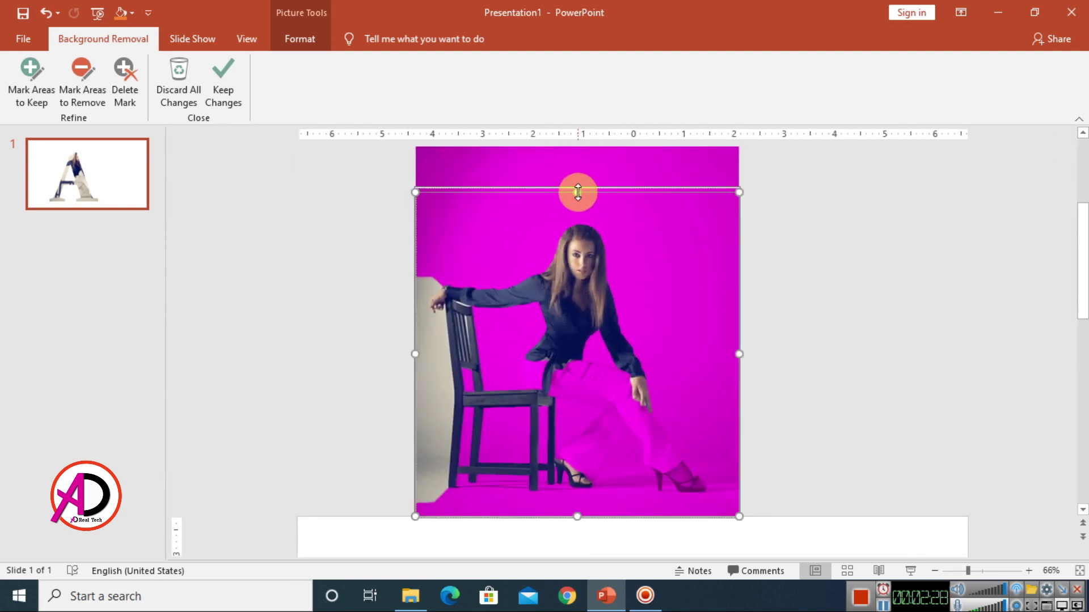
{"action": "left_click_drag", "start_coordinate": [578, 192], "coordinate": [577, 186]}
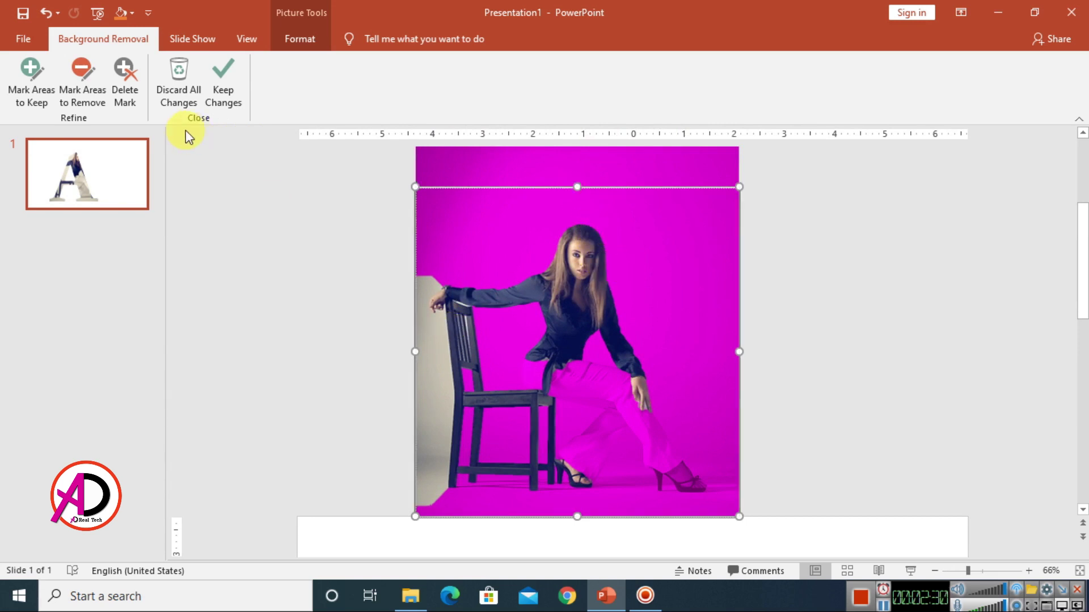
Mark the woman's legs and upper thigh as areas to keep, undoing a stray remove mark
{"action": "left_click", "coordinate": [83, 92]}
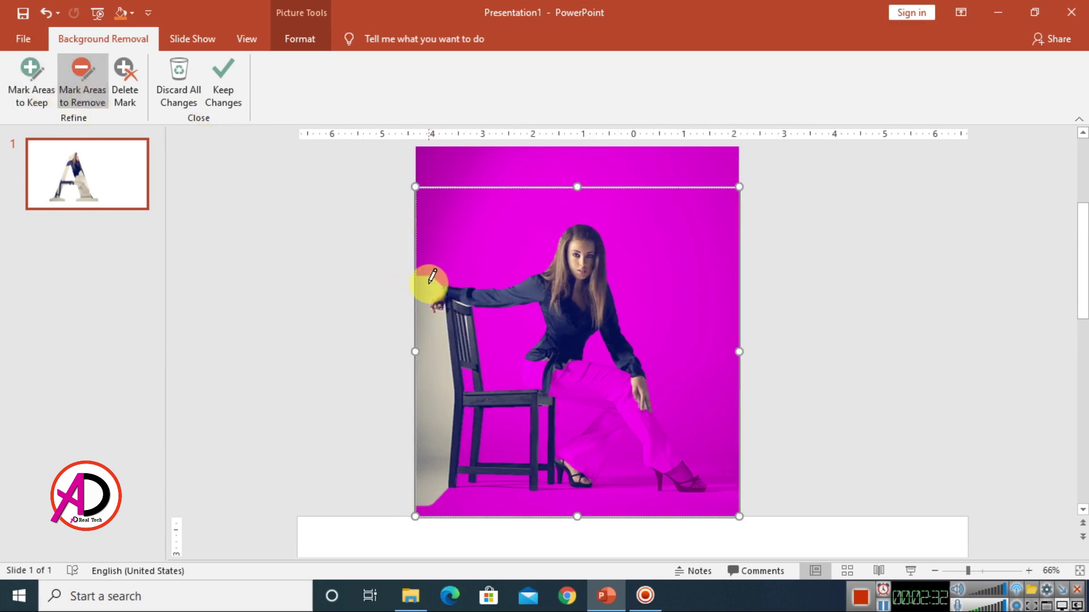
{"action": "left_click_drag", "start_coordinate": [429, 286], "coordinate": [431, 452]}
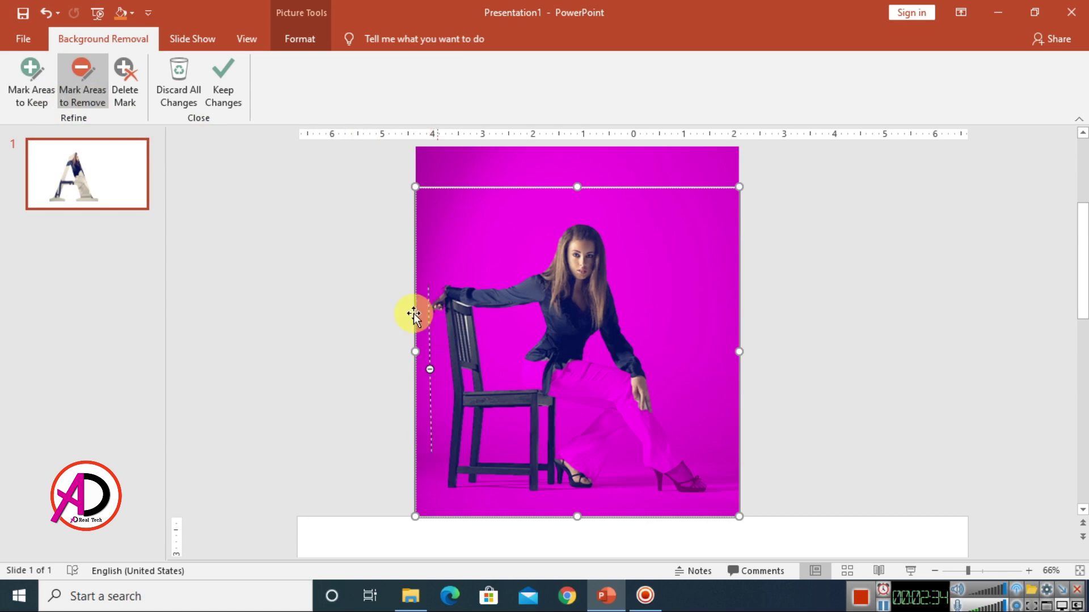
{"action": "key", "text": "ctrl+z"}
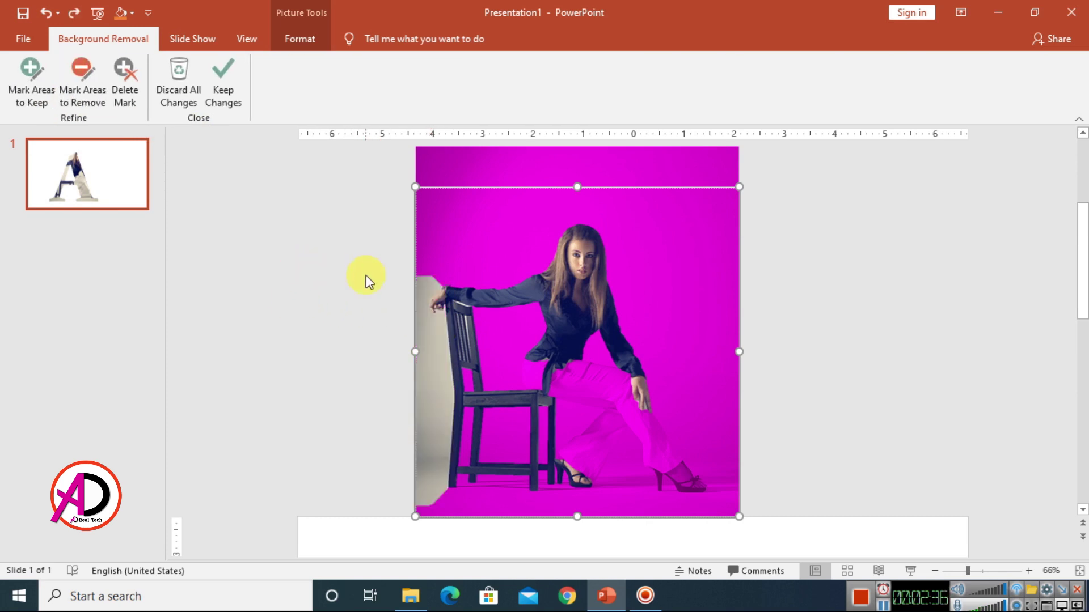
{"action": "left_click", "coordinate": [31, 85]}
{"action": "mouse_move", "coordinate": [536, 367]}
{"action": "left_mouse_down"}
{"action": "mouse_move", "coordinate": [617, 390]}
{"action": "mouse_move", "coordinate": [680, 471]}
{"action": "left_mouse_up"}
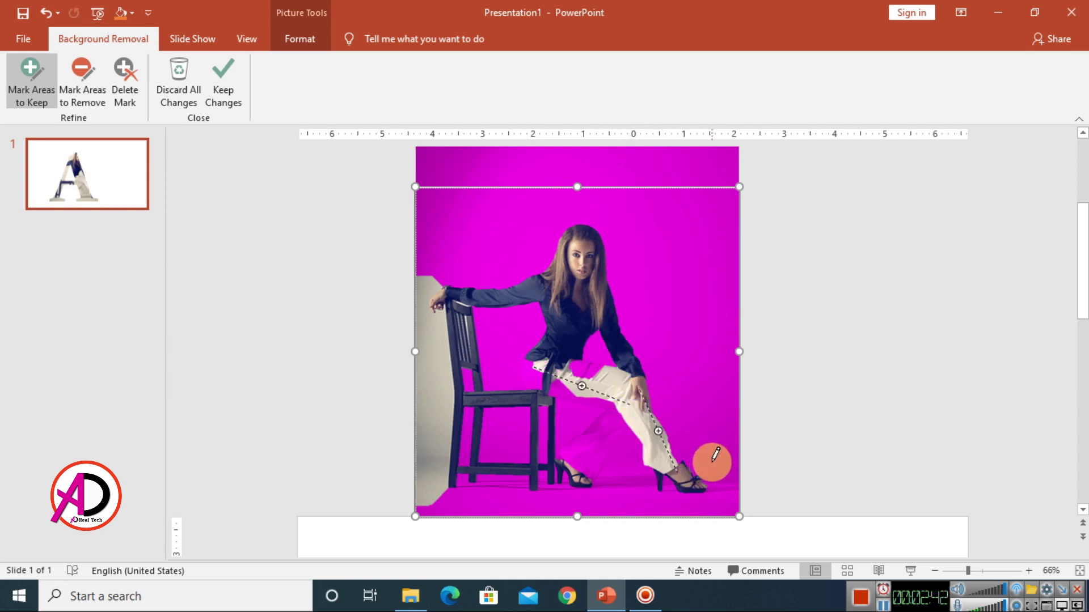
{"action": "scroll", "coordinate": [710, 457], "scroll_direction": "up", "scroll_amount": 4, "text": "ctrl"}
{"action": "scroll", "coordinate": [716, 455], "scroll_direction": "down", "scroll_amount": 2}
{"action": "left_click_drag", "start_coordinate": [620, 316], "coordinate": [648, 323]}
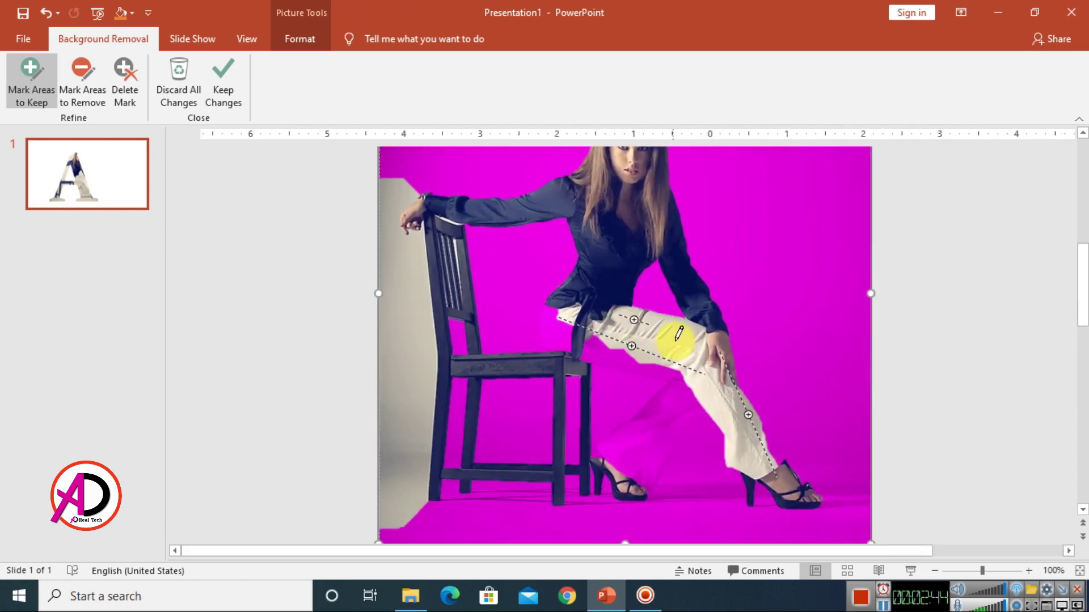
{"action": "mouse_move", "coordinate": [550, 309]}
{"action": "left_mouse_down"}
{"action": "mouse_move", "coordinate": [553, 347]}
{"action": "mouse_move", "coordinate": [696, 377]}
{"action": "mouse_move", "coordinate": [624, 463]}
{"action": "left_mouse_up"}
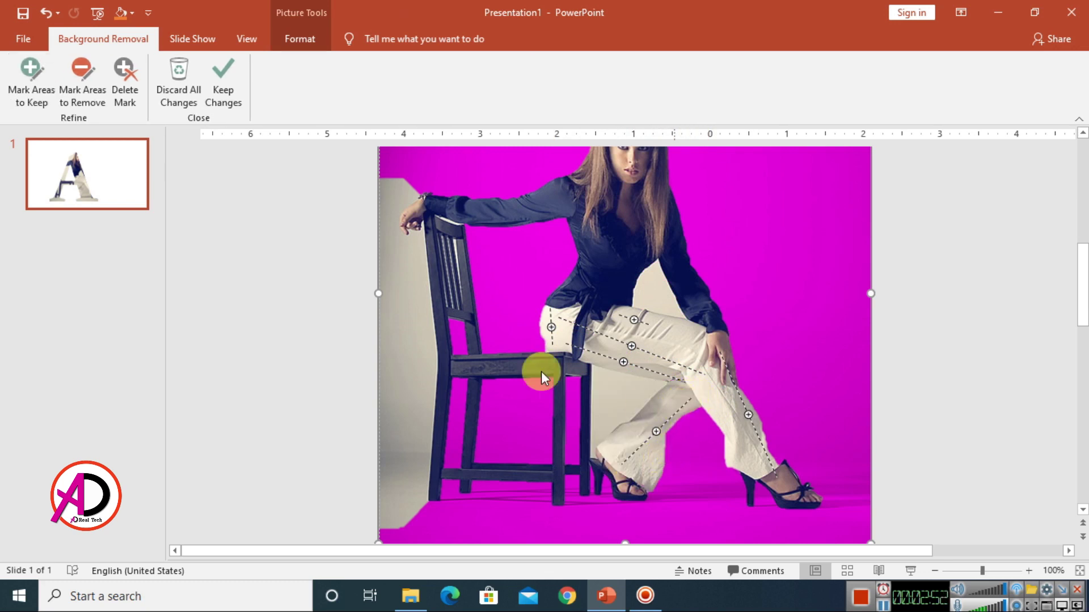
Keep the lower trouser legs and right ankle, undoing a stray mark near the shoe
{"action": "key", "text": "ctrl+z"}
{"action": "left_click", "coordinate": [80, 83]}
{"action": "left_click_drag", "start_coordinate": [673, 413], "coordinate": [639, 459]}
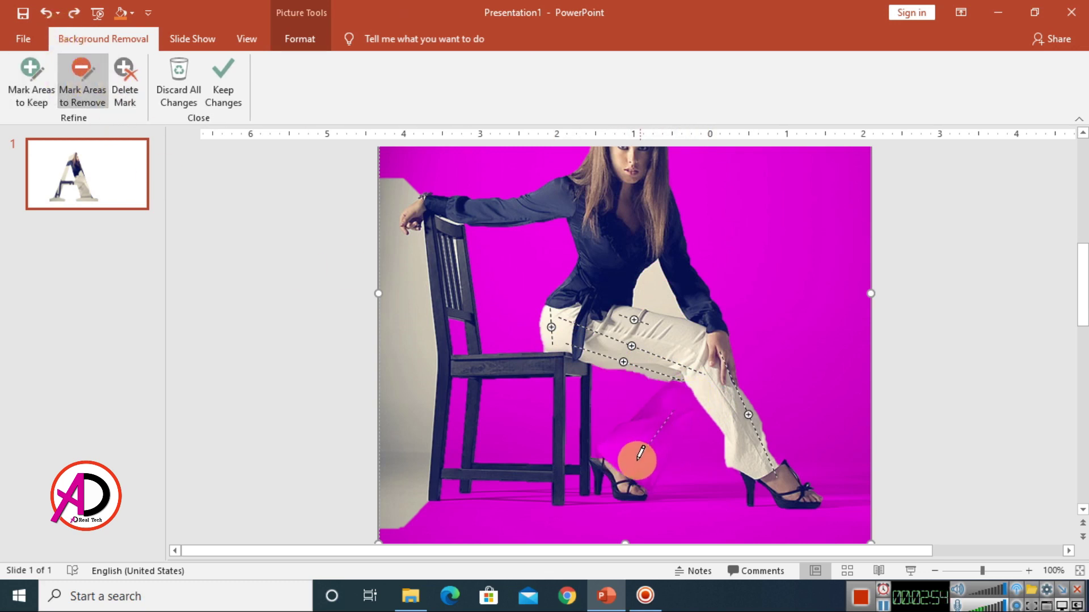
{"action": "key", "text": "ctrl+z"}
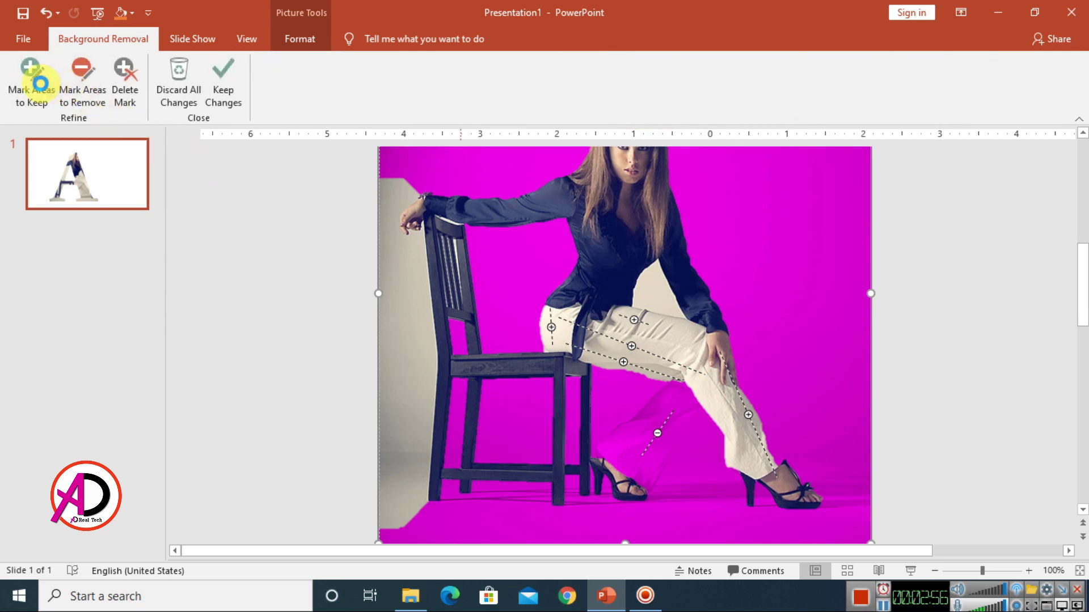
{"action": "left_click", "coordinate": [31, 80]}
{"action": "left_click_drag", "start_coordinate": [679, 400], "coordinate": [642, 449]}
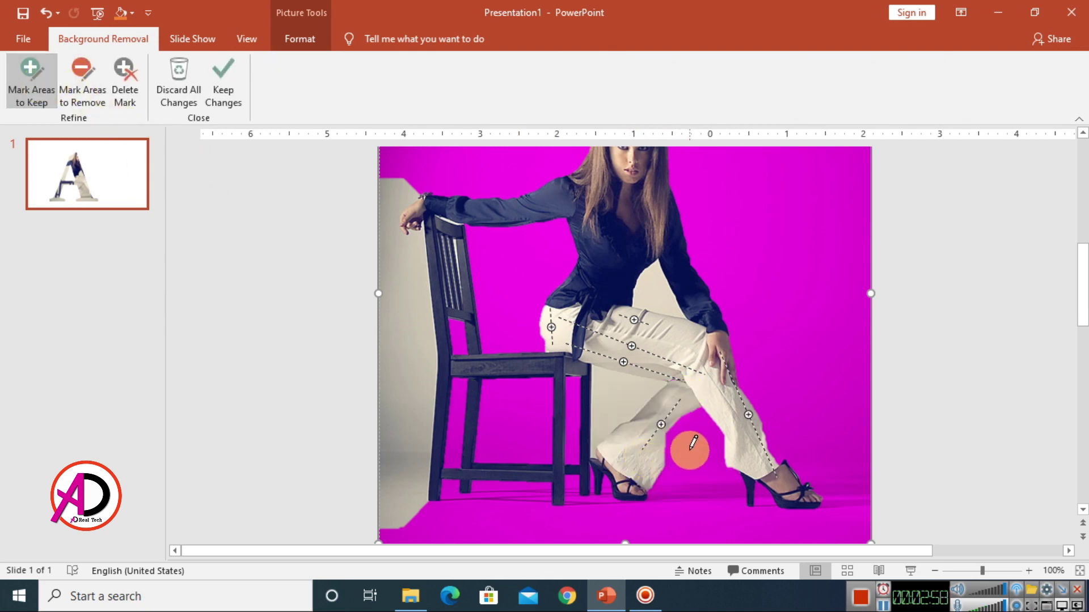
{"action": "left_click_drag", "start_coordinate": [685, 407], "coordinate": [658, 453]}
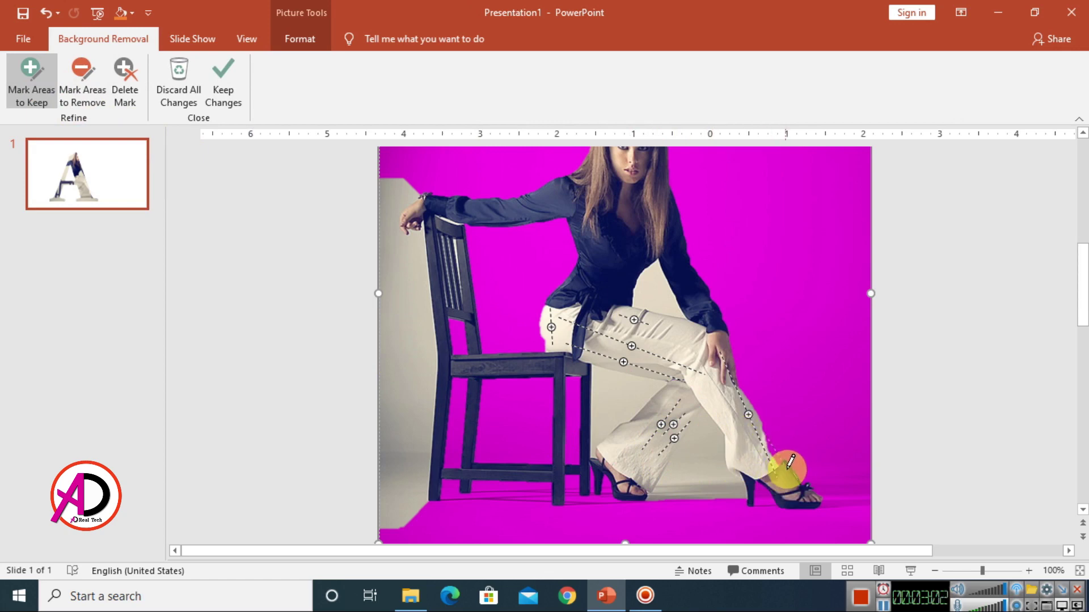
{"action": "left_click_drag", "start_coordinate": [768, 434], "coordinate": [798, 483]}
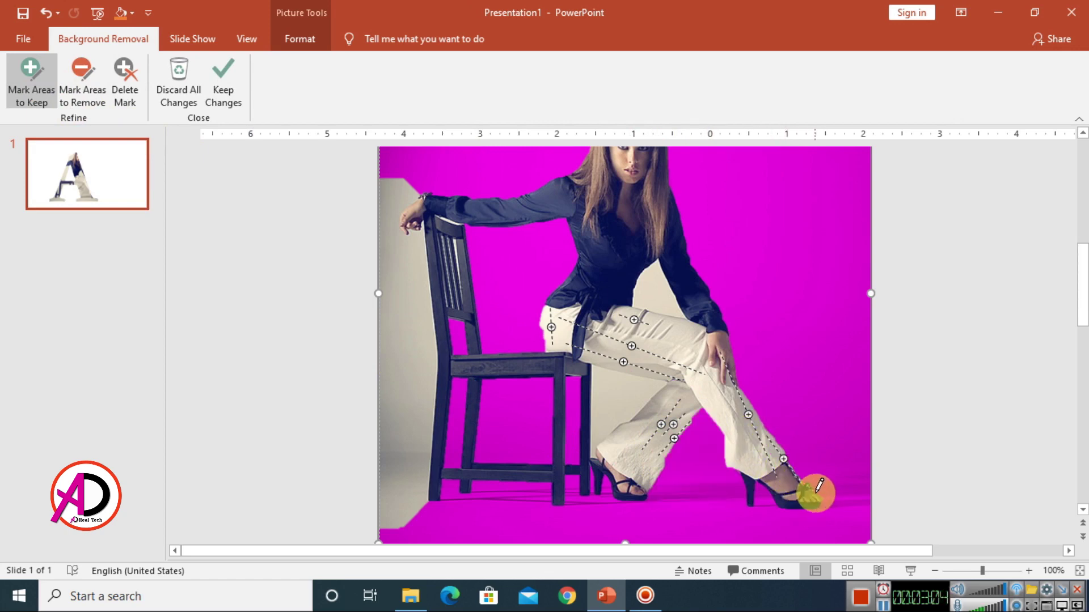
Zoom in near the shoes and mark the right shoe's edge to keep
{"action": "scroll", "coordinate": [791, 482], "scroll_direction": "up", "scroll_amount": 3, "text": "ctrl"}
{"action": "scroll", "coordinate": [811, 462], "scroll_direction": "up", "scroll_amount": 7, "text": "ctrl"}
{"action": "scroll", "coordinate": [884, 462], "scroll_direction": "down", "scroll_amount": 3}
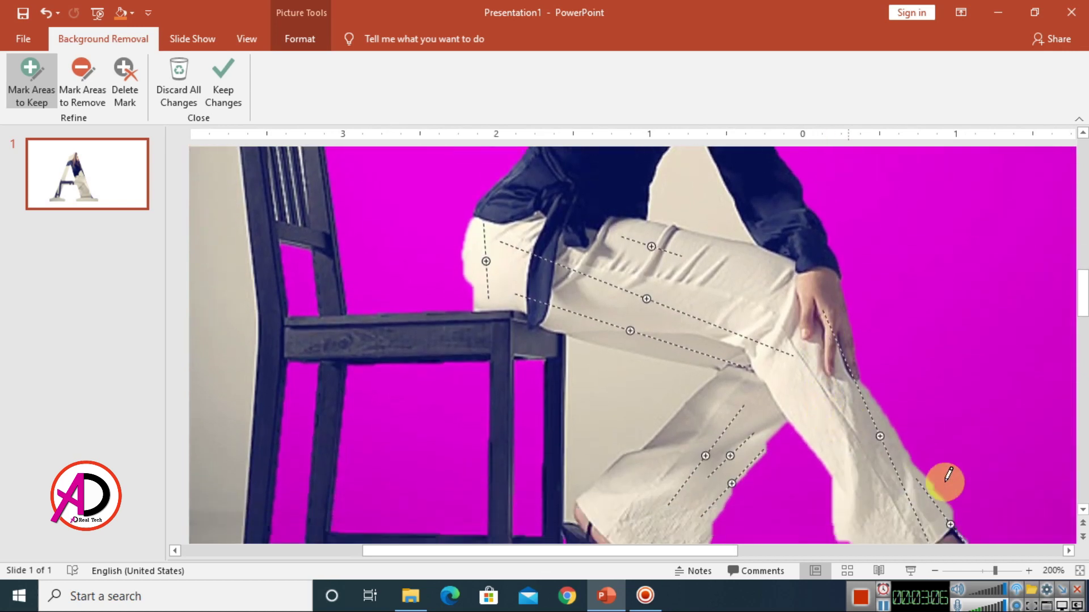
{"action": "scroll", "coordinate": [964, 479], "scroll_direction": "down", "scroll_amount": 2}
{"action": "left_click_drag", "start_coordinate": [692, 555], "coordinate": [776, 545]}
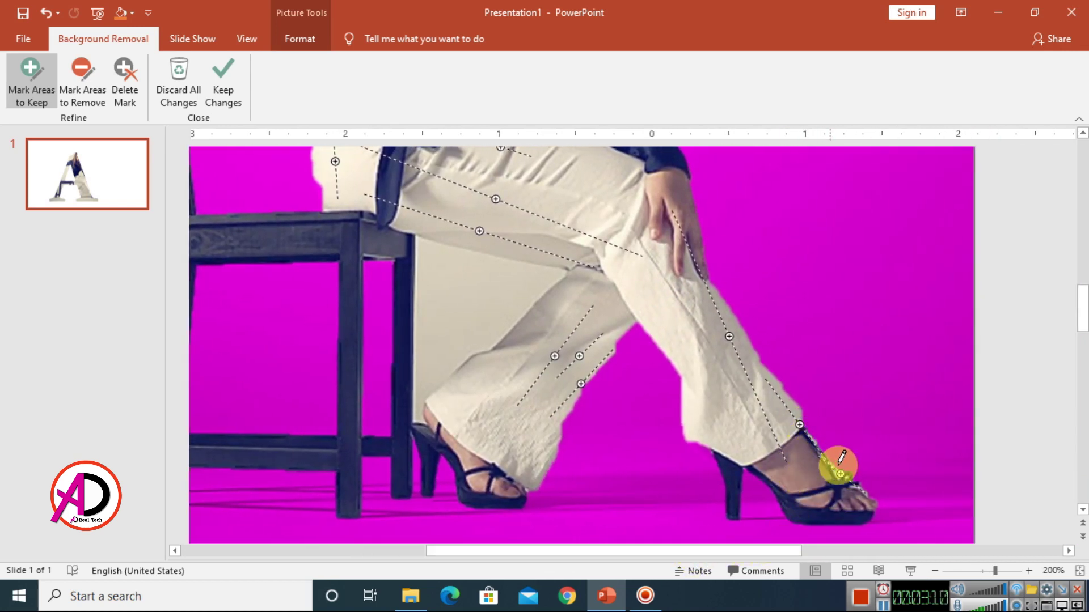
{"action": "left_click_drag", "start_coordinate": [849, 469], "coordinate": [841, 473]}
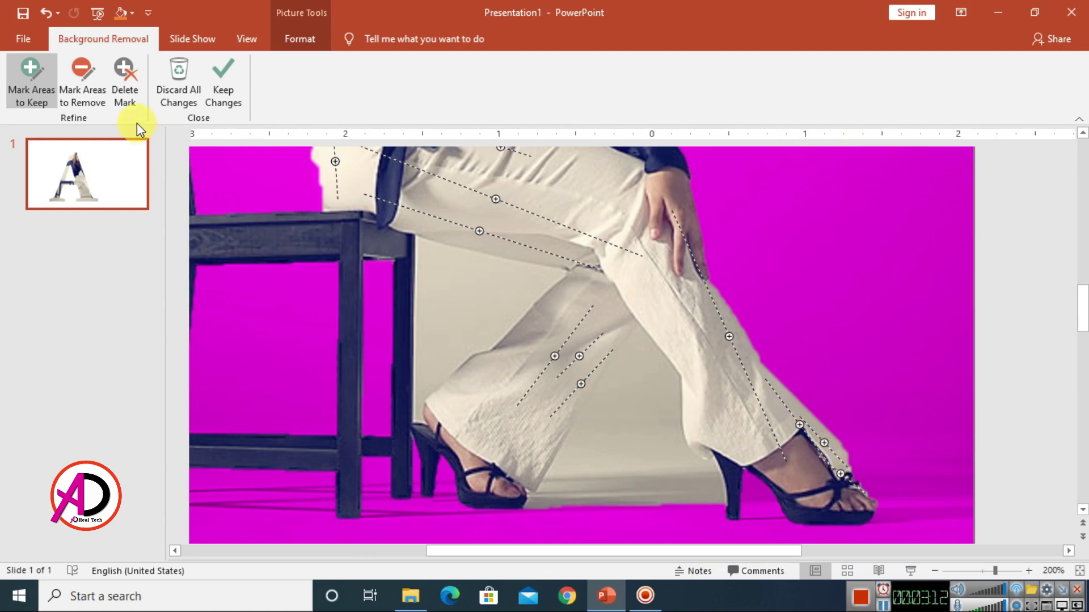
Mark the background beside the right shoe and the floor between the legs for removal
{"action": "left_click", "coordinate": [79, 91]}
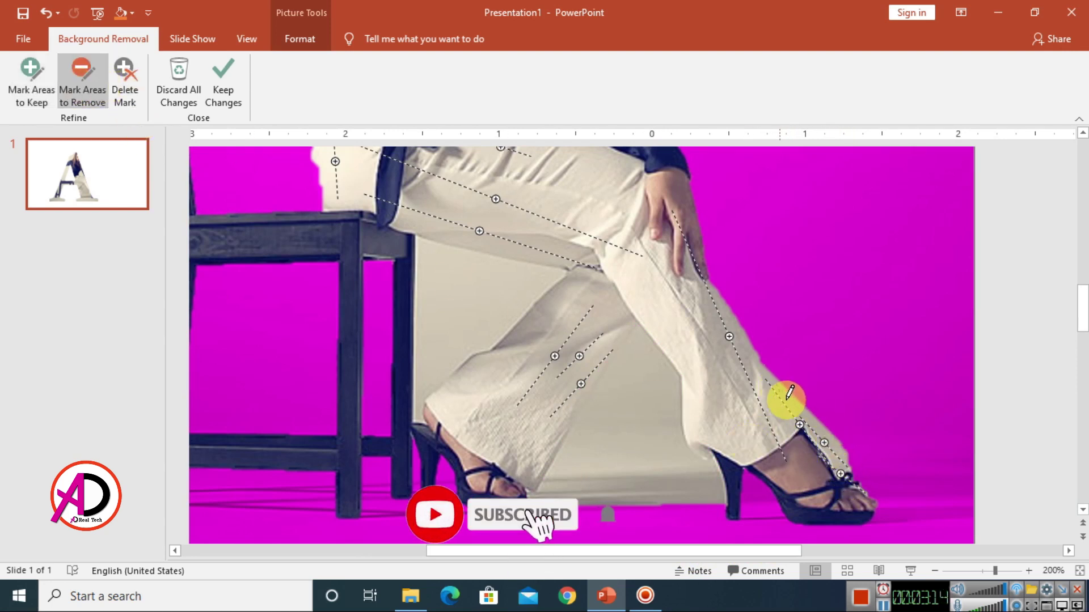
{"action": "left_click_drag", "start_coordinate": [839, 454], "coordinate": [778, 385]}
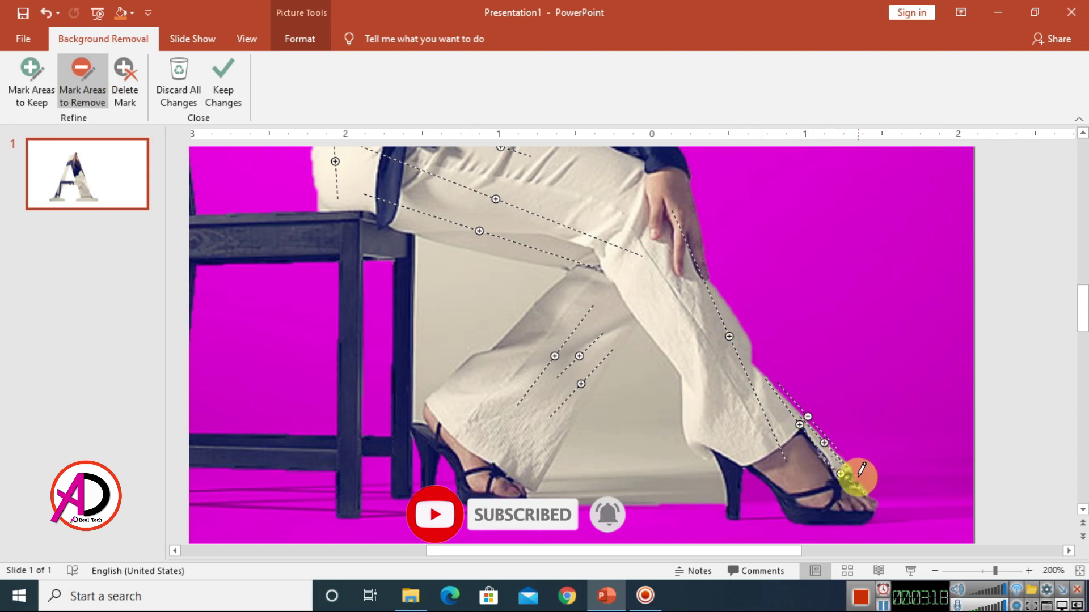
{"action": "left_click_drag", "start_coordinate": [861, 469], "coordinate": [864, 491]}
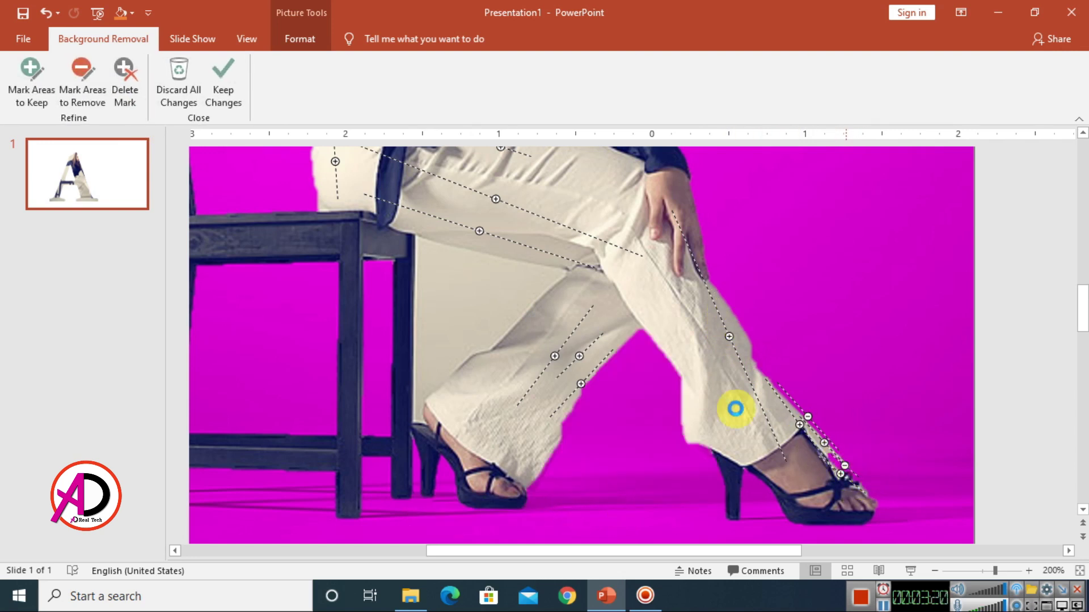
{"action": "key", "text": "ctrl+z"}
{"action": "left_click", "coordinate": [83, 79]}
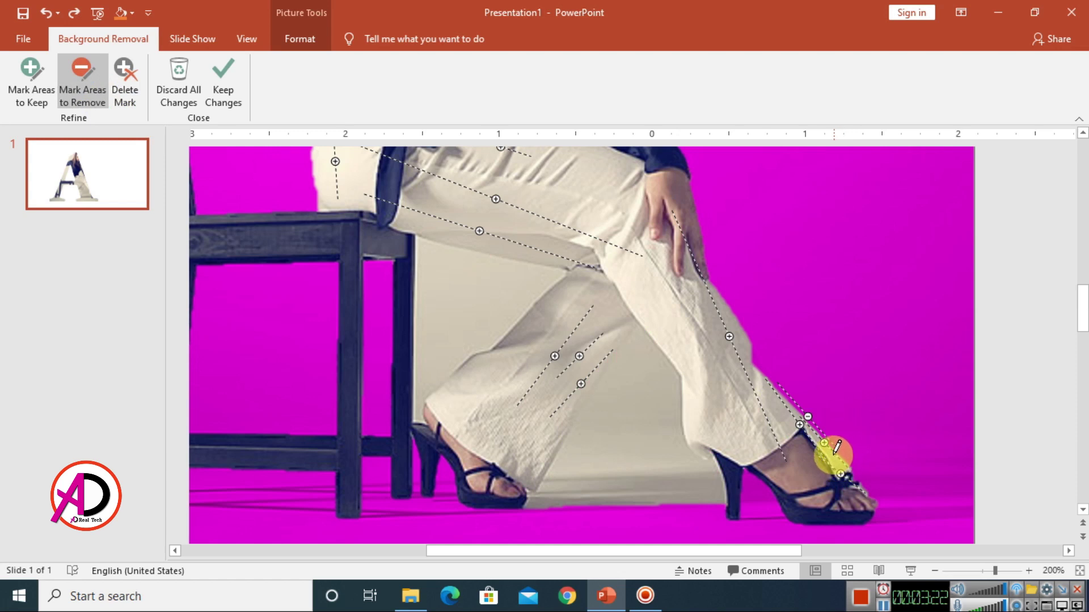
{"action": "left_click_drag", "start_coordinate": [843, 454], "coordinate": [861, 482]}
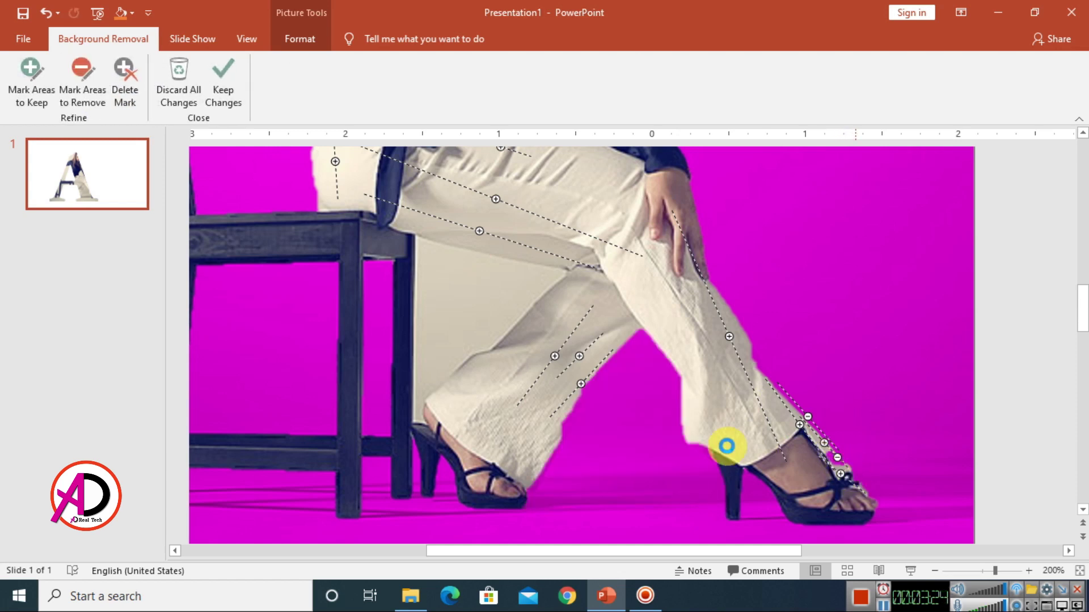
{"action": "key", "text": "ctrl+z"}
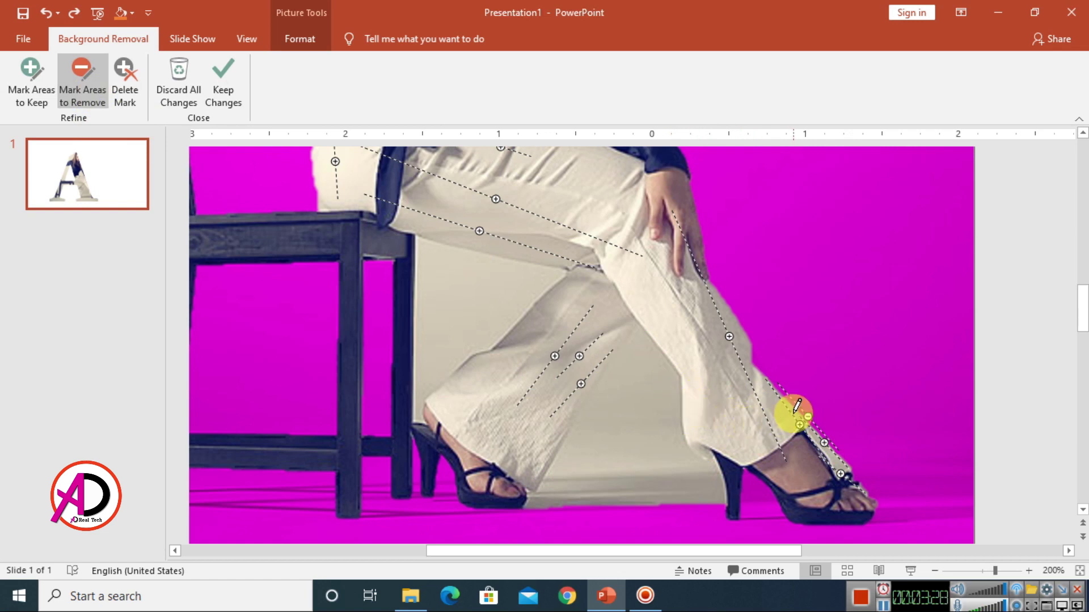
{"action": "left_click_drag", "start_coordinate": [640, 401], "coordinate": [632, 428]}
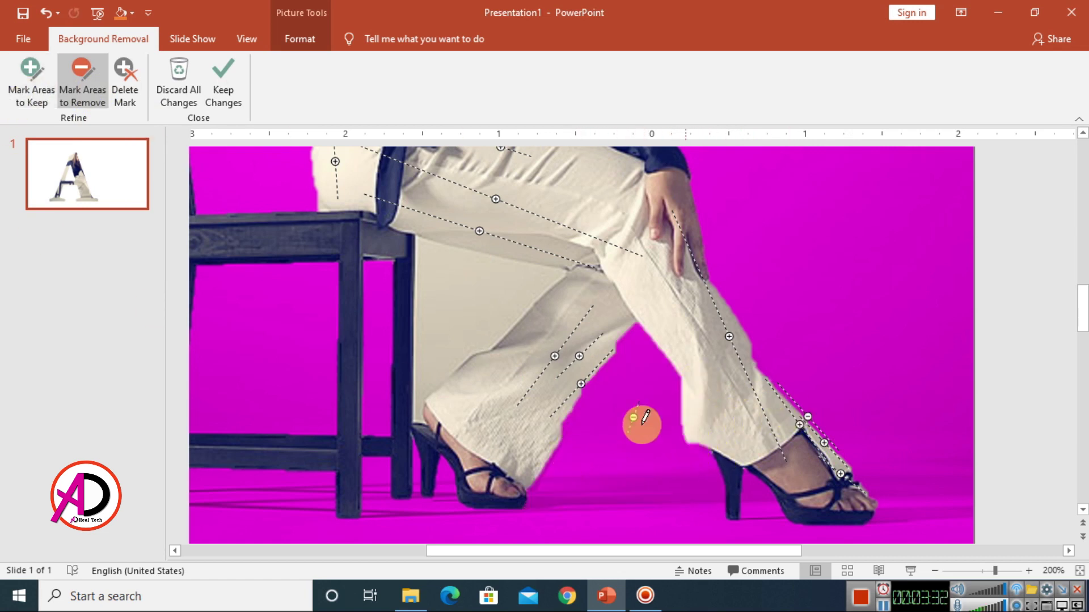
Switch between keep and remove marking while inspecting the edges around the shoes
{"action": "left_click", "coordinate": [31, 80]}
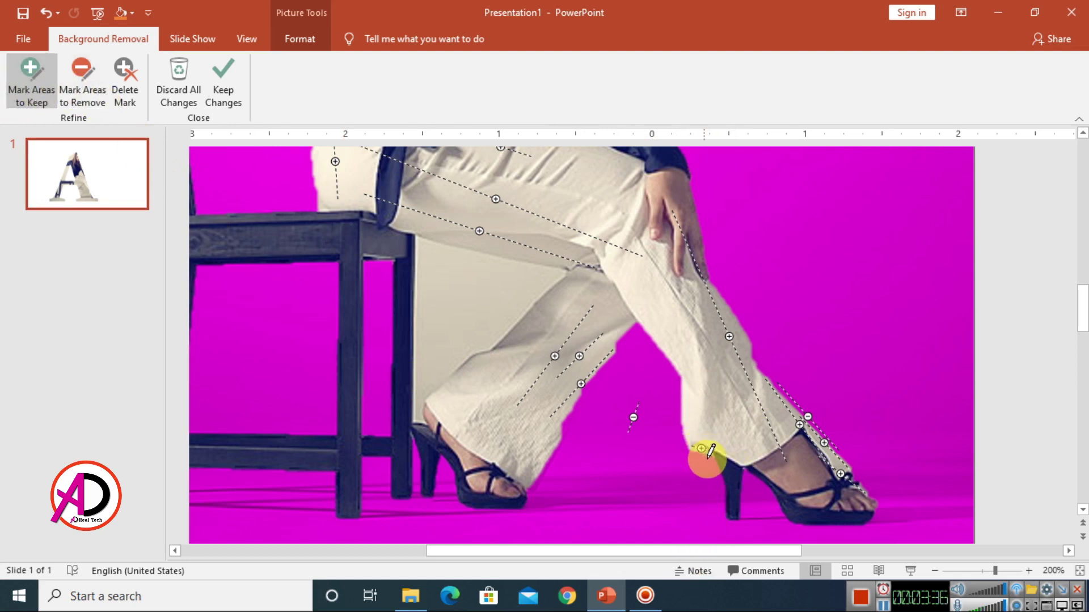
{"action": "scroll", "coordinate": [738, 453], "scroll_direction": "down", "scroll_amount": 2}
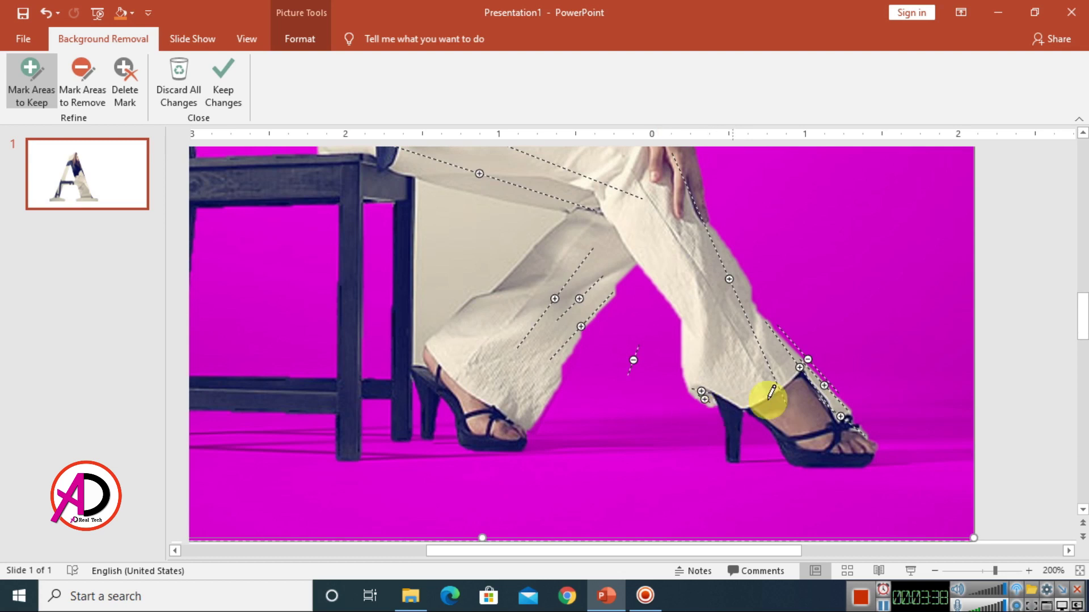
{"action": "scroll", "coordinate": [768, 391], "scroll_direction": "up", "scroll_amount": 2}
{"action": "scroll", "coordinate": [774, 396], "scroll_direction": "up", "scroll_amount": 2}
{"action": "scroll", "coordinate": [692, 363], "scroll_direction": "up", "scroll_amount": 3}
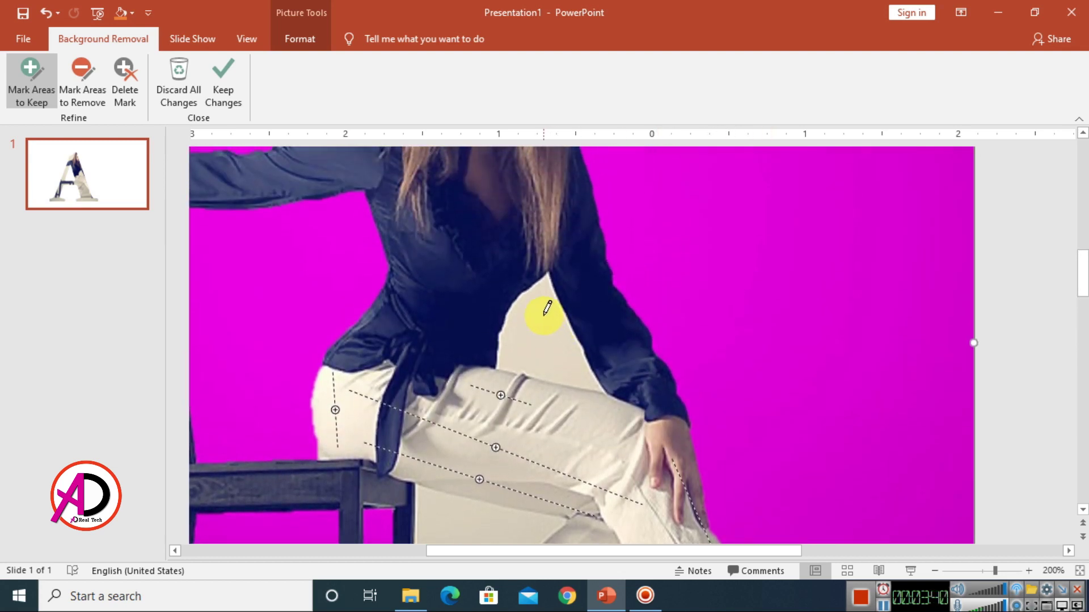
{"action": "left_click", "coordinate": [91, 97]}
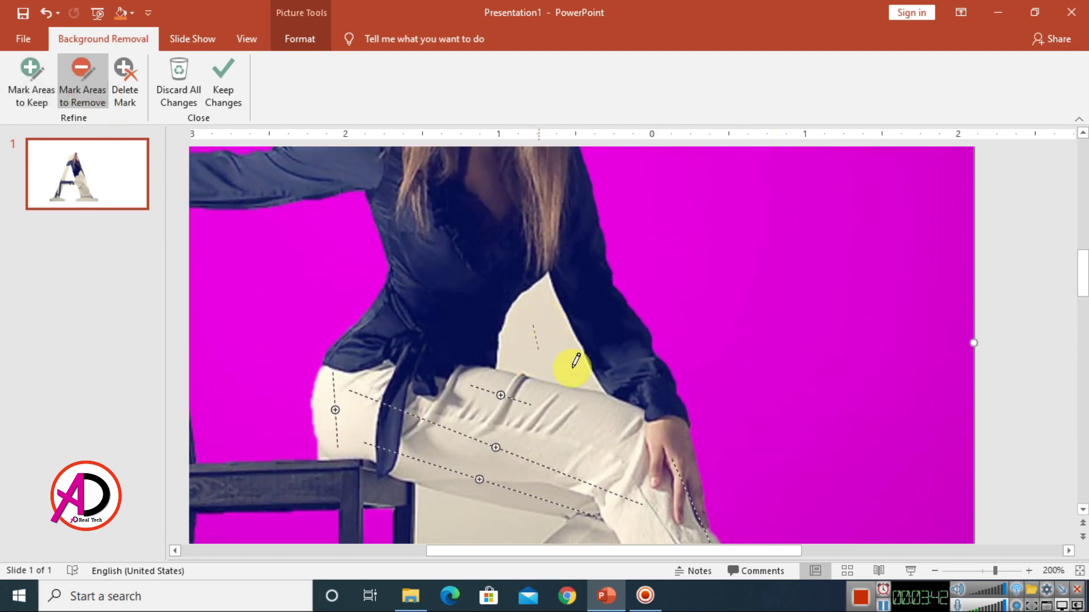
{"action": "scroll", "coordinate": [603, 386], "scroll_direction": "down", "scroll_amount": 5}
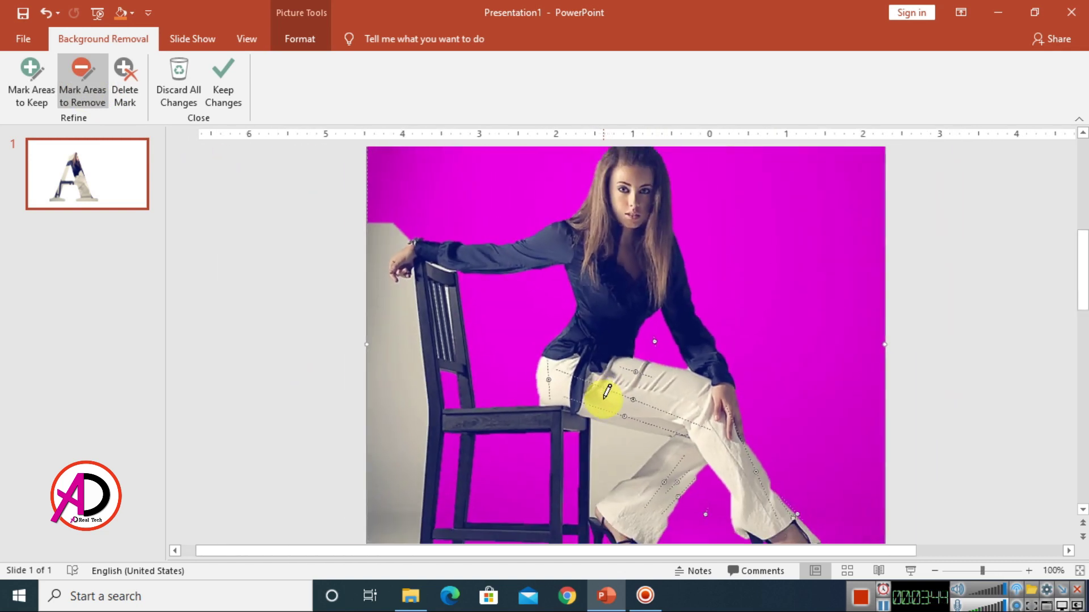
{"action": "scroll", "coordinate": [595, 389], "scroll_direction": "down", "scroll_amount": 3}
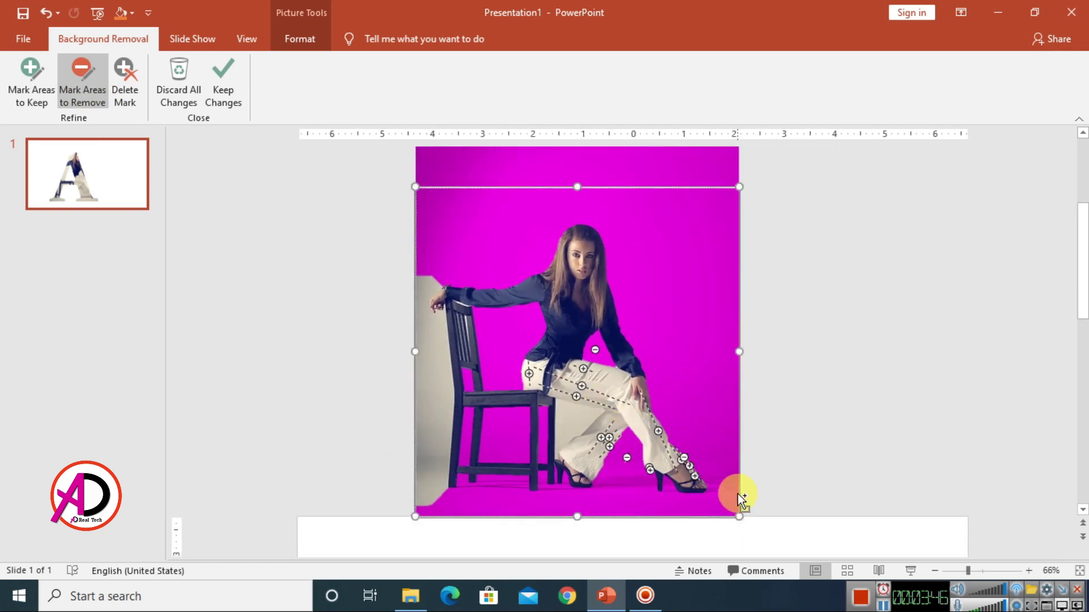
{"action": "scroll", "coordinate": [740, 499], "scroll_direction": "up", "scroll_amount": 1}
Apply the background removal to the woman-on-chair photo
{"action": "left_click", "coordinate": [225, 87]}
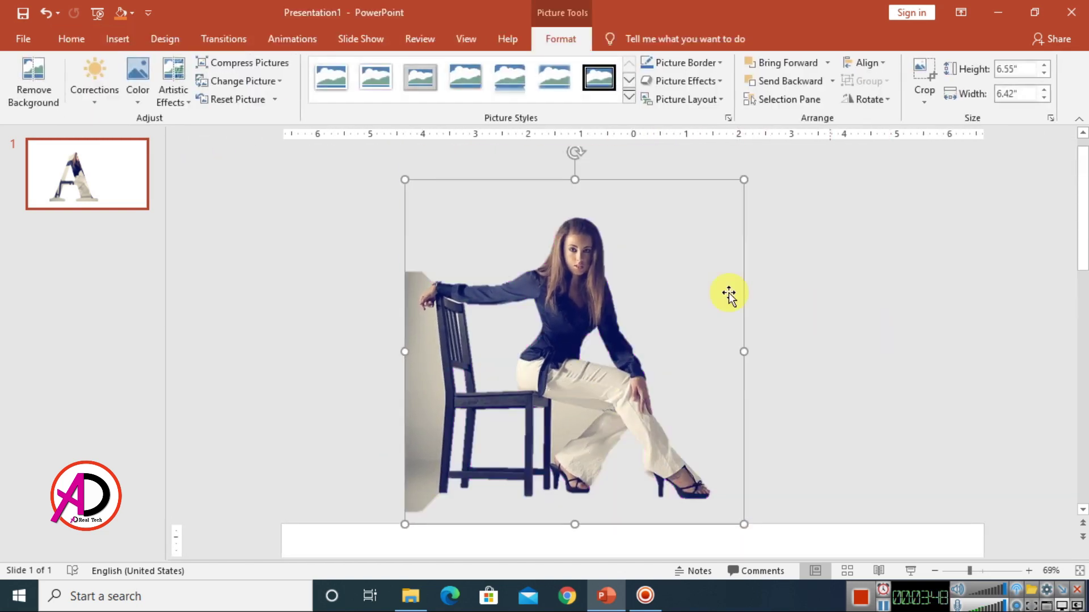
{"action": "scroll", "coordinate": [850, 387], "scroll_direction": "down", "scroll_amount": 2}
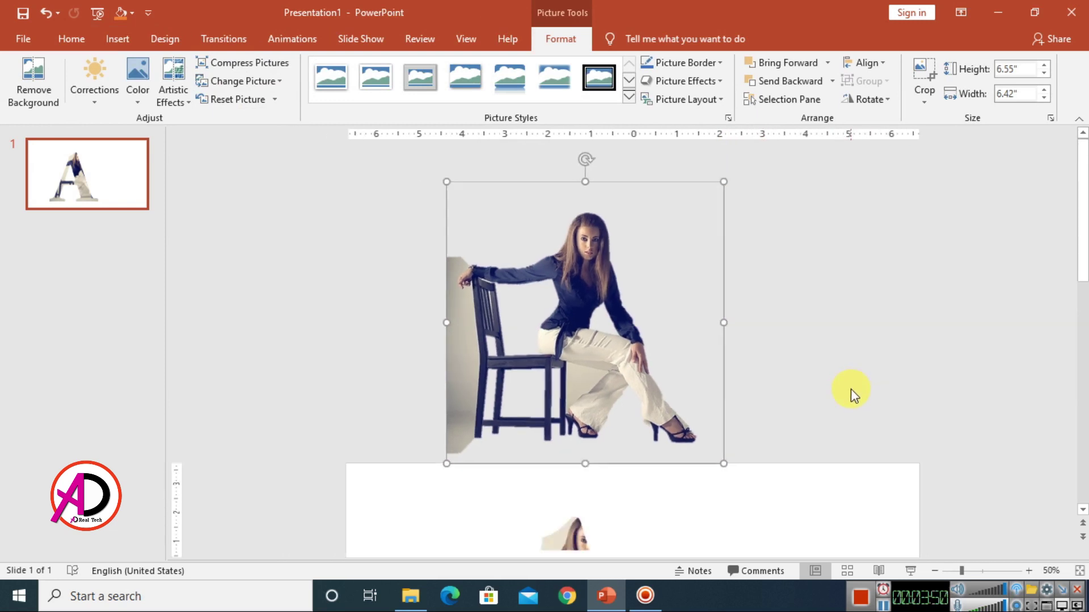
{"action": "scroll", "coordinate": [851, 389], "scroll_direction": "down", "scroll_amount": 2}
Move the cut-out woman photo onto the slide and shift it right over the letter A
{"action": "left_click_drag", "start_coordinate": [614, 291], "coordinate": [613, 433]}
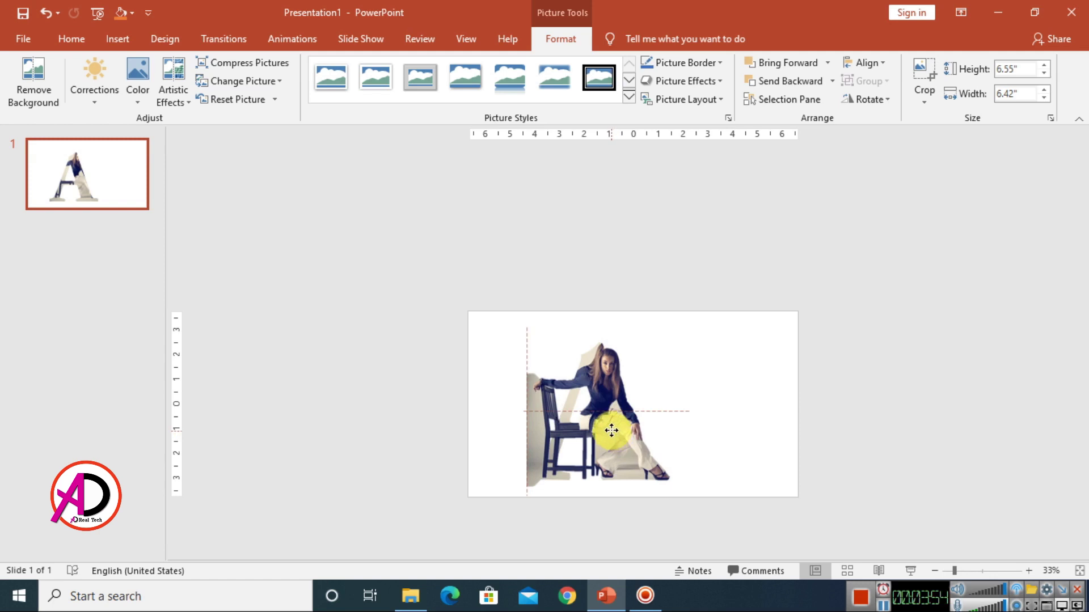
{"action": "left_click_drag", "start_coordinate": [612, 431], "coordinate": [612, 425]}
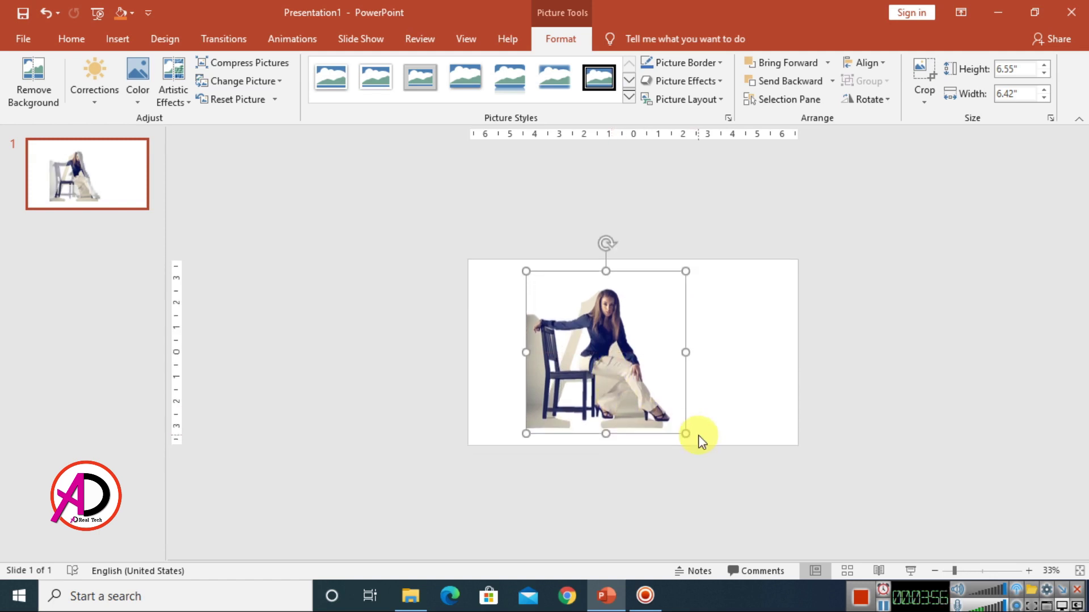
{"action": "scroll", "coordinate": [699, 434], "scroll_direction": "up", "scroll_amount": 3}
{"action": "scroll", "coordinate": [760, 459], "scroll_direction": "up", "scroll_amount": 2}
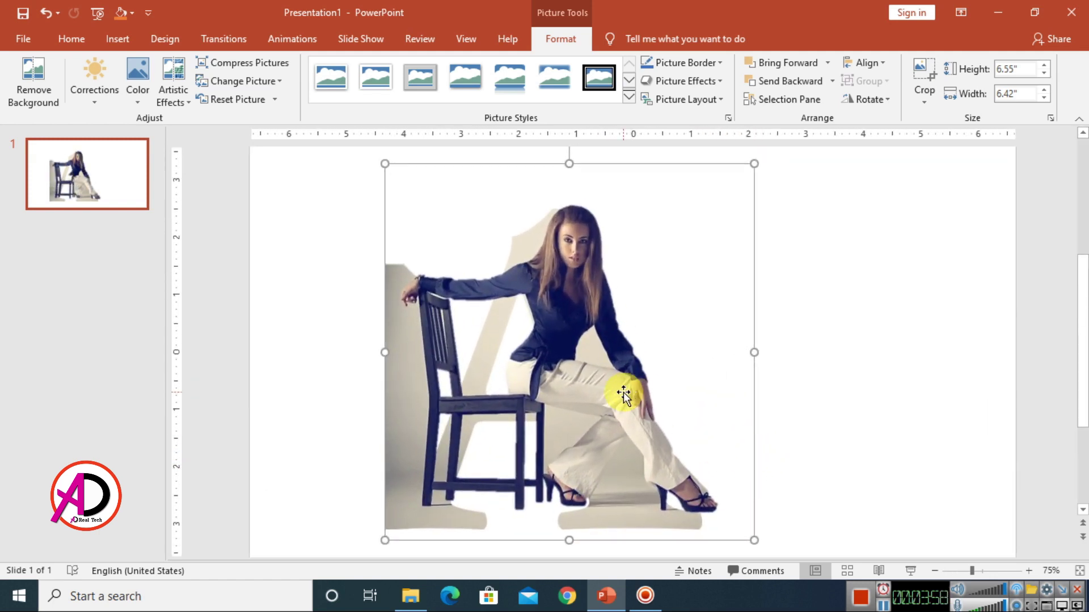
{"action": "left_click_drag", "start_coordinate": [627, 389], "coordinate": [635, 389]}
{"action": "scroll", "coordinate": [638, 390], "scroll_direction": "up", "scroll_amount": 3}
{"action": "scroll", "coordinate": [825, 397], "scroll_direction": "down", "scroll_amount": 2}
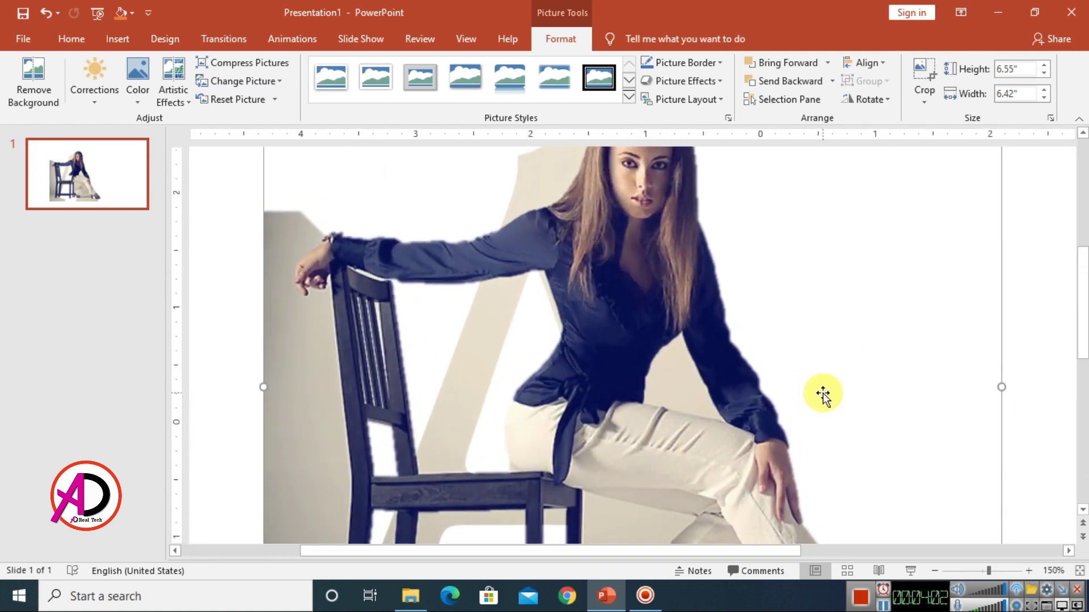
{"action": "scroll", "coordinate": [825, 397], "scroll_direction": "down", "scroll_amount": 1}
{"action": "scroll", "coordinate": [826, 397], "scroll_direction": "down", "scroll_amount": 1}
{"action": "scroll", "coordinate": [827, 400], "scroll_direction": "down", "scroll_amount": 1}
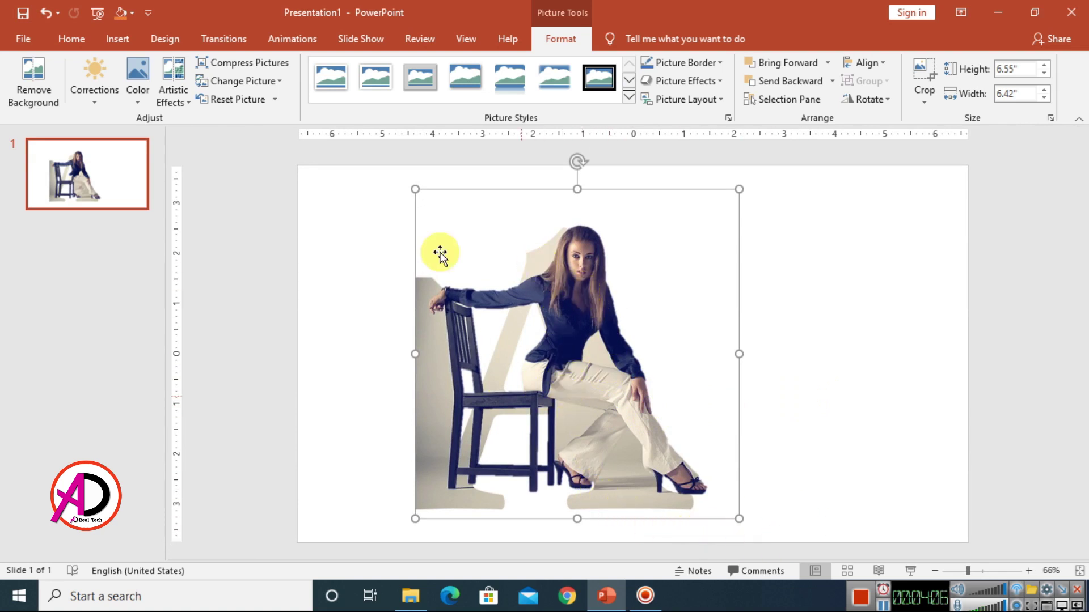
{"action": "left_click", "coordinate": [108, 38]}
{"action": "left_click", "coordinate": [252, 93]}
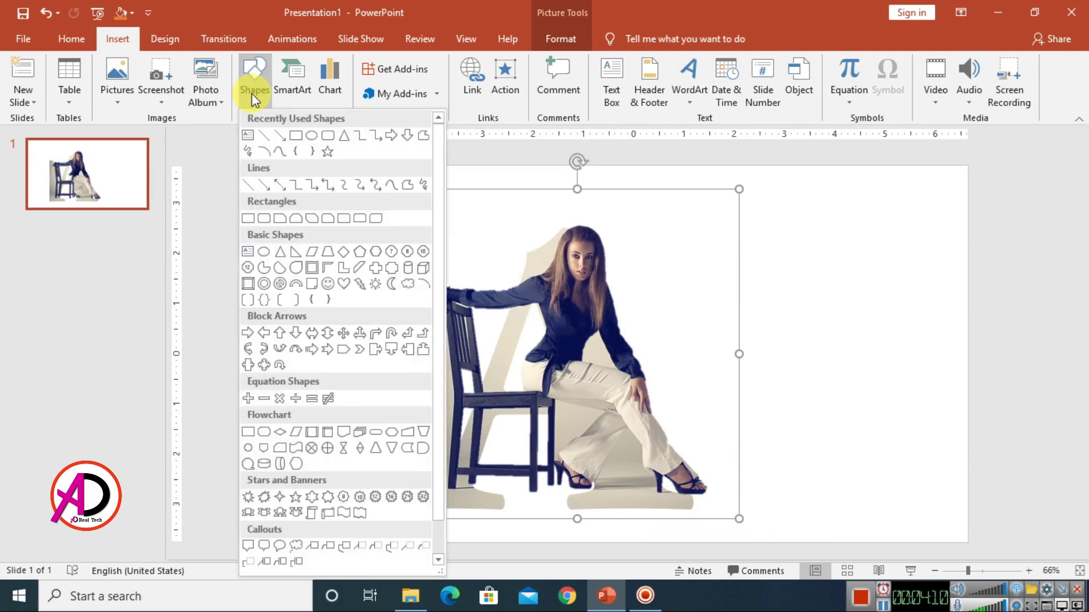
{"action": "left_click", "coordinate": [247, 151]}
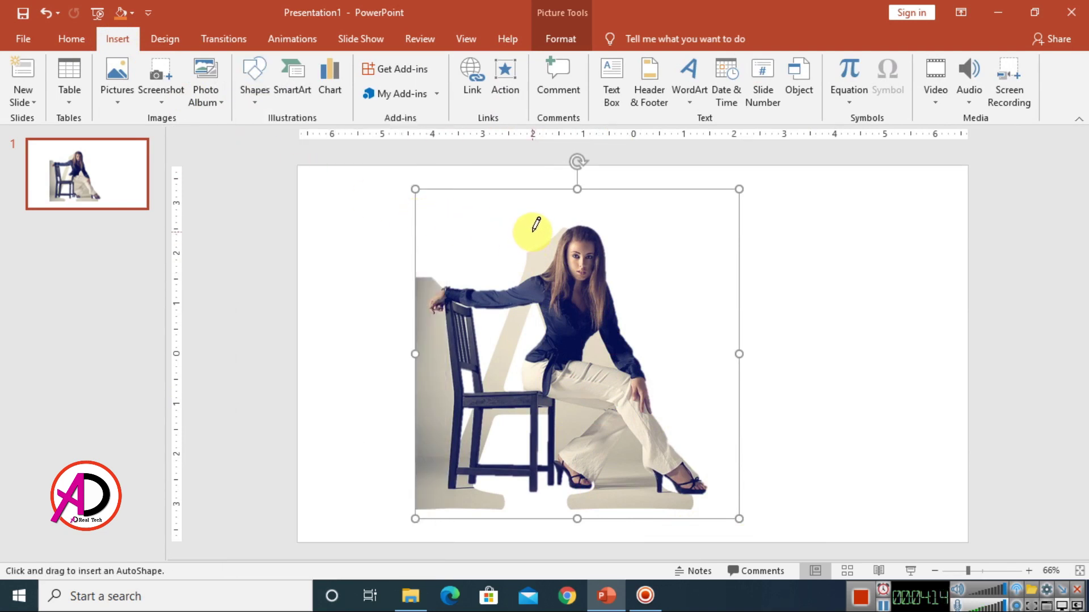
{"action": "mouse_move", "coordinate": [541, 225]}
{"action": "left_mouse_down"}
{"action": "mouse_move", "coordinate": [617, 445]}
{"action": "mouse_move", "coordinate": [690, 557]}
{"action": "mouse_move", "coordinate": [884, 323]}
{"action": "mouse_move", "coordinate": [598, 170]}
{"action": "mouse_move", "coordinate": [427, 245]}
{"action": "mouse_move", "coordinate": [508, 211]}
{"action": "mouse_move", "coordinate": [530, 231]}
{"action": "left_mouse_up"}
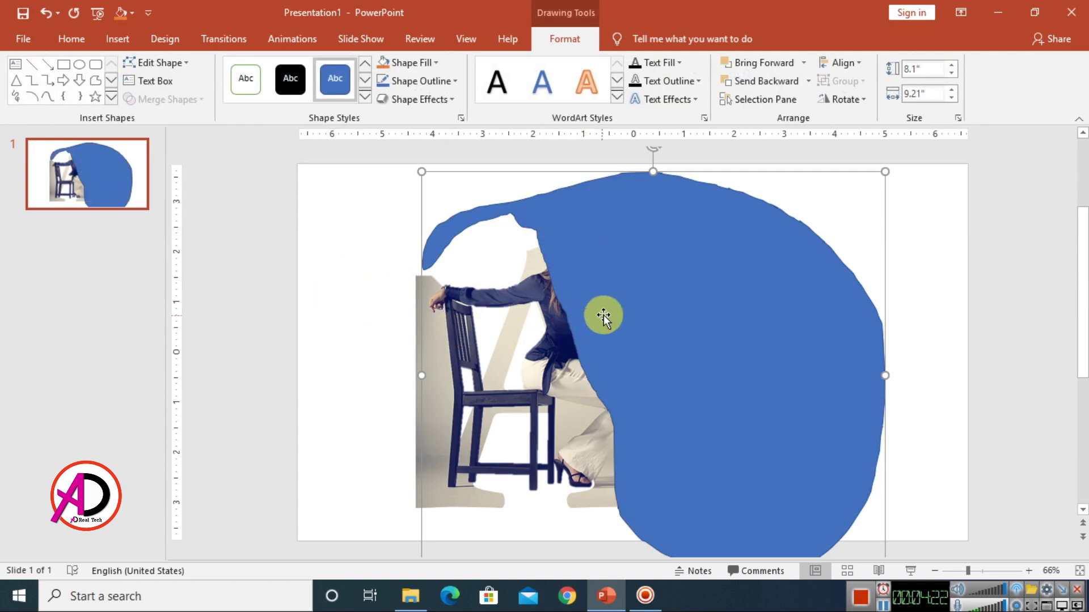
{"action": "key", "text": "ctrl+z"}
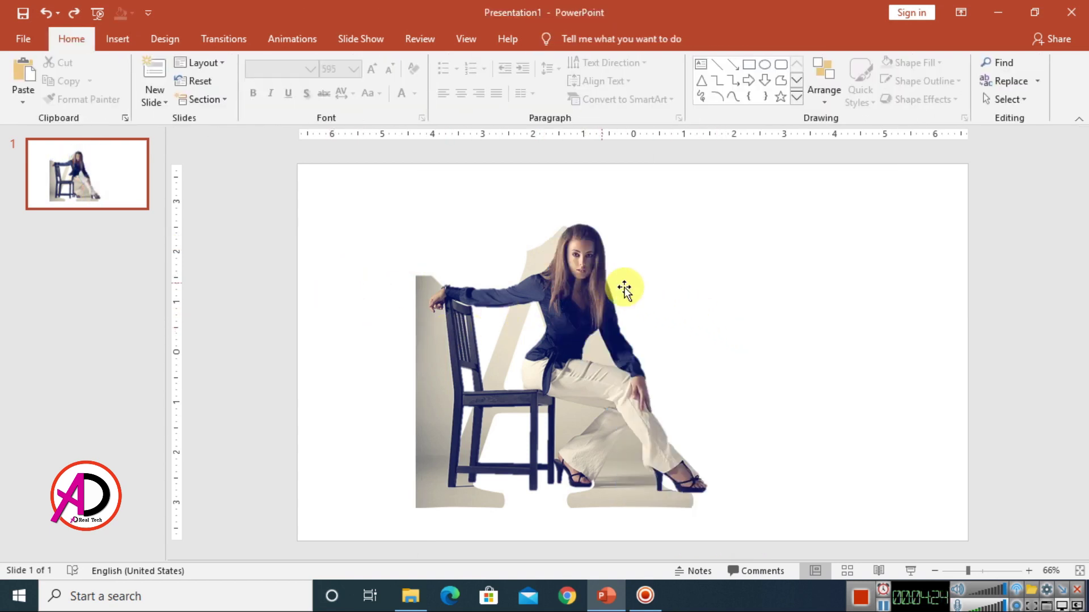
{"action": "left_click", "coordinate": [691, 299]}
Draw a Freeform: Scribble loop, about 7.02" by 5", around the seated woman
{"action": "left_click", "coordinate": [833, 298]}
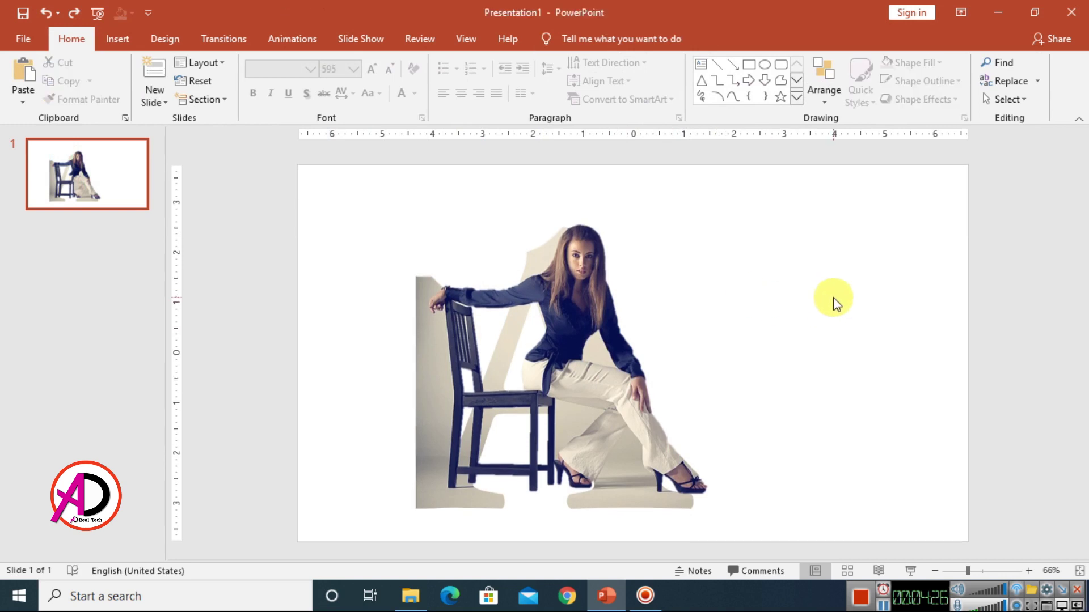
{"action": "left_click", "coordinate": [117, 38]}
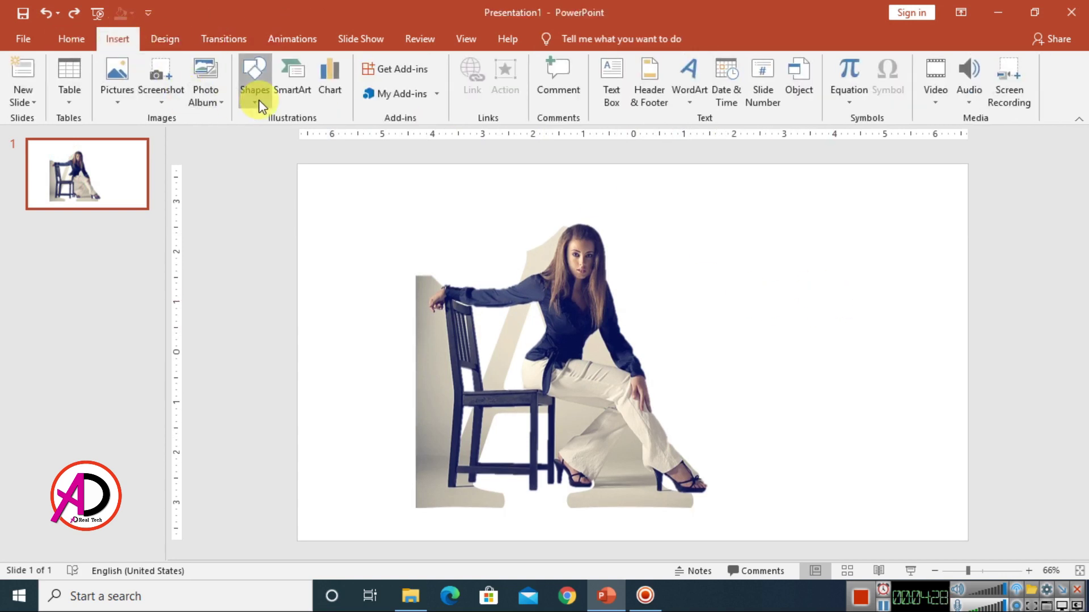
{"action": "left_click", "coordinate": [254, 87]}
{"action": "left_click", "coordinate": [248, 151]}
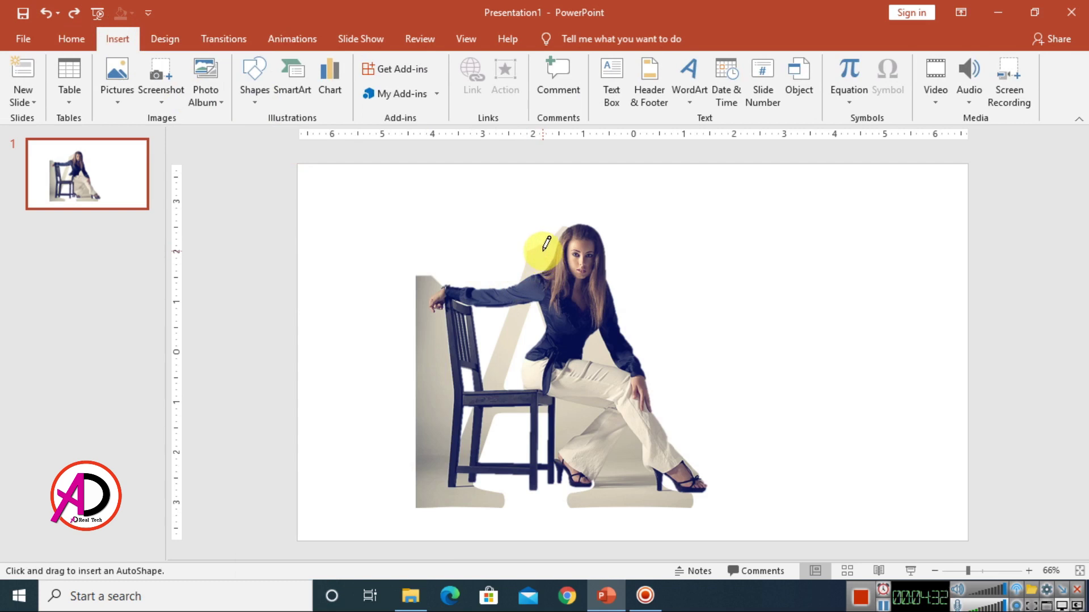
{"action": "mouse_move", "coordinate": [584, 356]}
{"action": "left_mouse_down"}
{"action": "mouse_move", "coordinate": [675, 540]}
{"action": "mouse_move", "coordinate": [692, 226]}
{"action": "mouse_move", "coordinate": [539, 236]}
{"action": "left_mouse_up"}
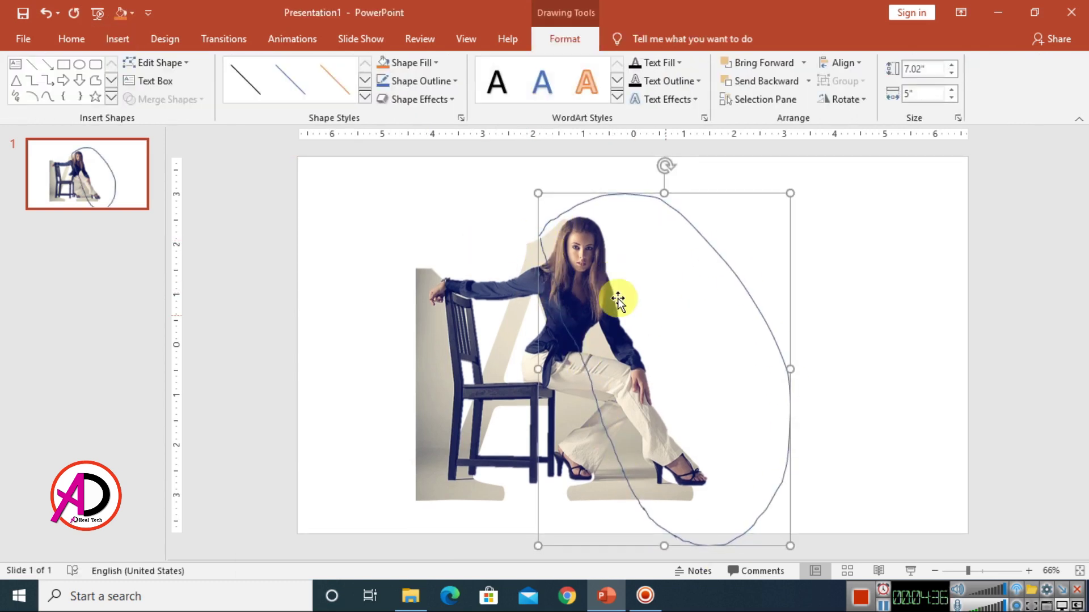
{"action": "scroll", "coordinate": [675, 340], "scroll_direction": "down", "scroll_amount": 2, "text": "ctrl"}
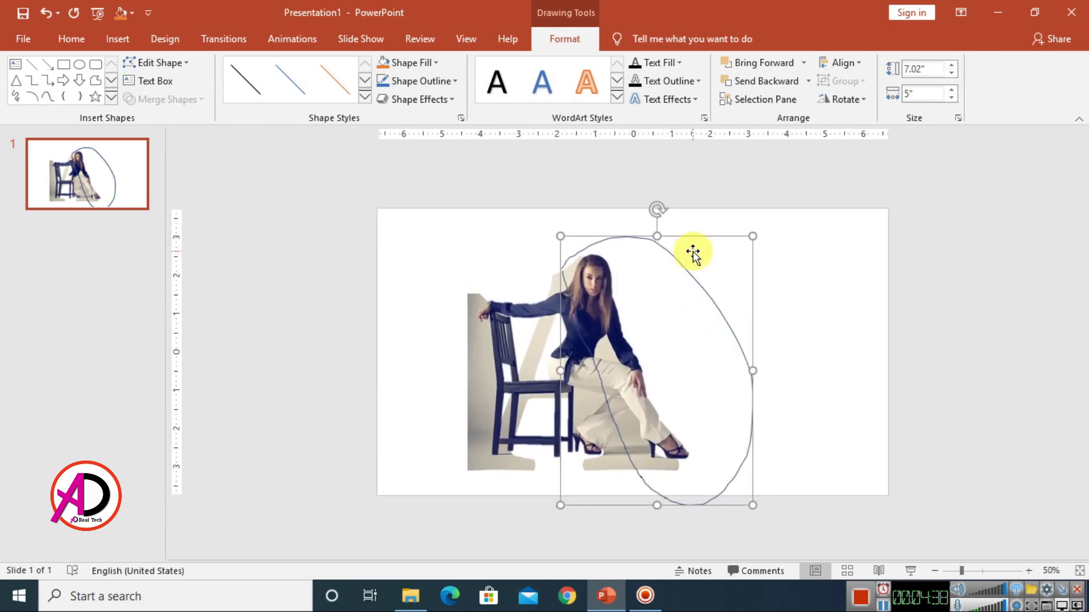
Select the woman photo with the scribble loop and Intersect them via Merge Shapes
{"action": "left_click", "coordinate": [510, 318]}
{"action": "left_click", "coordinate": [740, 335], "text": "shift"}
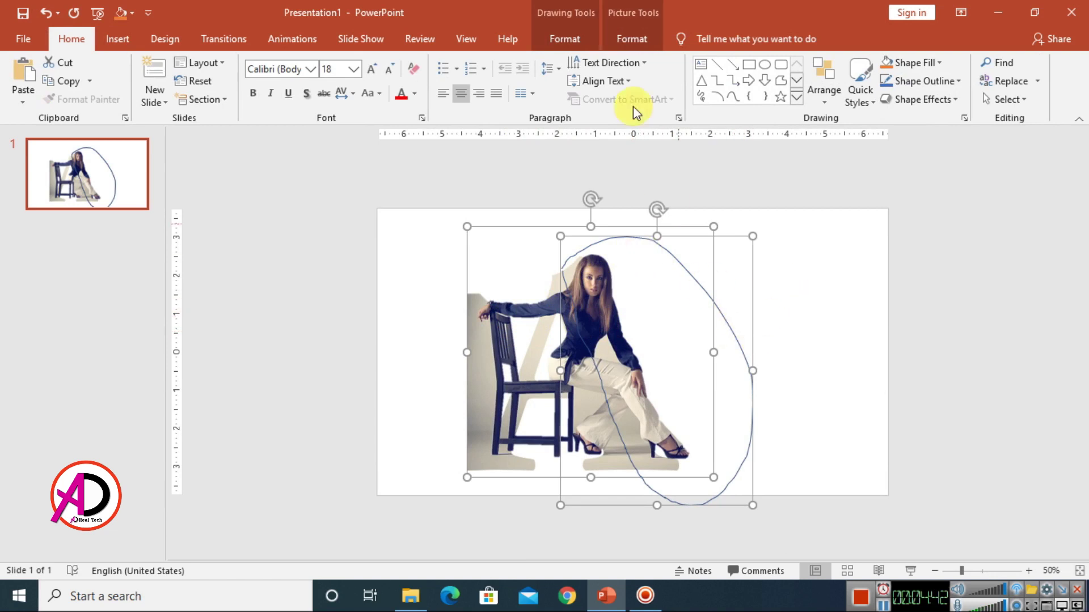
{"action": "left_click", "coordinate": [565, 38]}
{"action": "left_click", "coordinate": [159, 100]}
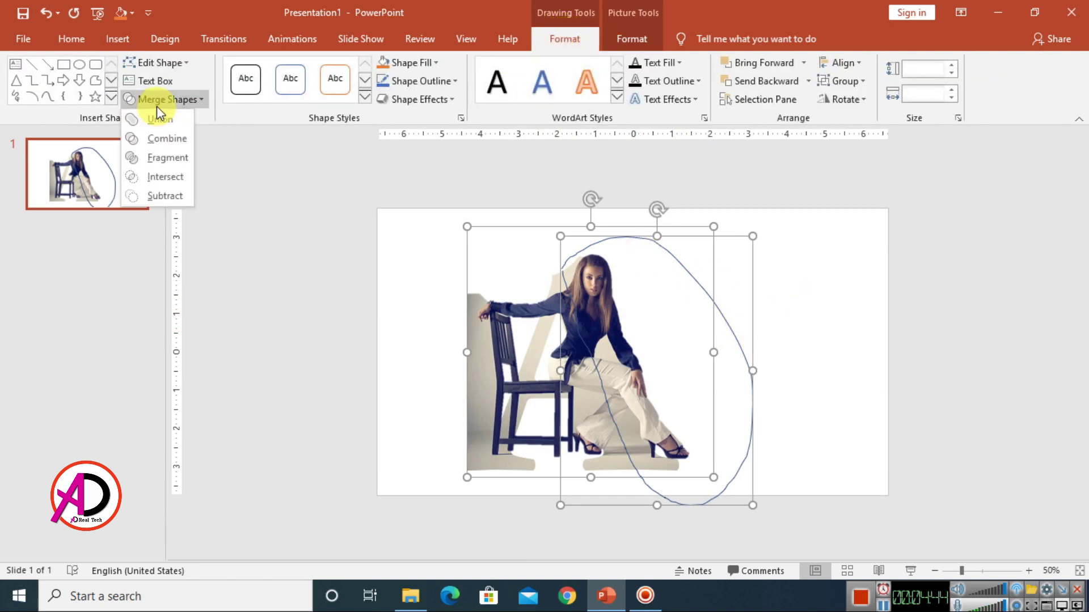
{"action": "left_click", "coordinate": [152, 177]}
{"action": "left_click", "coordinate": [802, 329]}
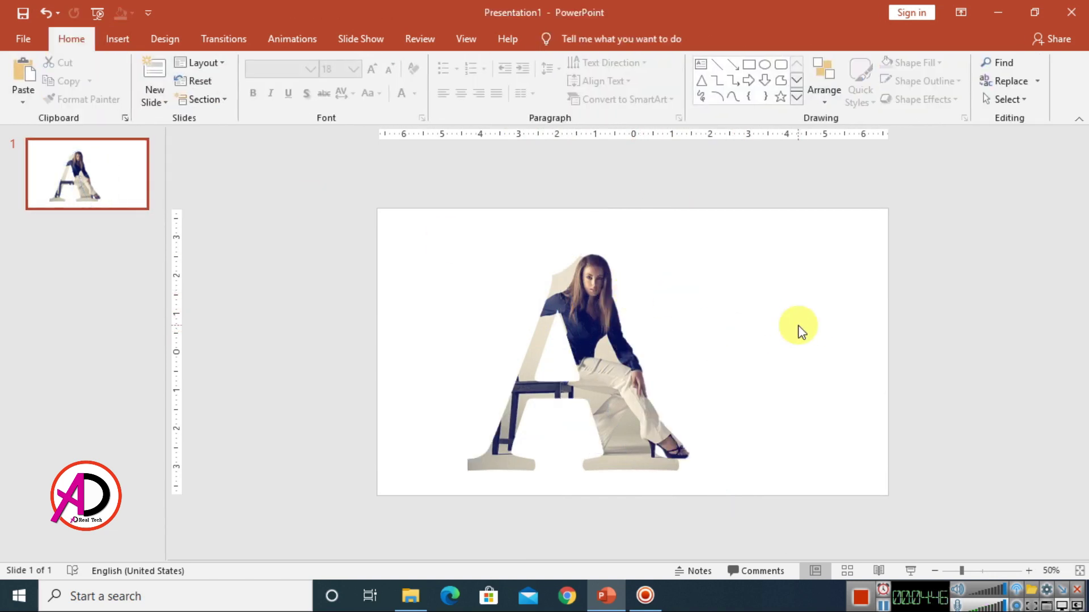
Zoom in and nudge the woman cutout slightly right over the A
{"action": "scroll", "coordinate": [686, 363], "scroll_direction": "down", "scroll_amount": 2}
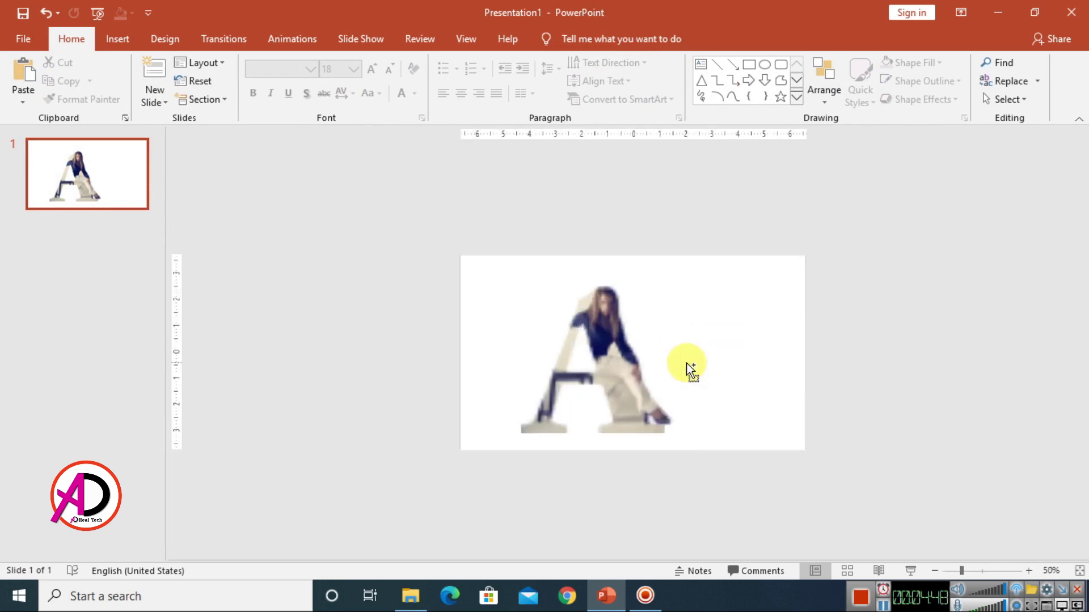
{"action": "scroll", "coordinate": [686, 363], "scroll_direction": "up", "scroll_amount": 6}
{"action": "scroll", "coordinate": [686, 363], "scroll_direction": "up", "scroll_amount": 2}
{"action": "scroll", "coordinate": [521, 285], "scroll_direction": "up", "scroll_amount": 3}
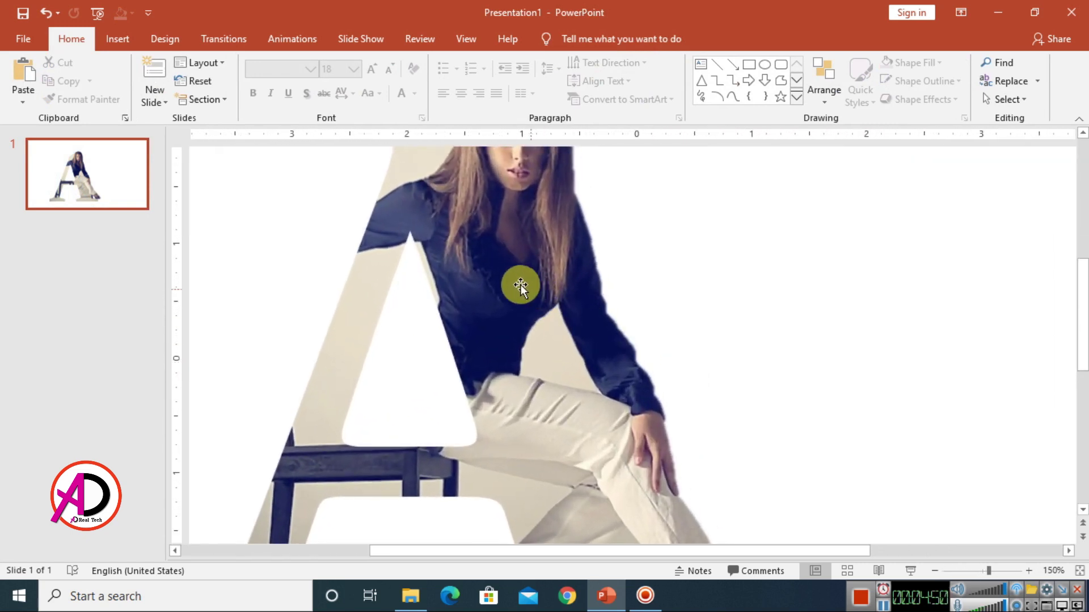
{"action": "left_click_drag", "start_coordinate": [513, 281], "coordinate": [513, 279]}
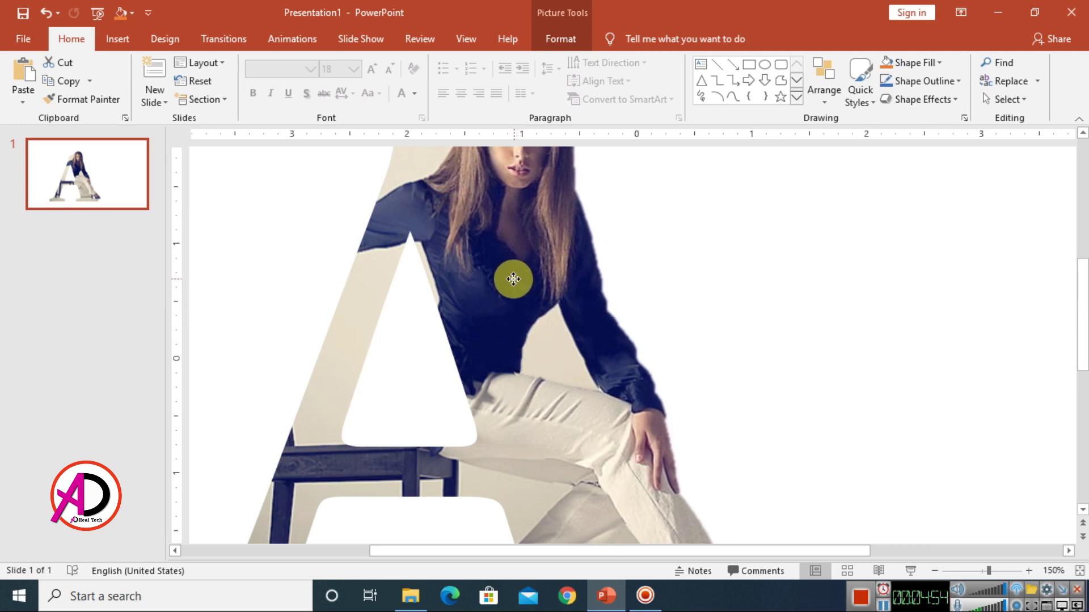
Zoom back out and select both the letter A and the woman cutout
{"action": "scroll", "coordinate": [660, 294], "scroll_direction": "down", "scroll_amount": 3}
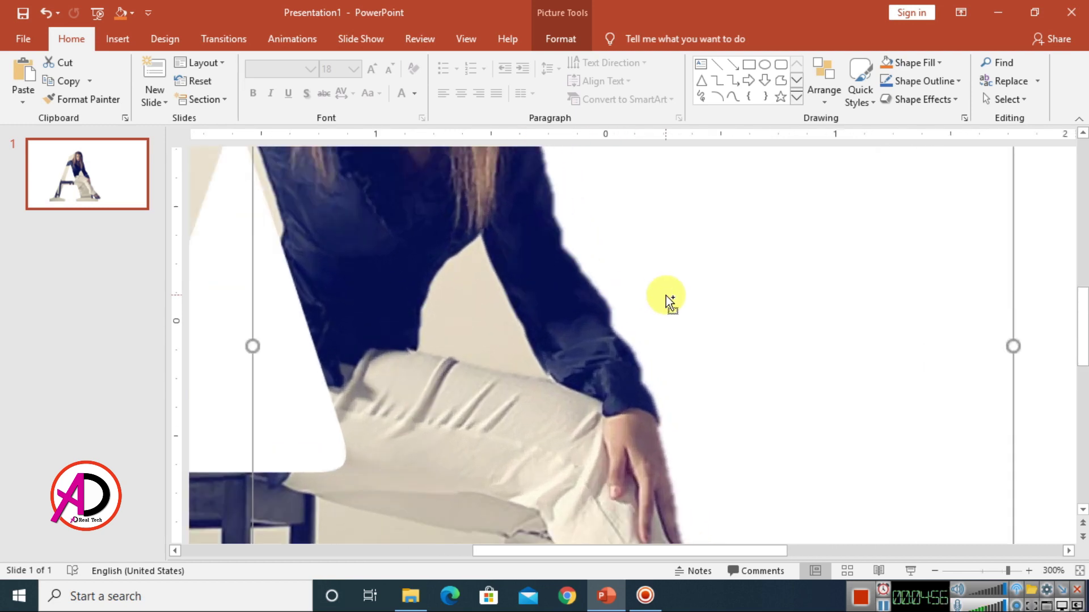
{"action": "scroll", "coordinate": [665, 295], "scroll_direction": "down", "scroll_amount": 2}
{"action": "scroll", "coordinate": [668, 298], "scroll_direction": "down", "scroll_amount": 2}
{"action": "scroll", "coordinate": [669, 300], "scroll_direction": "down", "scroll_amount": 3}
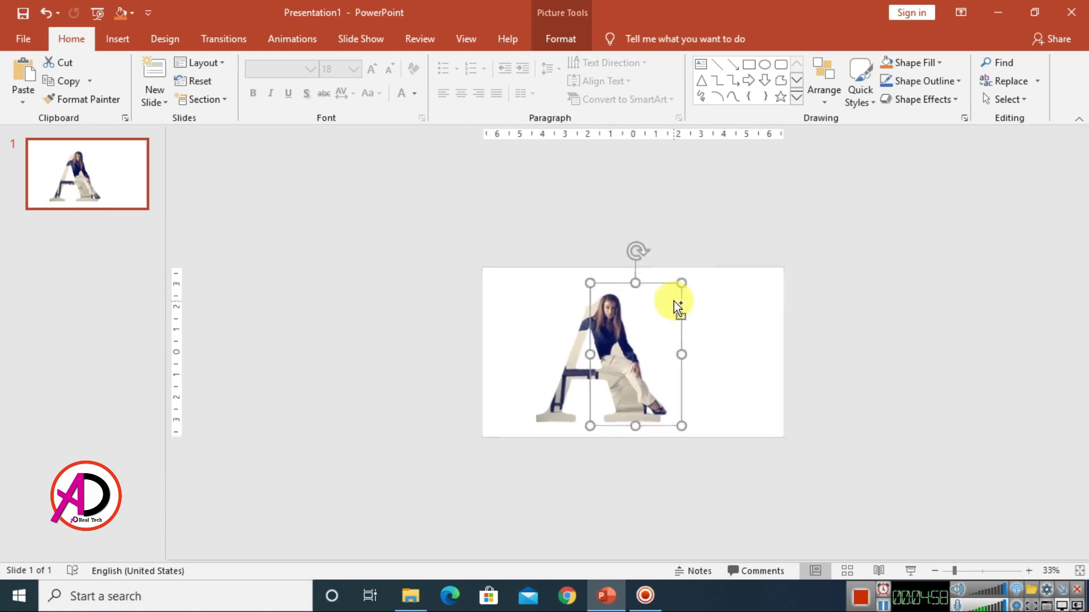
{"action": "left_click", "coordinate": [770, 325]}
{"action": "left_click_drag", "start_coordinate": [488, 252], "coordinate": [743, 504]}
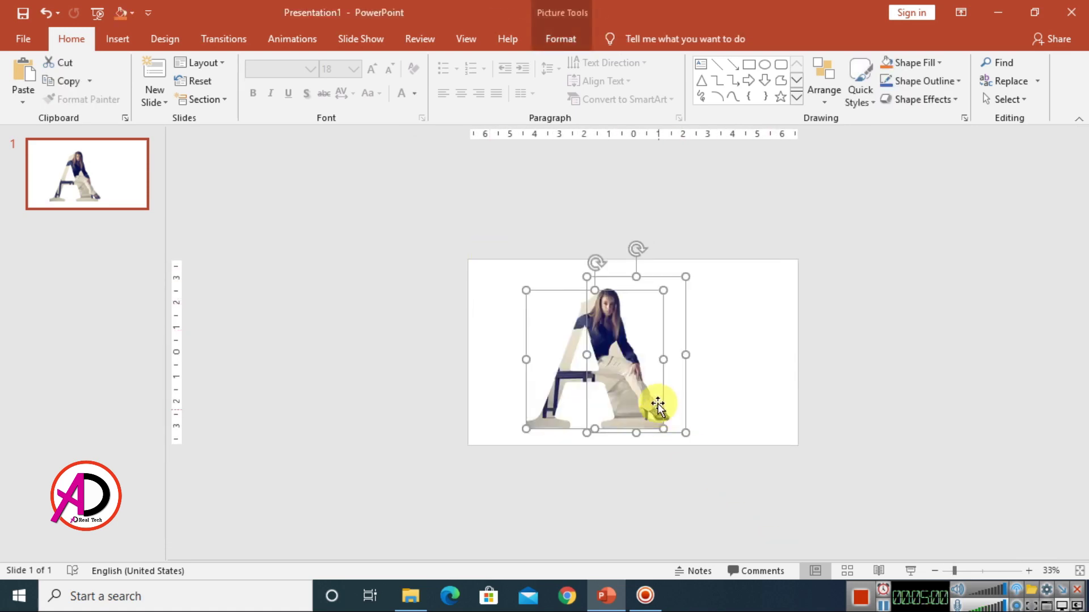
Group the letter A and the woman cutout into one object
{"action": "right_click", "coordinate": [637, 365]}
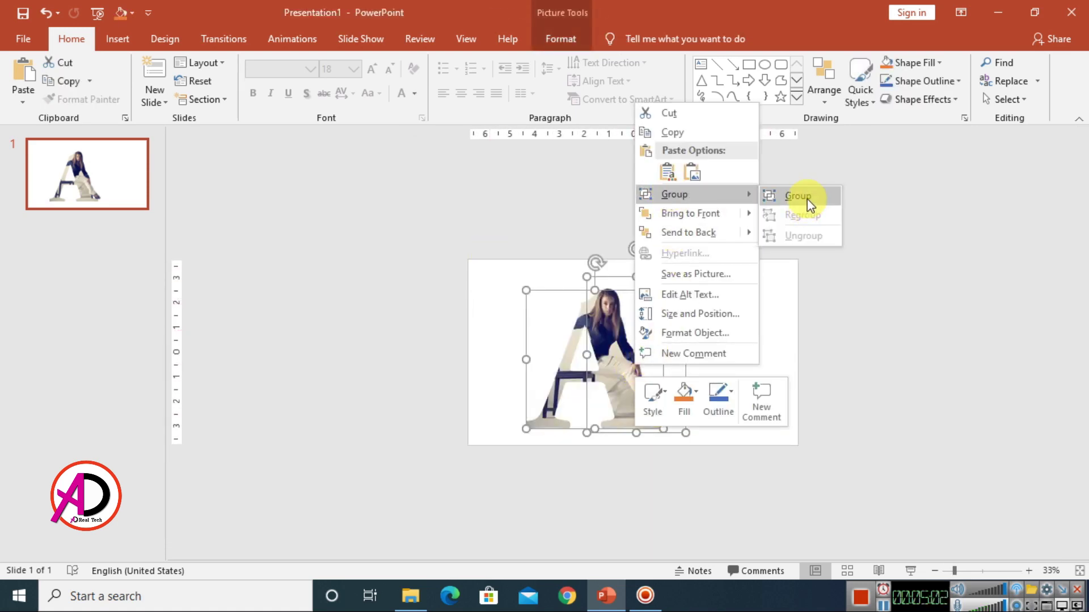
{"action": "left_click", "coordinate": [809, 199]}
{"action": "scroll", "coordinate": [620, 359], "scroll_direction": "up", "scroll_amount": 2}
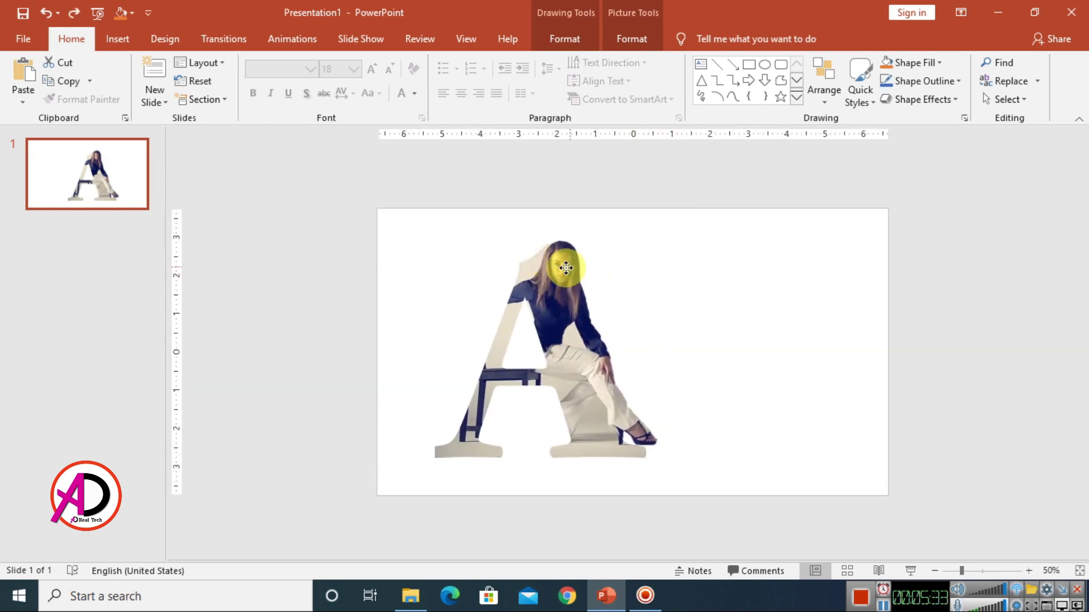
{"action": "scroll", "coordinate": [717, 360], "scroll_direction": "down", "scroll_amount": 2}
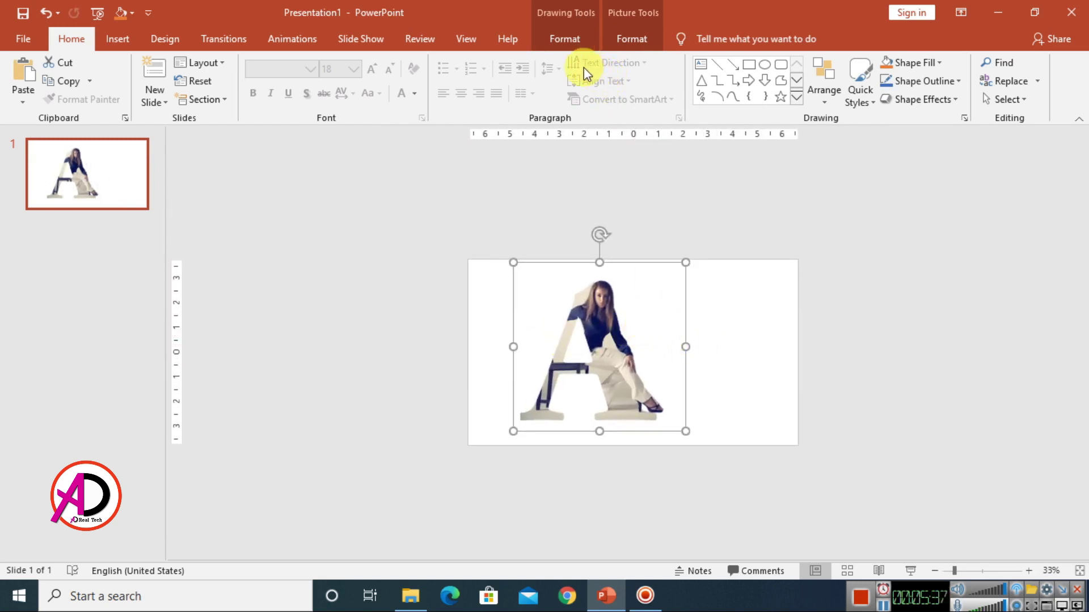
Add a Title Slide as slide 2 and delete its title and subtitle placeholders
{"action": "left_click", "coordinate": [148, 104]}
{"action": "left_click", "coordinate": [161, 152]}
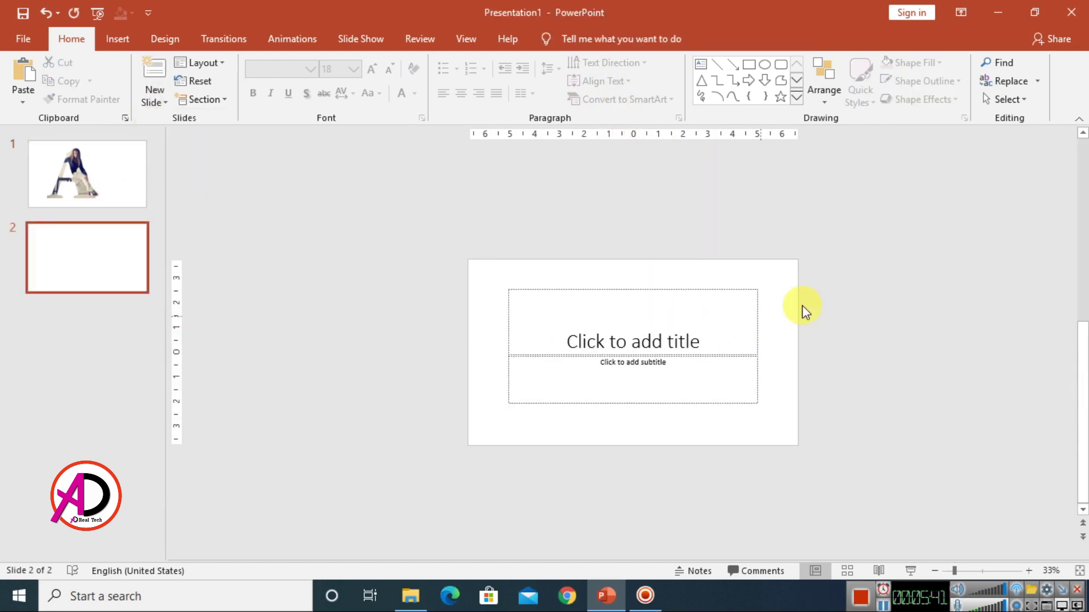
{"action": "scroll", "coordinate": [838, 334], "scroll_direction": "up", "scroll_amount": 2, "text": "ctrl"}
{"action": "left_click_drag", "start_coordinate": [365, 193], "coordinate": [918, 480]}
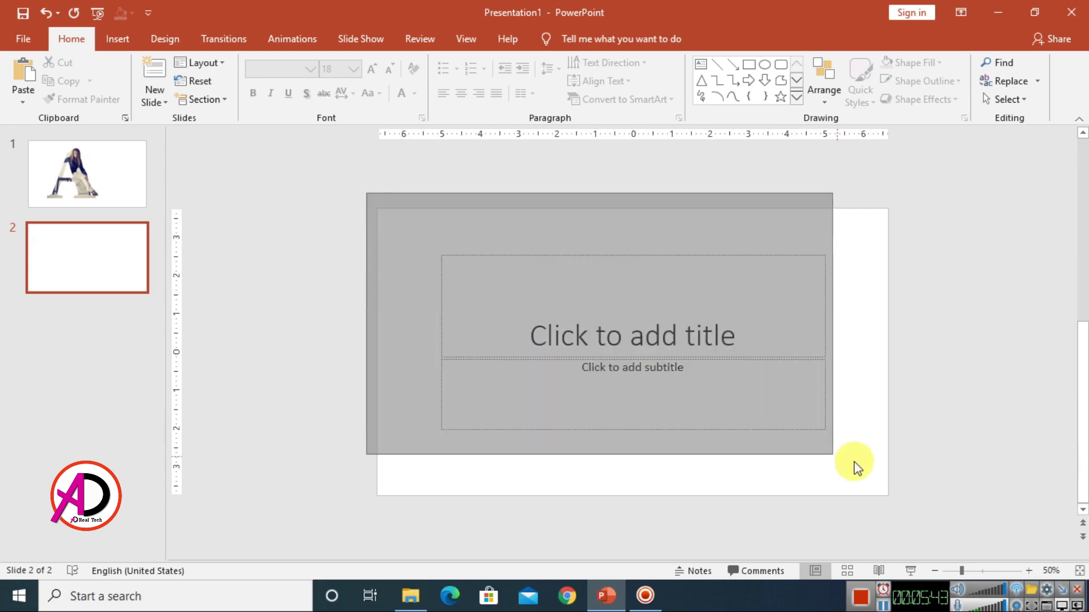
{"action": "key", "text": "Delete"}
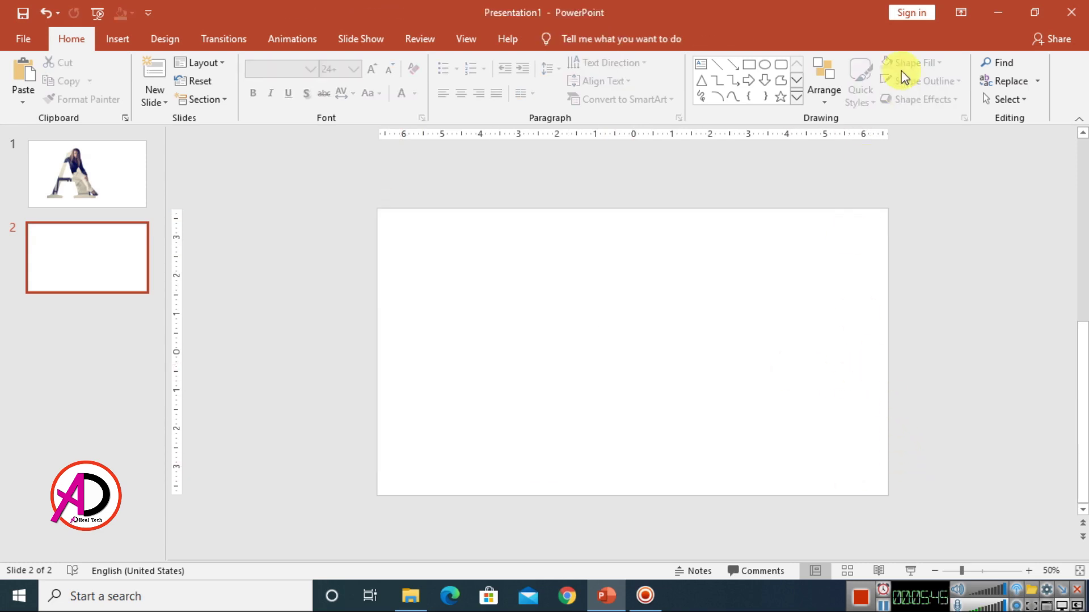
{"action": "left_click", "coordinate": [996, 8]}
Drop the tiger photo onto slide 2 and enlarge it to about 6.98" by 12.41"
{"action": "mouse_move", "coordinate": [256, 144]}
{"action": "left_mouse_down"}
{"action": "mouse_move", "coordinate": [609, 591]}
{"action": "mouse_move", "coordinate": [573, 383]}
{"action": "left_mouse_up"}
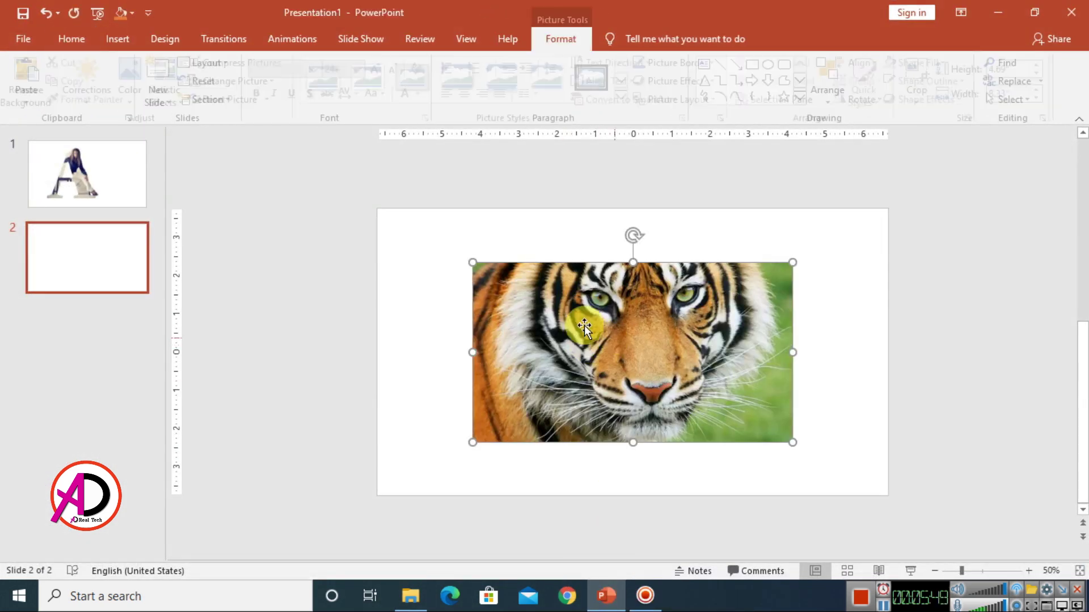
{"action": "left_click_drag", "start_coordinate": [749, 442], "coordinate": [819, 479]}
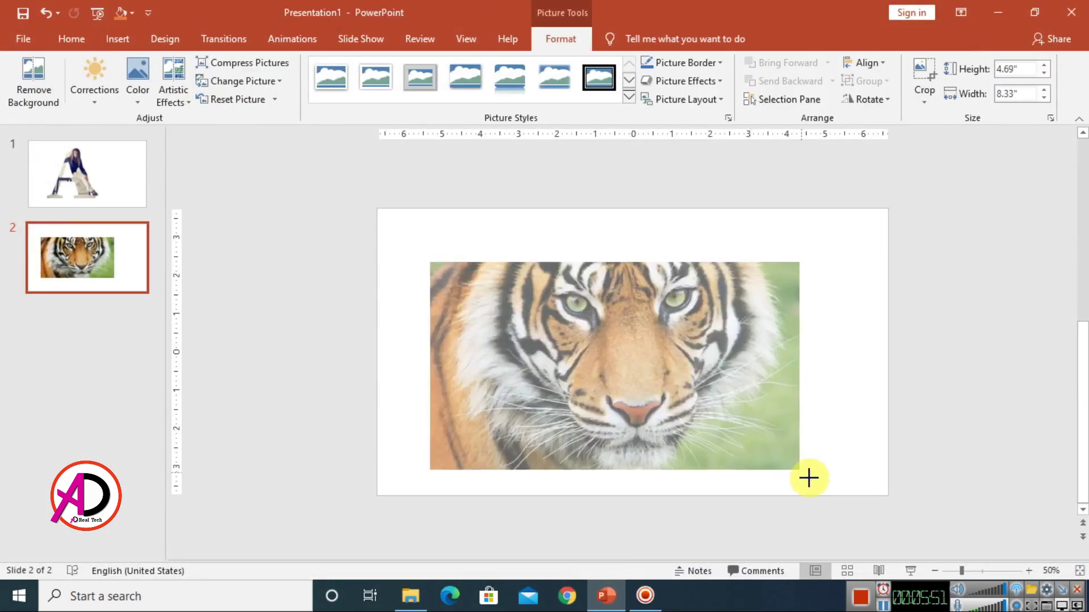
{"action": "left_click_drag", "start_coordinate": [707, 397], "coordinate": [646, 334]}
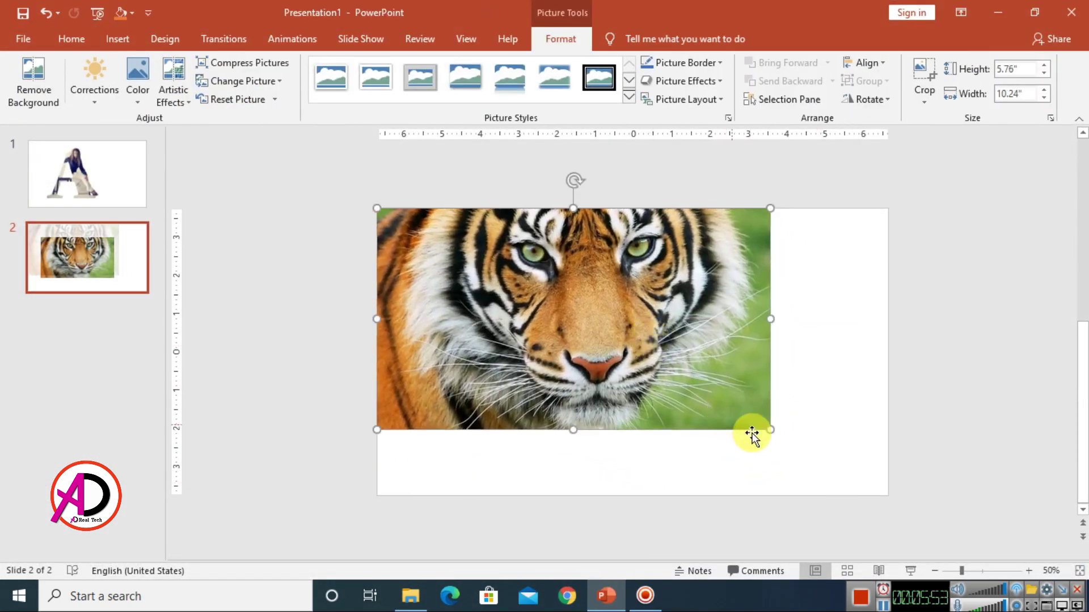
{"action": "left_click_drag", "start_coordinate": [769, 430], "coordinate": [851, 475]}
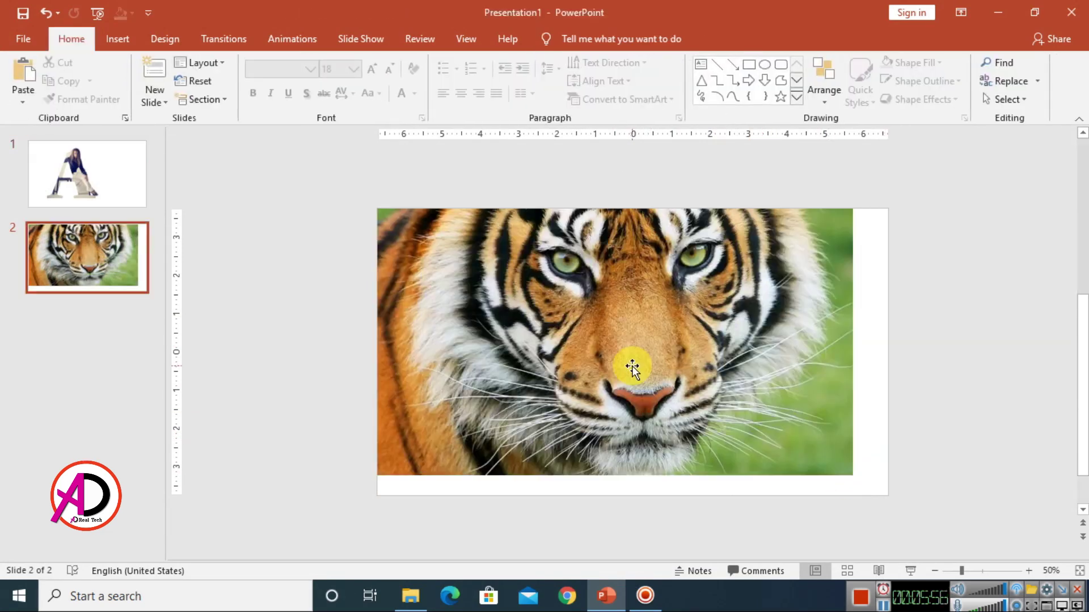
{"action": "left_click", "coordinate": [631, 366]}
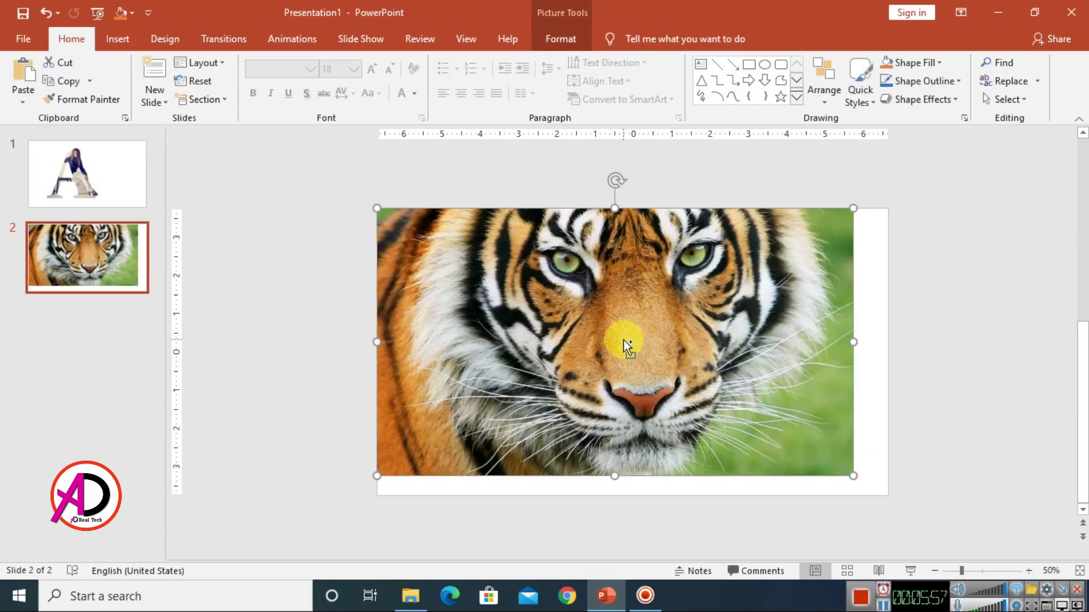
Place a duplicate of the tiger picture just above the slide's top edge
{"action": "scroll", "coordinate": [624, 339], "scroll_direction": "up", "scroll_amount": 2}
{"action": "scroll", "coordinate": [643, 370], "scroll_direction": "down", "scroll_amount": 2}
{"action": "mouse_move", "coordinate": [607, 324]}
{"action": "left_mouse_down"}
{"action": "mouse_move", "coordinate": [674, 253]}
{"action": "mouse_move", "coordinate": [650, 212]}
{"action": "left_mouse_up"}
{"action": "scroll", "coordinate": [673, 253], "scroll_direction": "down", "scroll_amount": 3}
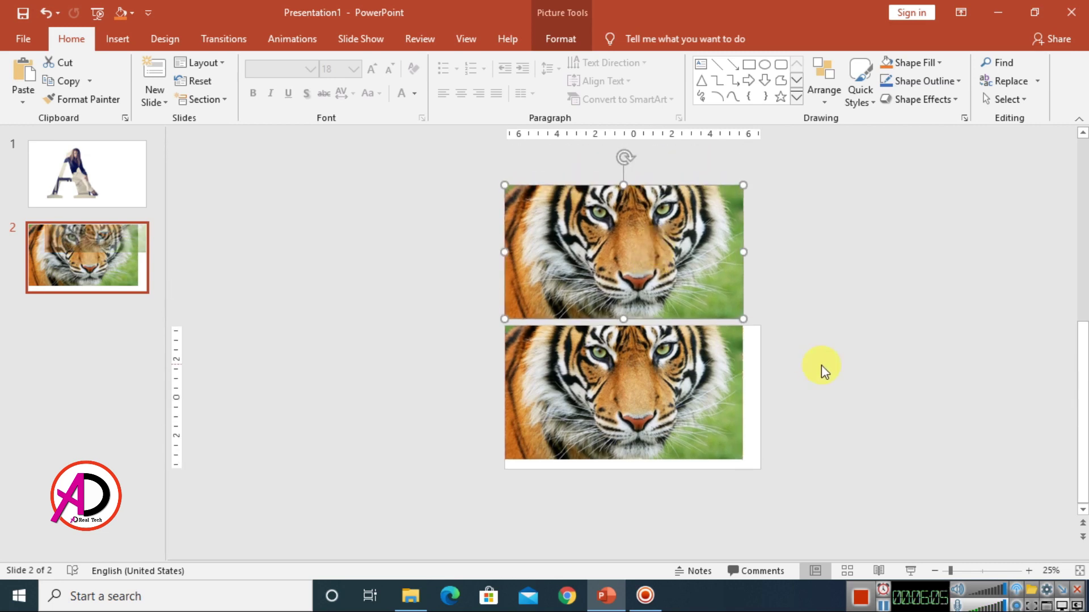
Add a text box left of the slide and set its font size to 239
{"action": "left_click", "coordinate": [119, 40]}
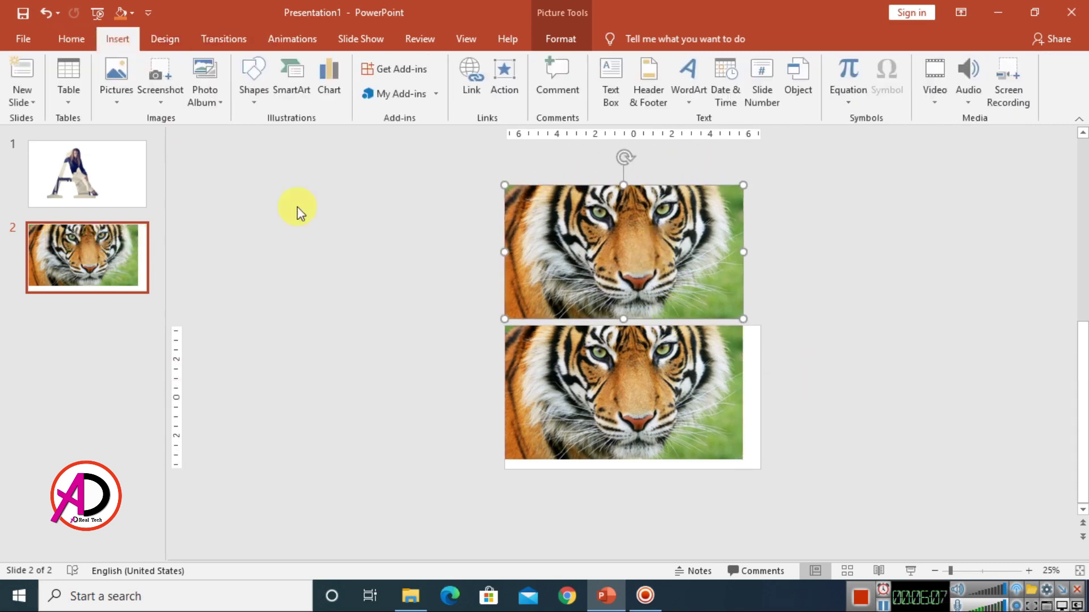
{"action": "left_click", "coordinate": [341, 261]}
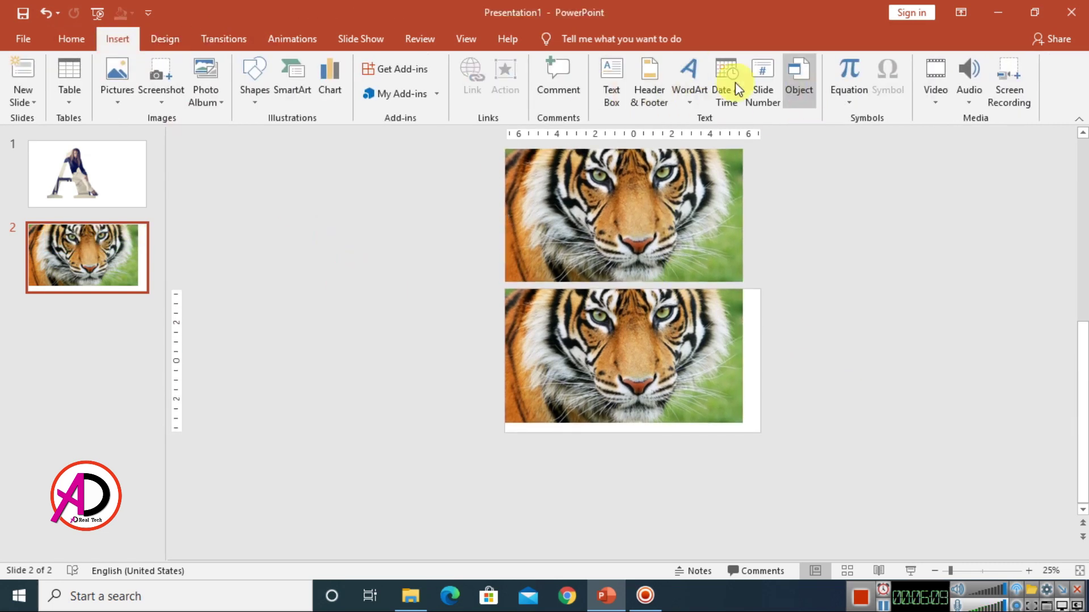
{"action": "left_click", "coordinate": [71, 39]}
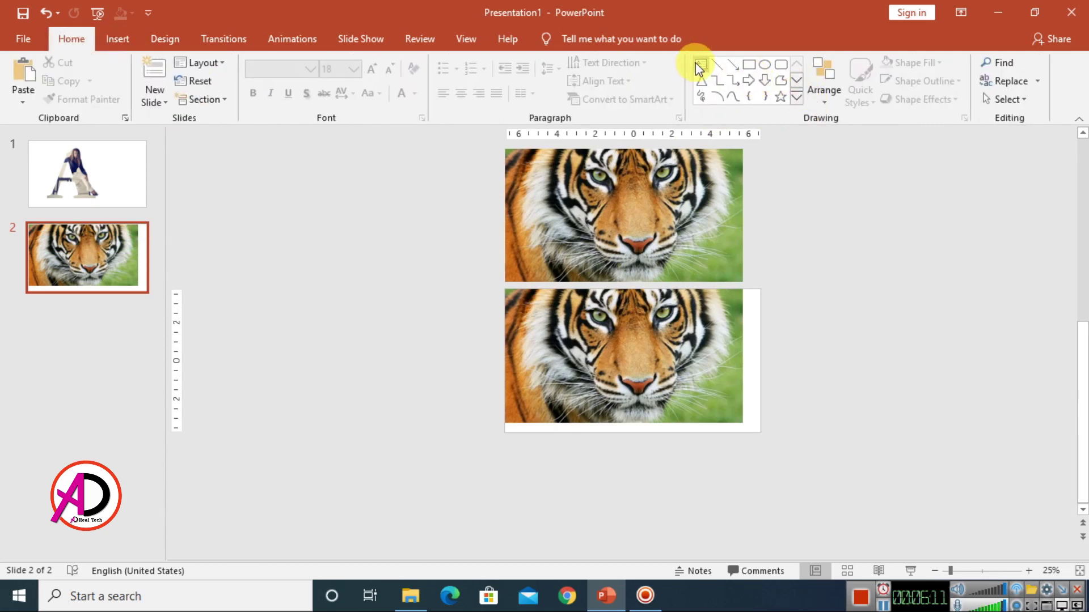
{"action": "left_click", "coordinate": [278, 238]}
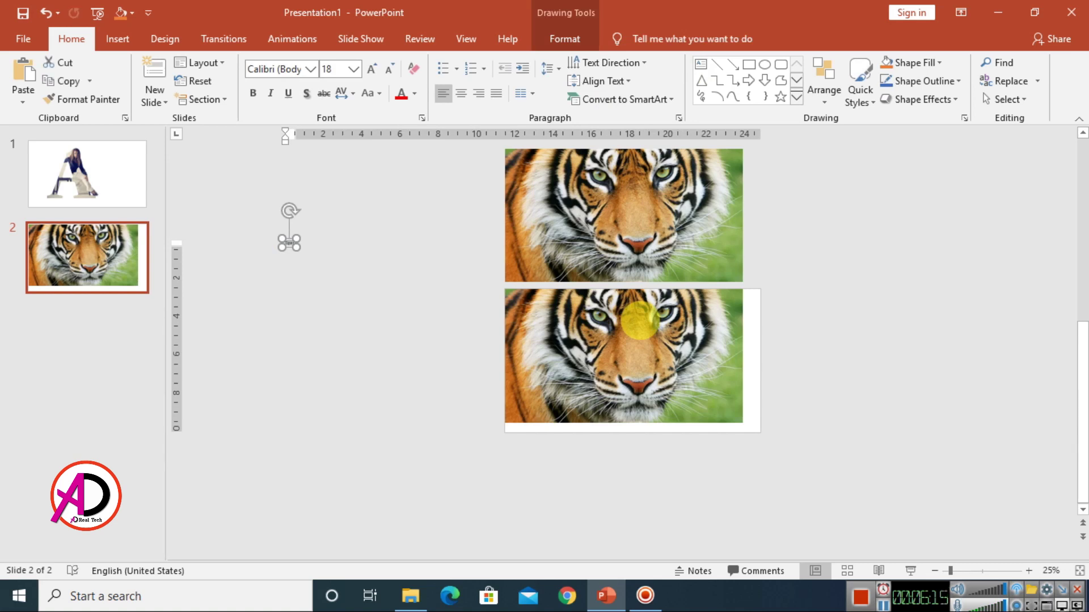
{"action": "type", "text": "239"}
{"action": "key", "text": "Return"}
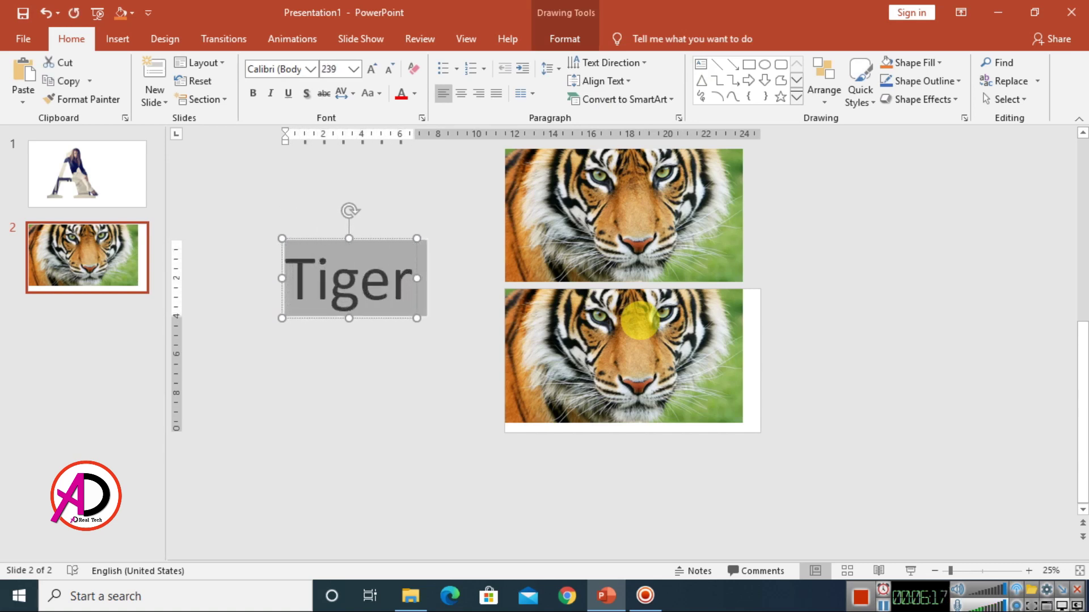
Replace the text box's word with capital letters TIGER
{"action": "left_click", "coordinate": [411, 292]}
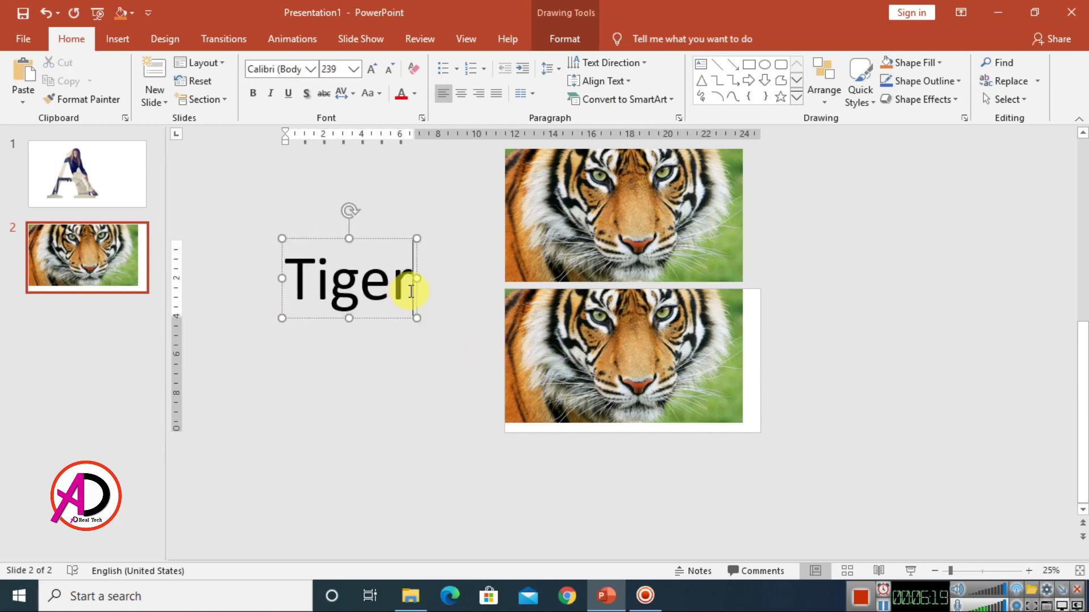
{"action": "triple_click", "coordinate": [411, 292]}
{"action": "type", "text": "t"}
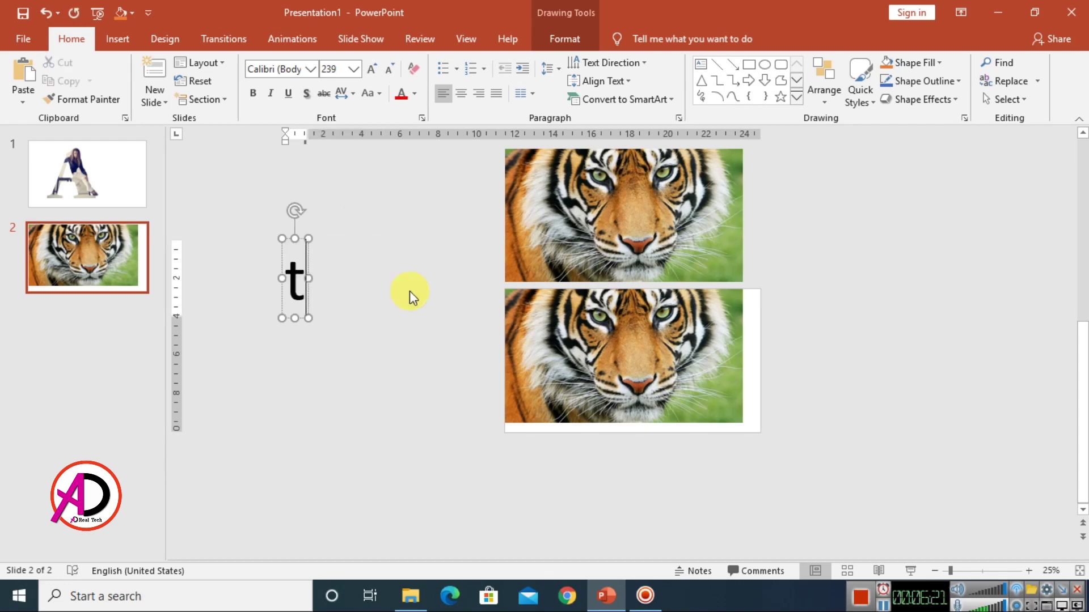
{"action": "key", "text": "BackSpace"}
{"action": "type", "text": "TIGE"}
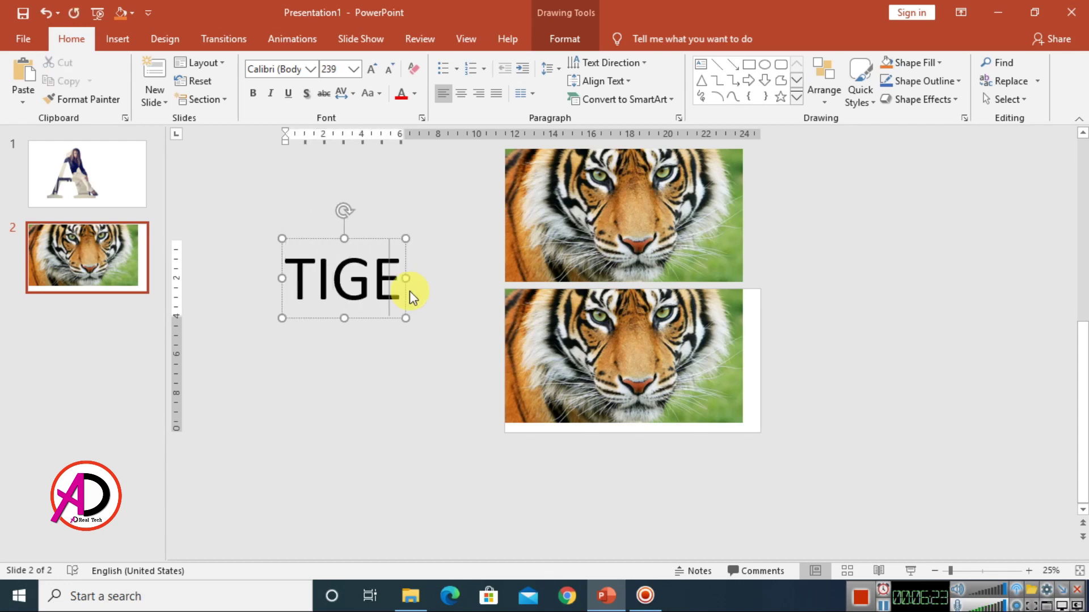
{"action": "type", "text": "R"}
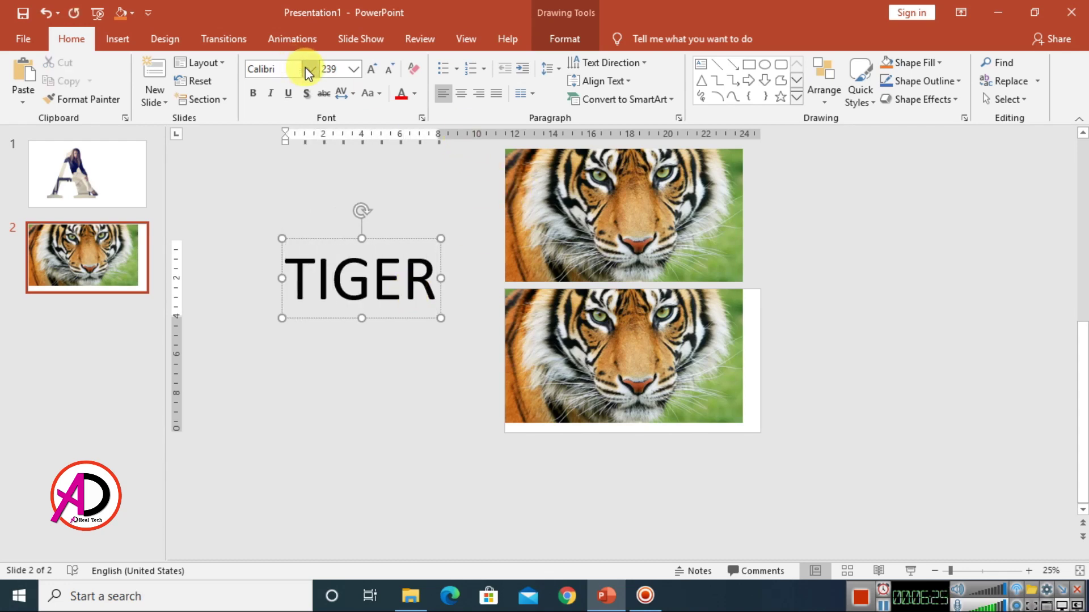
Try the Adobe Fan Heiti Std B font on TIGER
{"action": "left_click", "coordinate": [309, 69]}
{"action": "scroll", "coordinate": [342, 317], "scroll_direction": "down", "scroll_amount": 5}
{"action": "scroll", "coordinate": [346, 329], "scroll_direction": "down", "scroll_amount": 5}
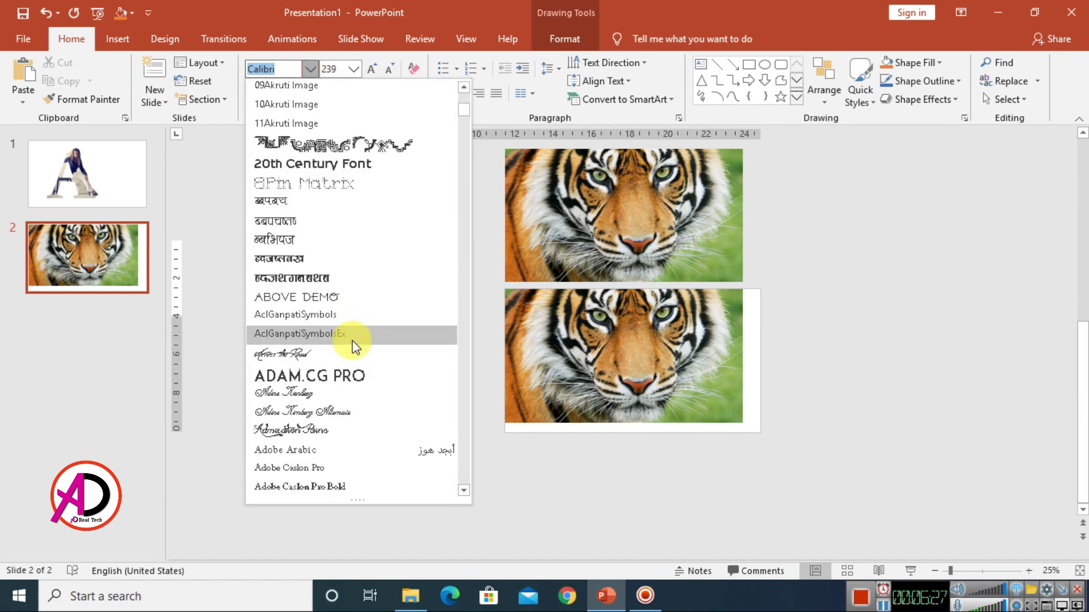
{"action": "scroll", "coordinate": [311, 311], "scroll_direction": "down", "scroll_amount": 2}
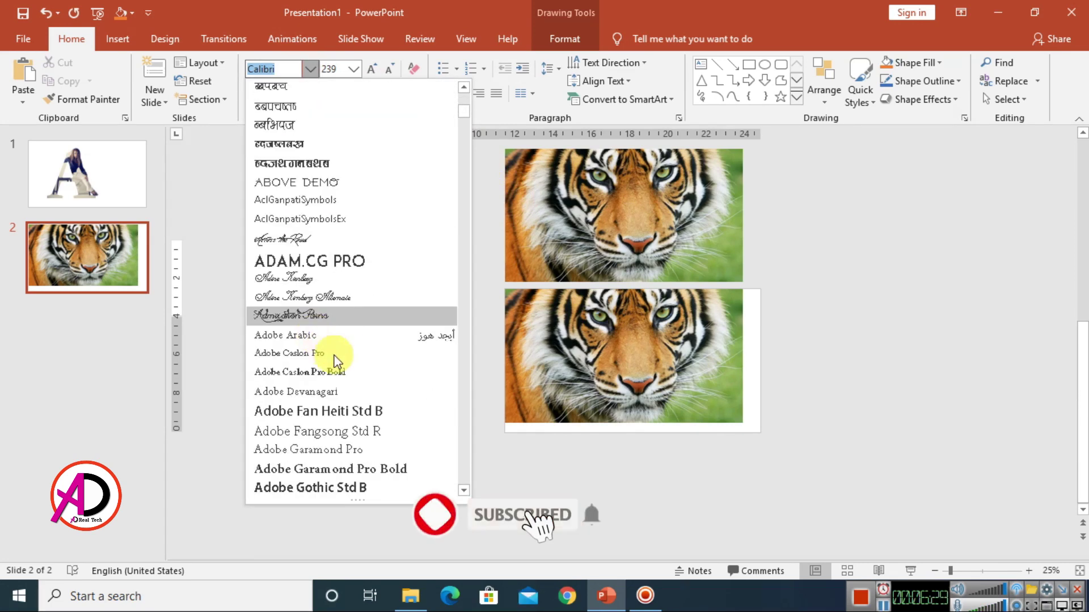
{"action": "left_click", "coordinate": [353, 413]}
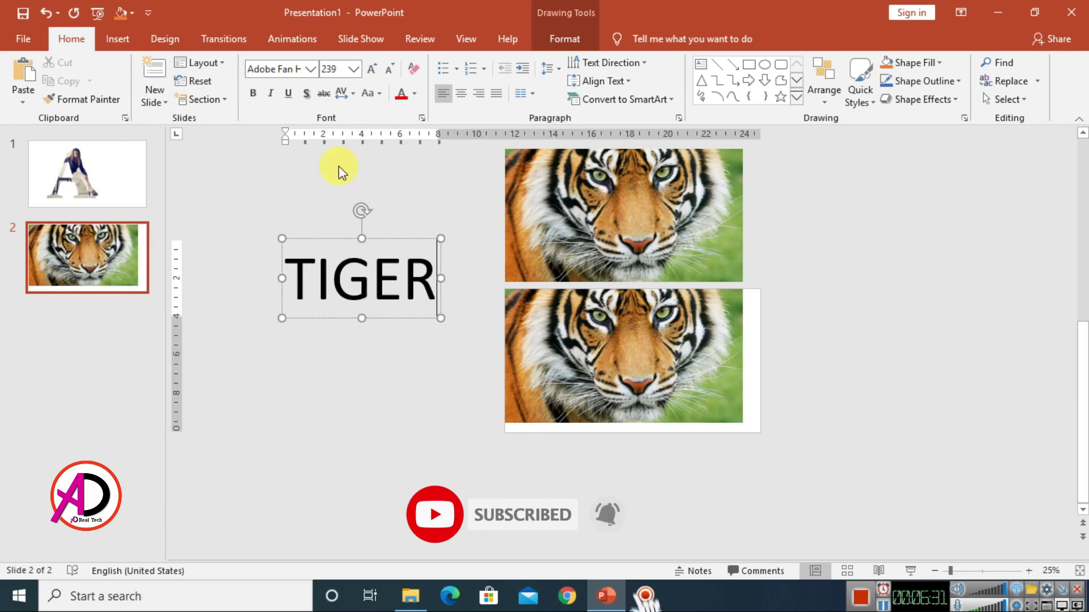
{"action": "left_click", "coordinate": [312, 68]}
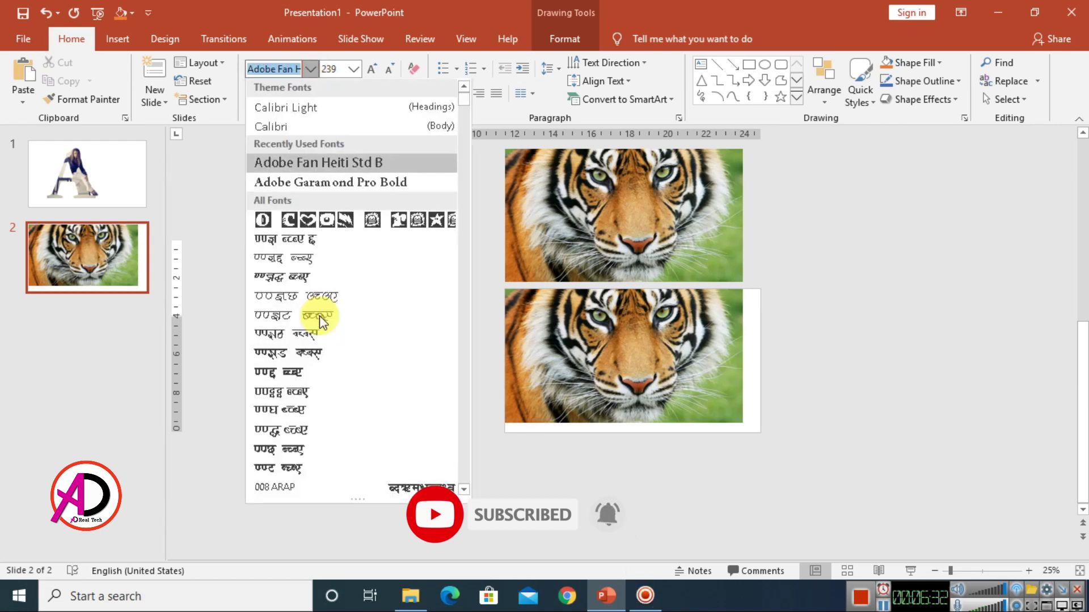
{"action": "left_click", "coordinate": [503, 430]}
Move TIGER over the upper tiger picture and set it in Adobe Gothic Std B
{"action": "left_click", "coordinate": [352, 299]}
{"action": "left_click_drag", "start_coordinate": [375, 237], "coordinate": [597, 188]}
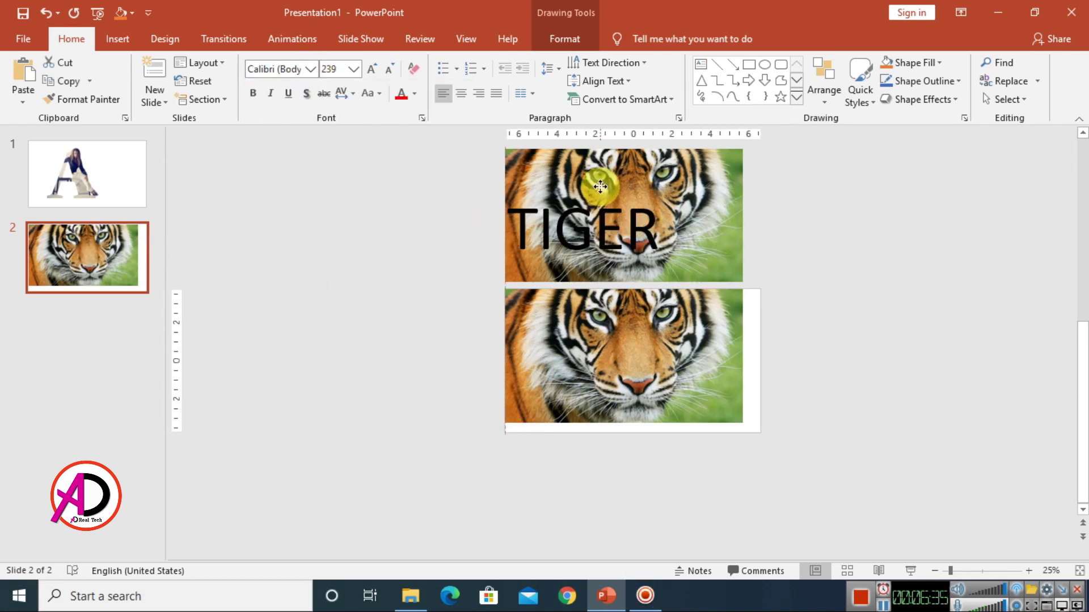
{"action": "left_click", "coordinate": [312, 68]}
{"action": "scroll", "coordinate": [323, 345], "scroll_direction": "down", "scroll_amount": 5}
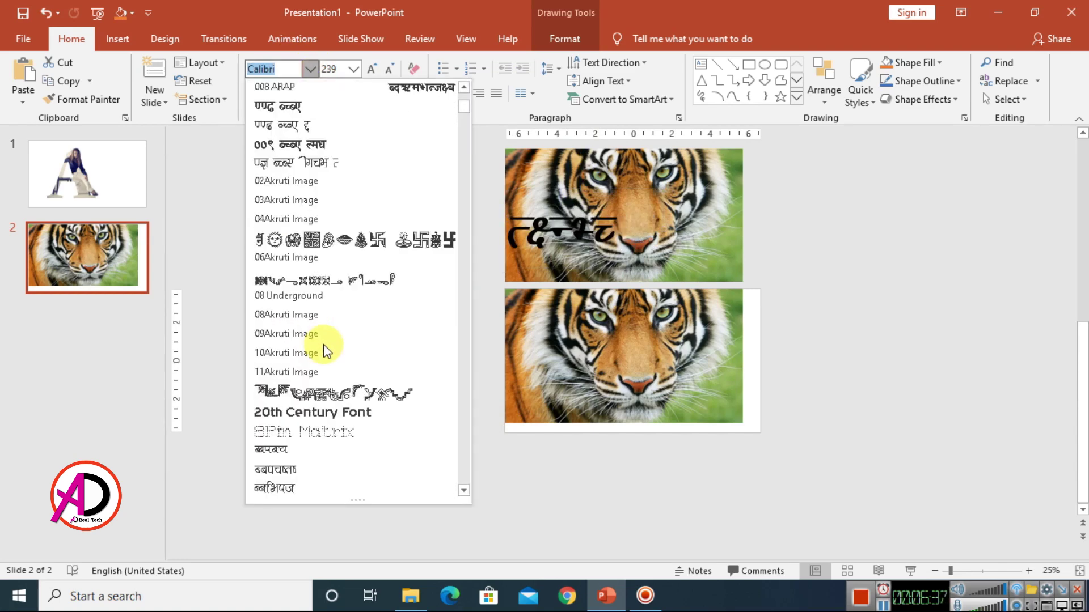
{"action": "scroll", "coordinate": [327, 403], "scroll_direction": "down", "scroll_amount": 5}
{"action": "scroll", "coordinate": [317, 441], "scroll_direction": "down", "scroll_amount": 2}
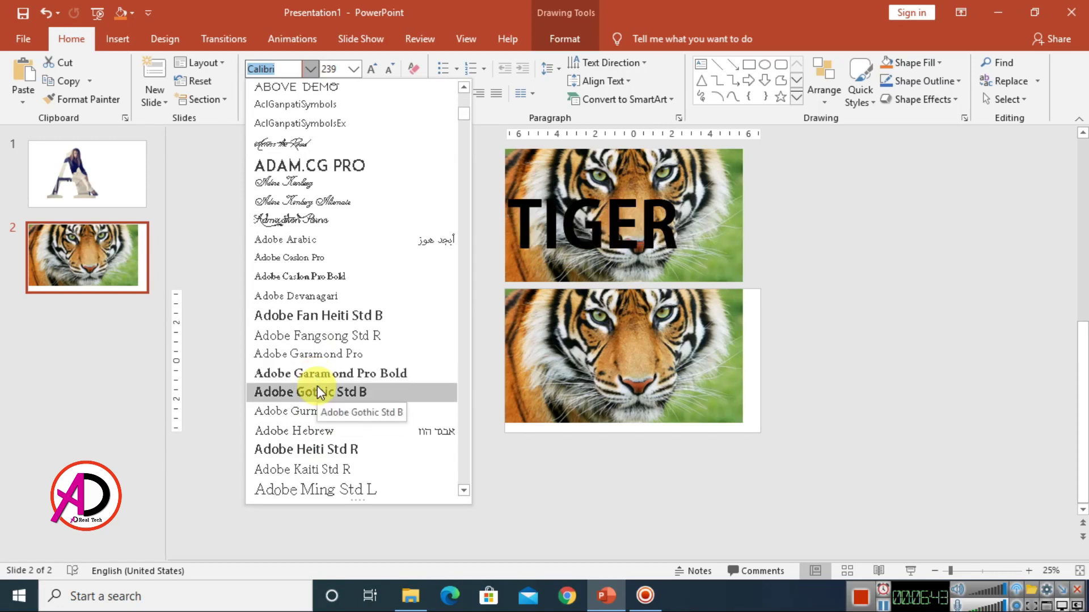
{"action": "left_click", "coordinate": [319, 391]}
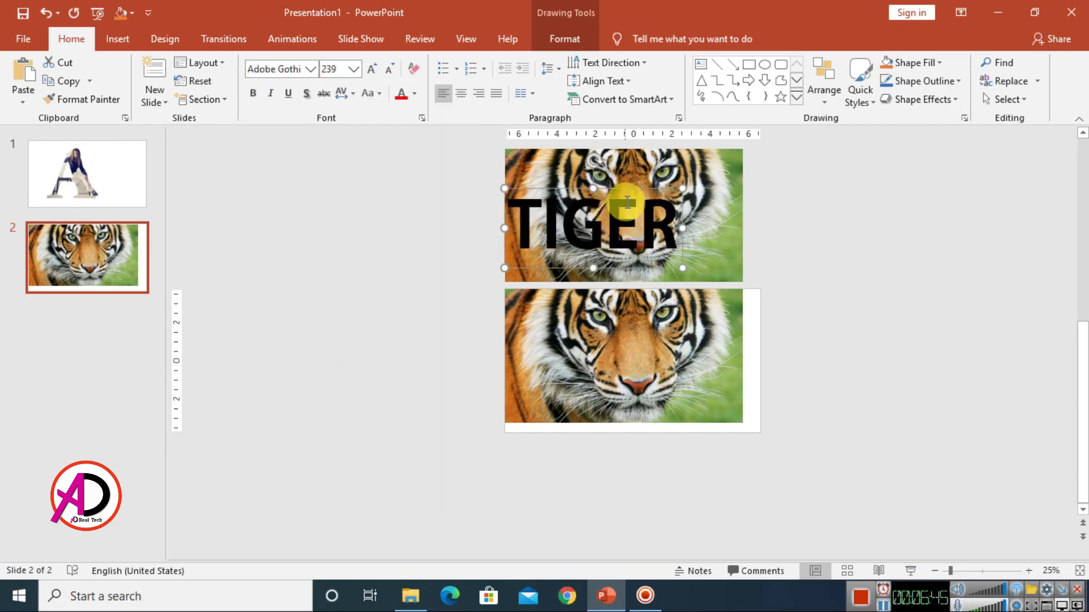
{"action": "mouse_move", "coordinate": [634, 193]}
{"action": "left_mouse_down"}
{"action": "mouse_move", "coordinate": [683, 189]}
{"action": "mouse_move", "coordinate": [698, 232]}
{"action": "left_mouse_up"}
Try 166 and 199 point sizes and reposition the vertical TIGER over the top picture
{"action": "scroll", "coordinate": [716, 266], "scroll_direction": "up", "scroll_amount": 3}
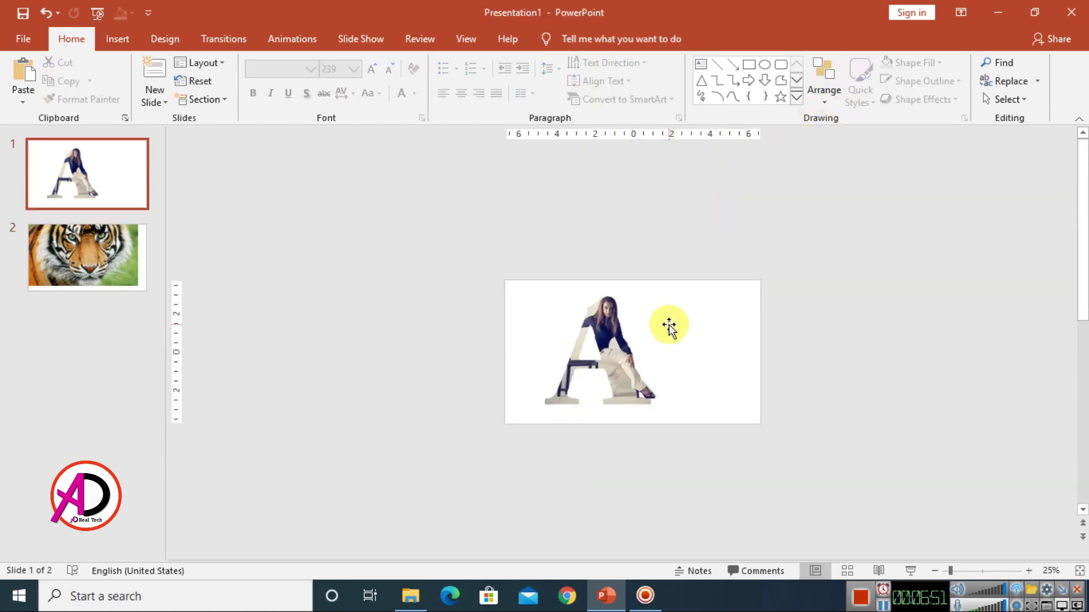
{"action": "scroll", "coordinate": [669, 325], "scroll_direction": "down", "scroll_amount": 3}
{"action": "scroll", "coordinate": [781, 341], "scroll_direction": "up", "scroll_amount": 2}
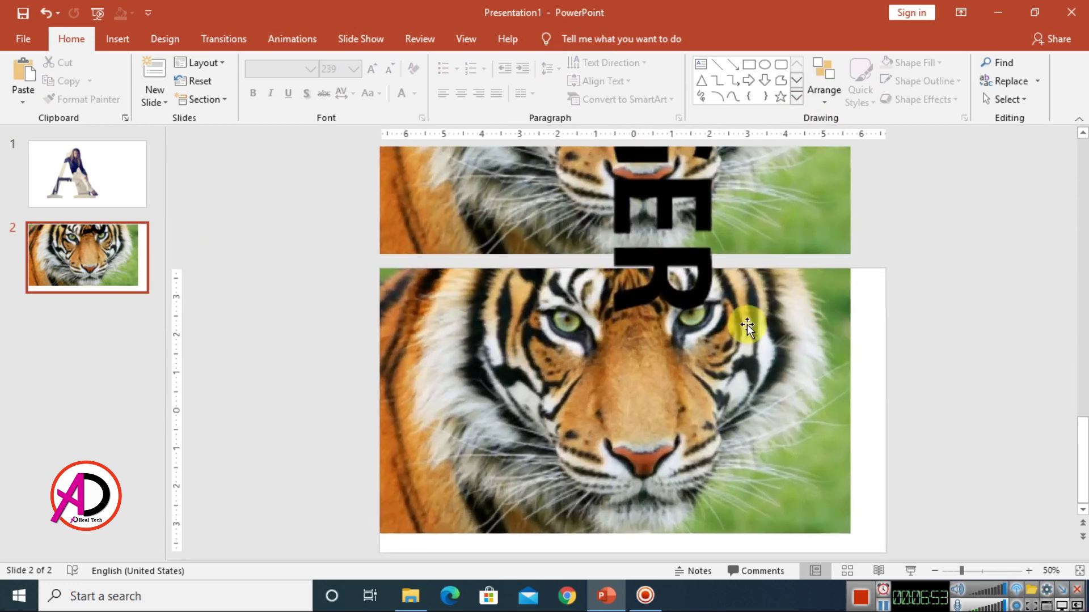
{"action": "left_click", "coordinate": [695, 286]}
{"action": "scroll", "coordinate": [728, 297], "scroll_direction": "down", "scroll_amount": 2}
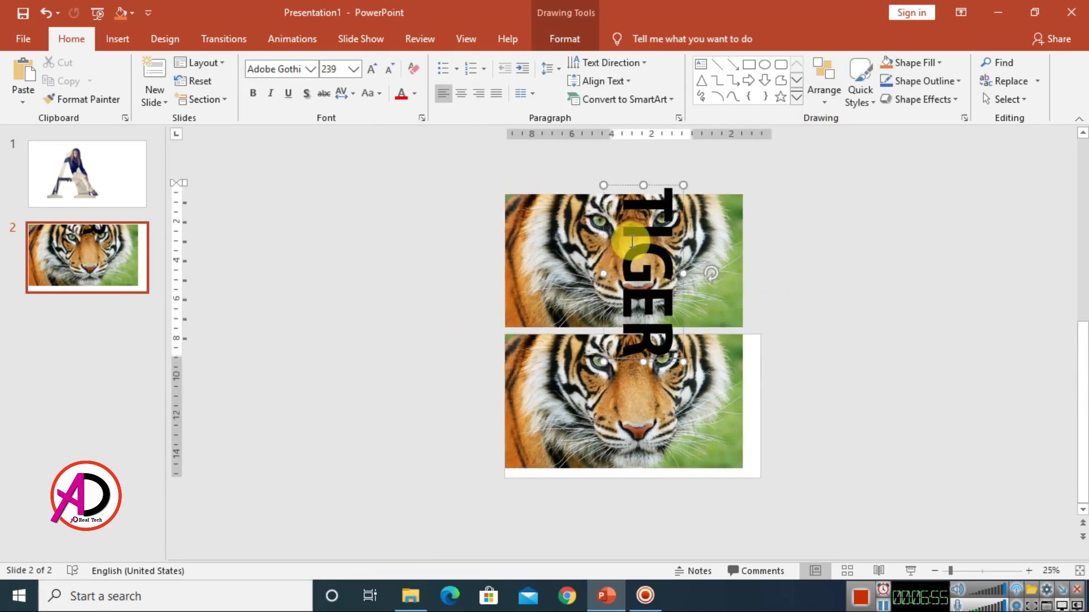
{"action": "left_click", "coordinate": [393, 71]}
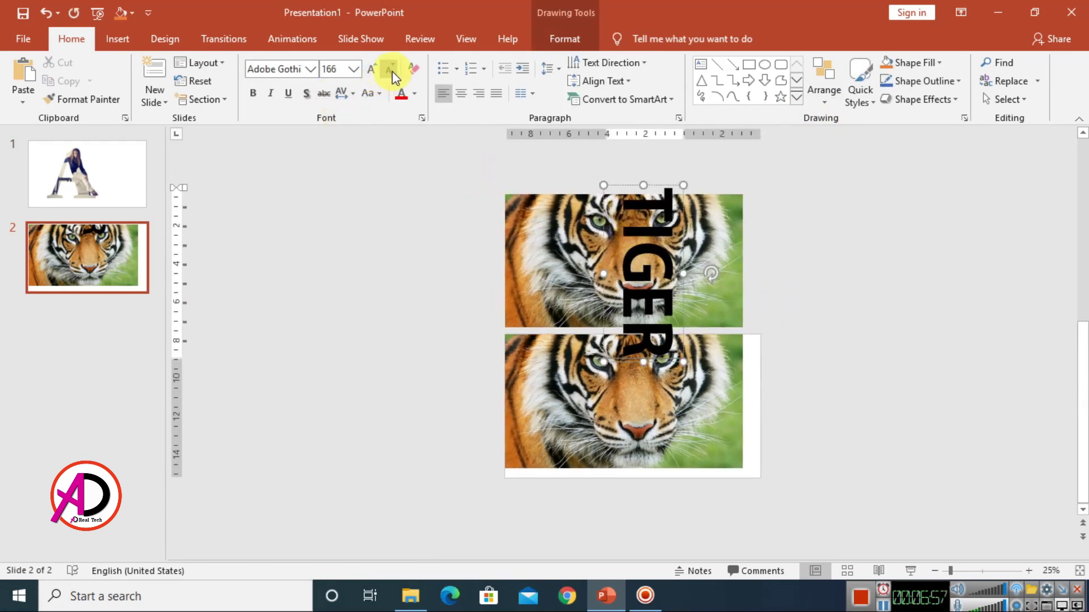
{"action": "left_click_drag", "start_coordinate": [655, 347], "coordinate": [659, 232]}
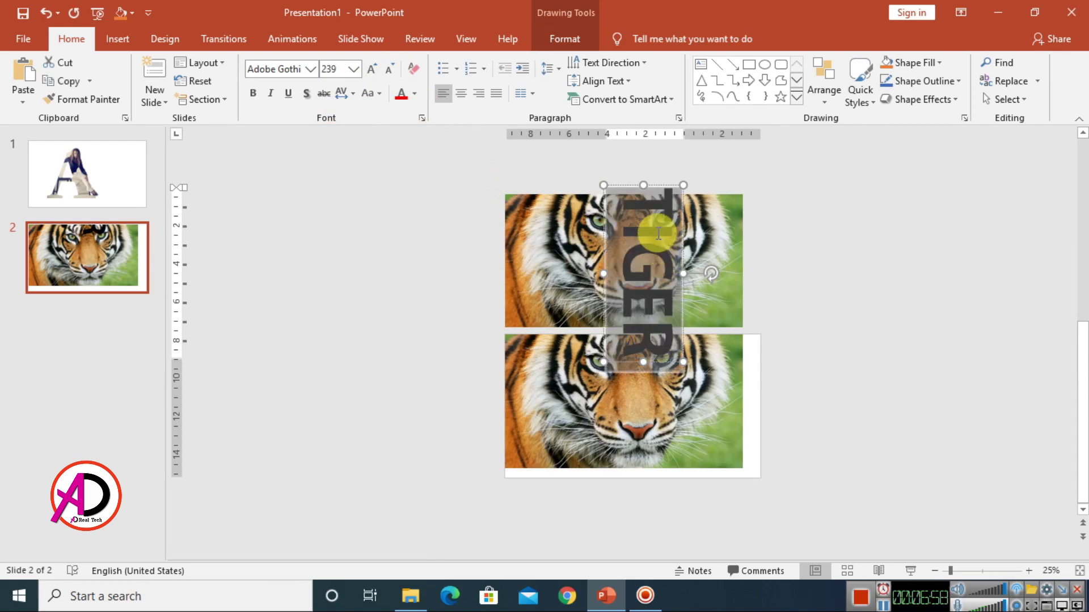
{"action": "left_click", "coordinate": [390, 71]}
{"action": "left_click_drag", "start_coordinate": [657, 182], "coordinate": [656, 162]}
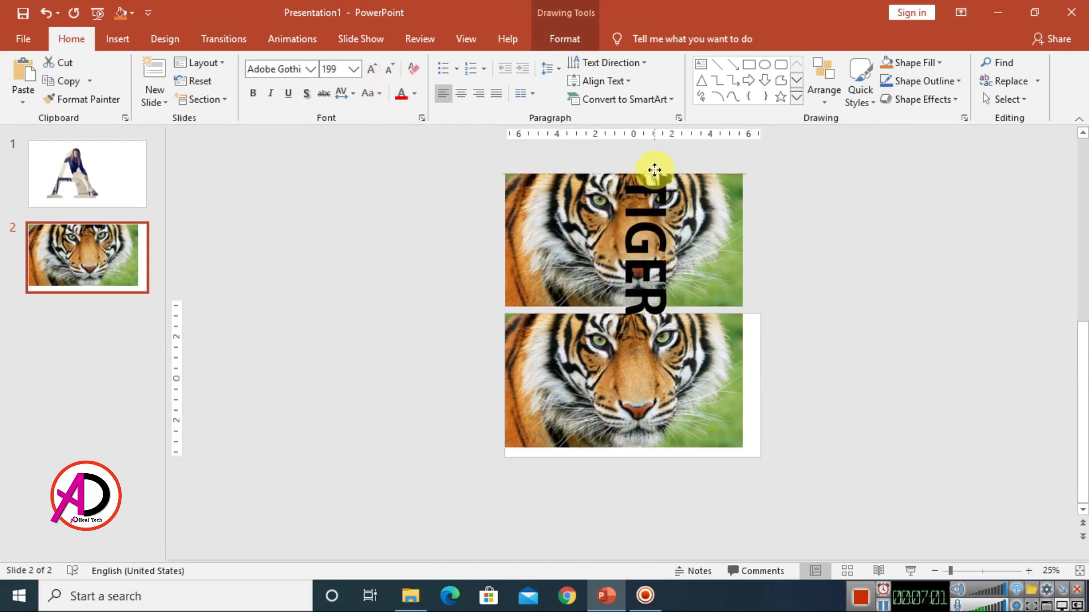
{"action": "left_click_drag", "start_coordinate": [656, 165], "coordinate": [627, 178]}
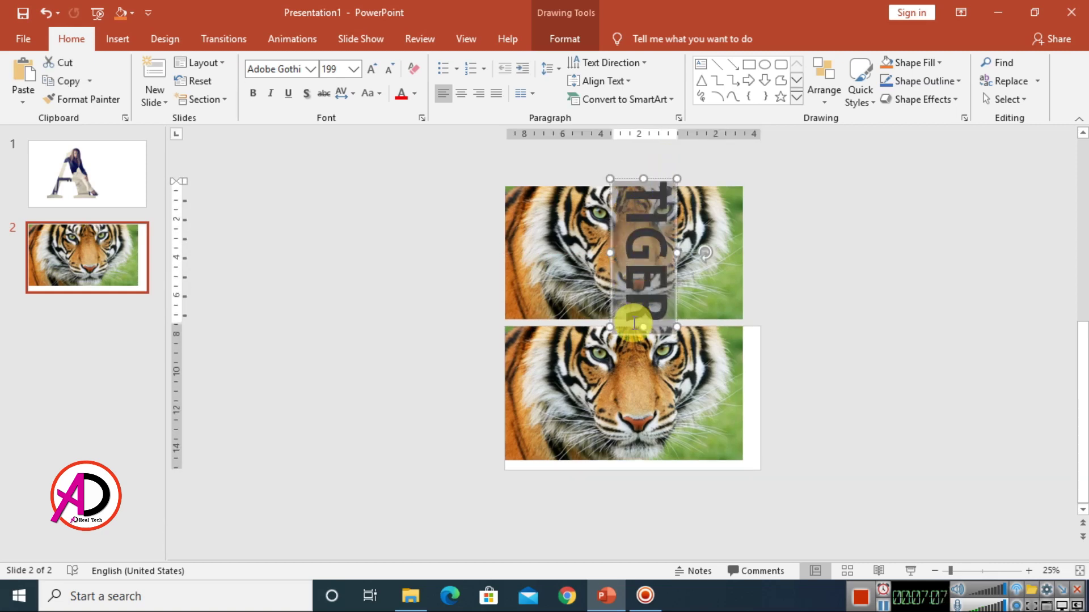
{"action": "left_click", "coordinate": [388, 69]}
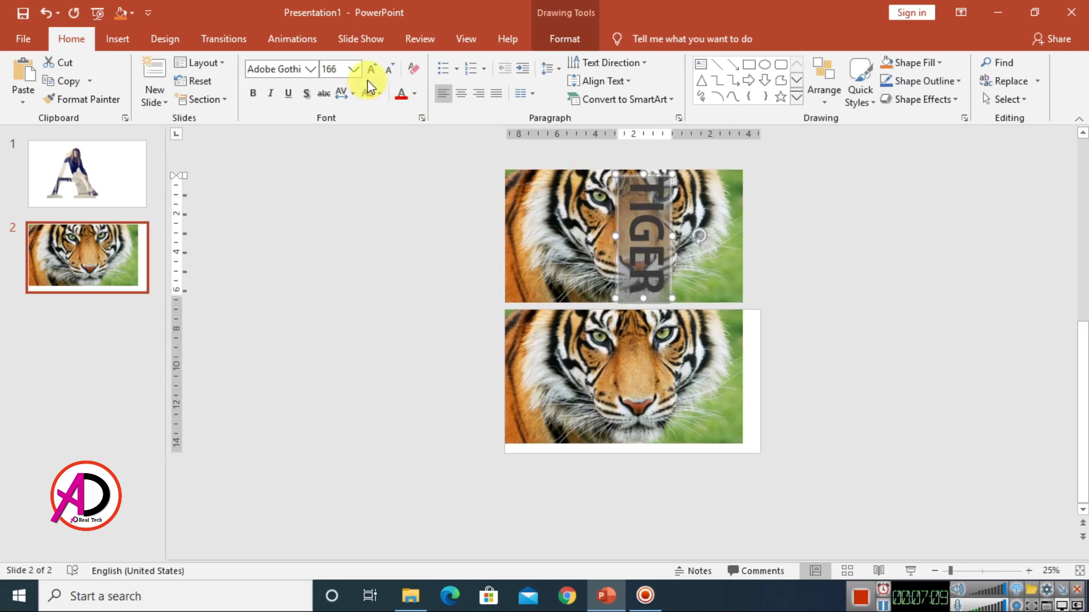
{"action": "left_click", "coordinate": [371, 70]}
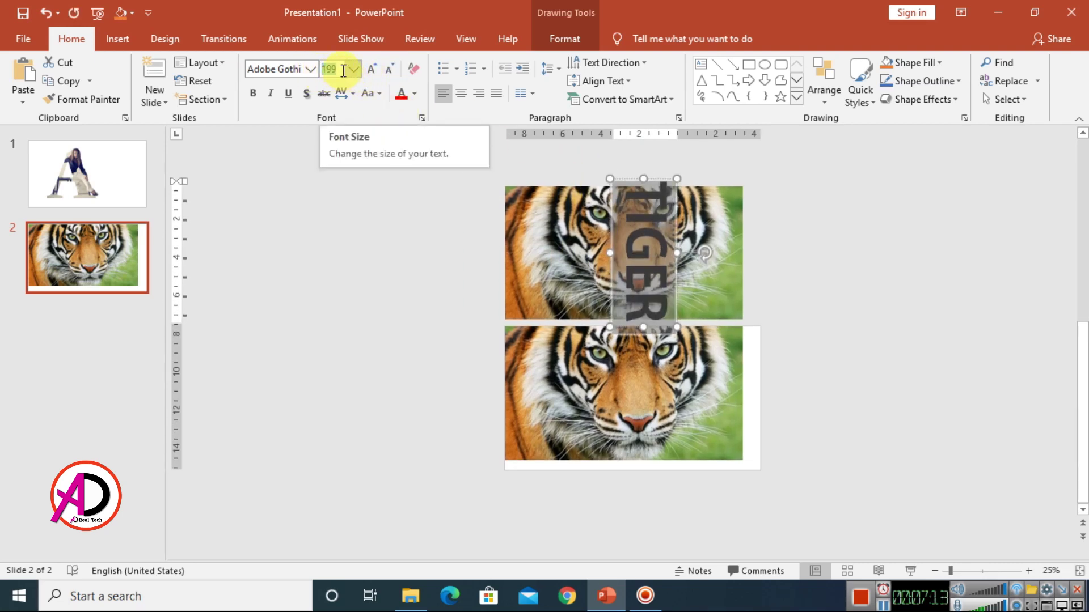
Set the vertical TIGER's font size to 197, then to 190
{"action": "left_click", "coordinate": [343, 71]}
{"action": "type", "text": "1"}
{"action": "key", "text": "Return"}
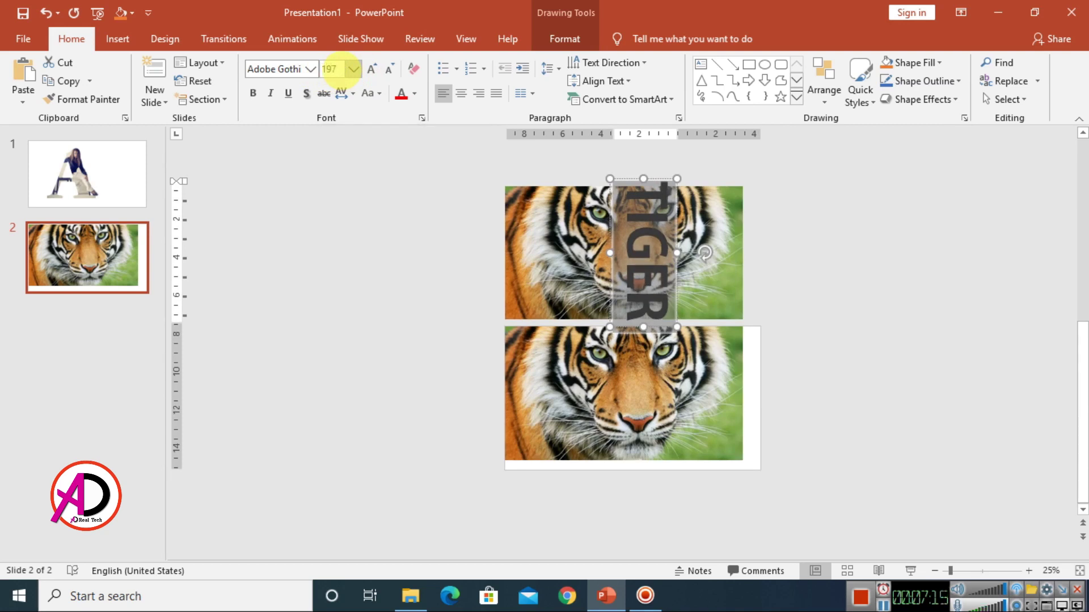
{"action": "left_click", "coordinate": [341, 70]}
{"action": "type", "text": "190"}
{"action": "key", "text": "Return"}
{"action": "left_click", "coordinate": [903, 266]}
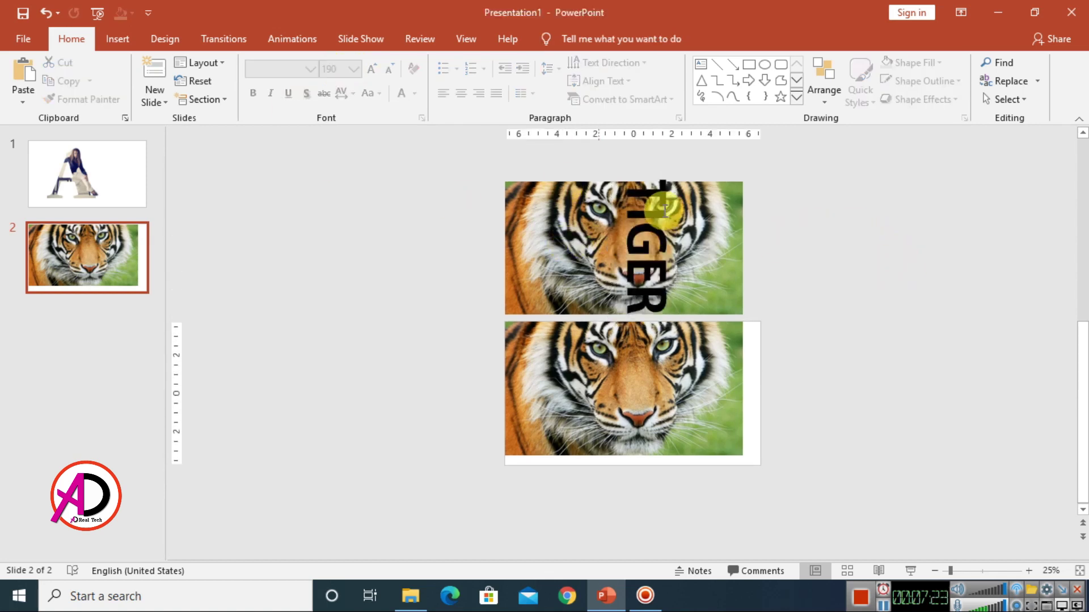
Intersect TIGER with the upper tiger photo and drag the photo-filled letters onto the lower photo
{"action": "left_click", "coordinate": [650, 227]}
{"action": "left_click", "coordinate": [753, 226]}
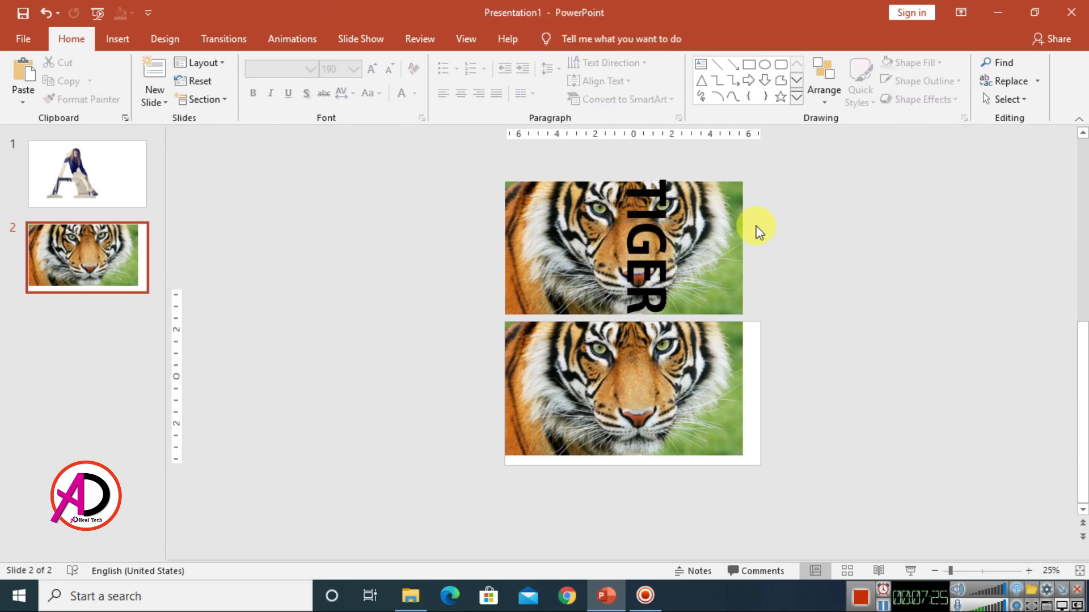
{"action": "left_click", "coordinate": [637, 199]}
{"action": "left_click", "coordinate": [651, 207], "text": "shift"}
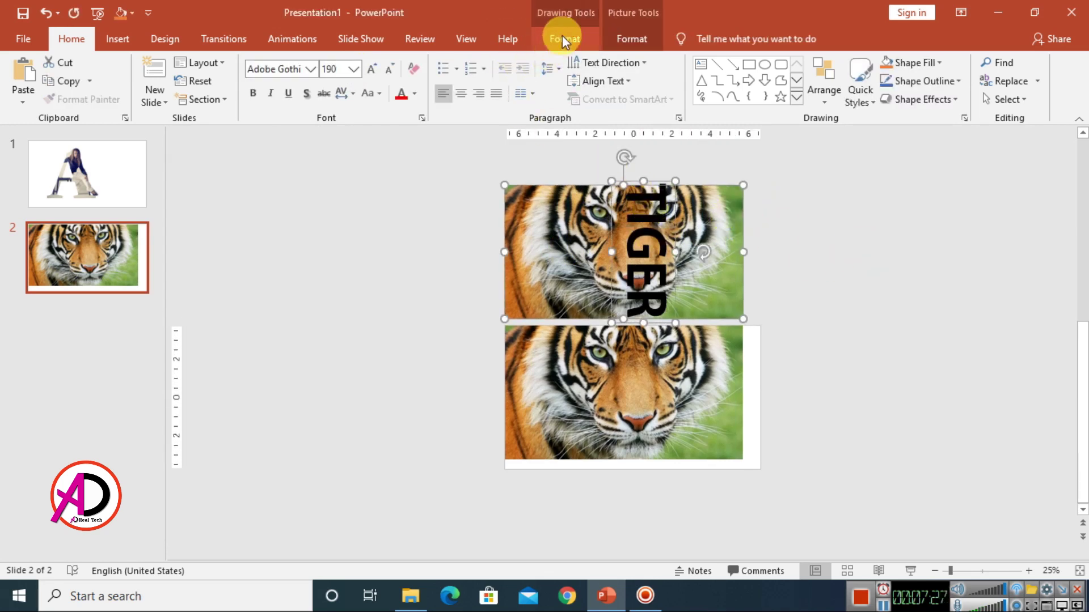
{"action": "left_click", "coordinate": [562, 37]}
{"action": "left_click", "coordinate": [163, 100]}
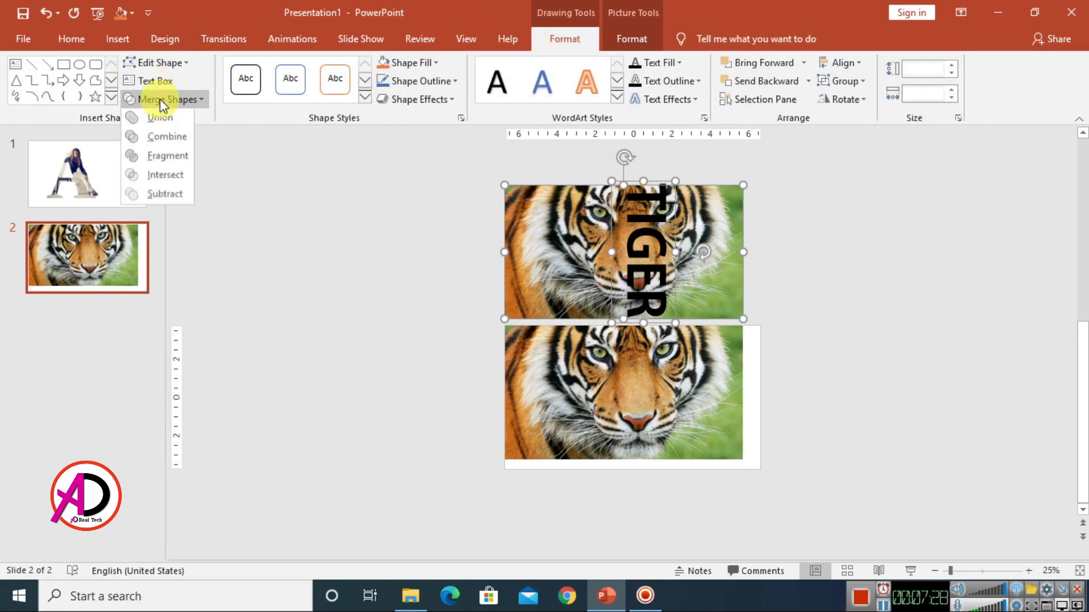
{"action": "left_click", "coordinate": [170, 173]}
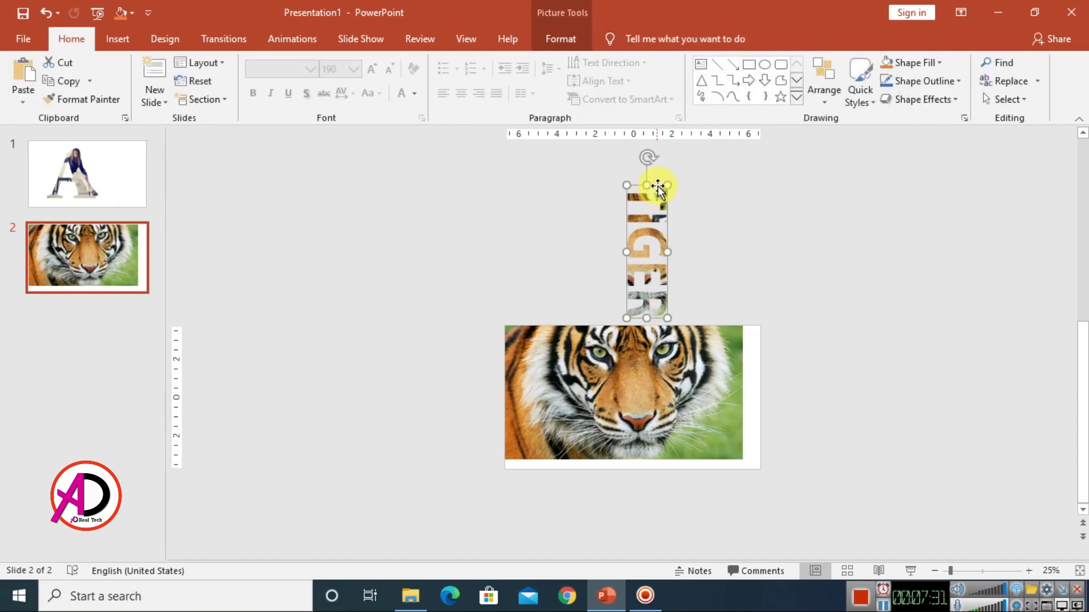
{"action": "left_click_drag", "start_coordinate": [659, 186], "coordinate": [664, 290]}
Crop the tiger photo's right side back to the TIGER letters, redoing the first crop attempt
{"action": "scroll", "coordinate": [800, 318], "scroll_direction": "up", "scroll_amount": 1}
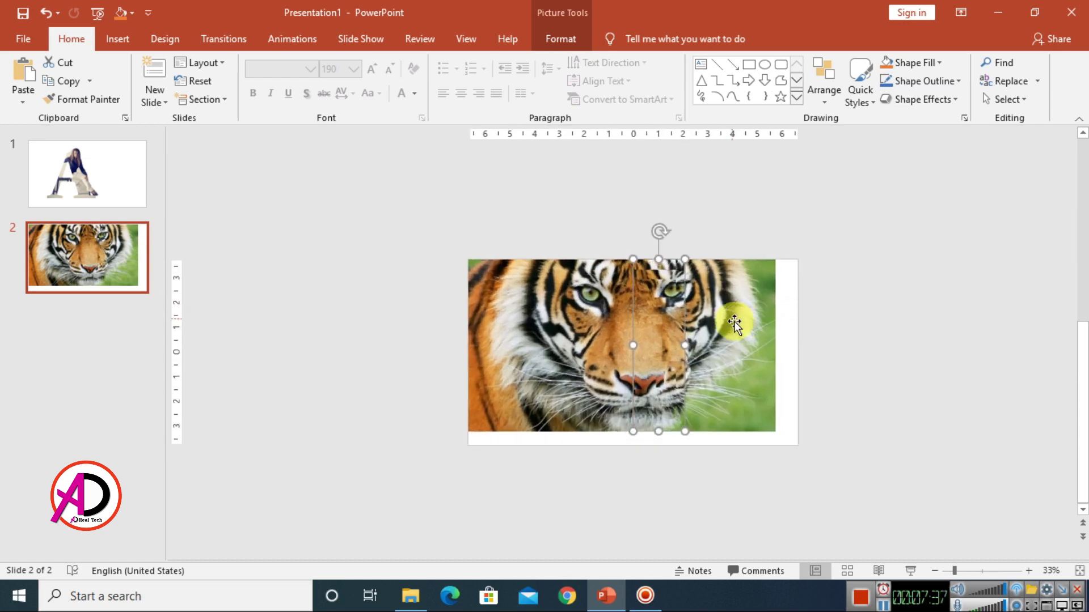
{"action": "left_click", "coordinate": [733, 336]}
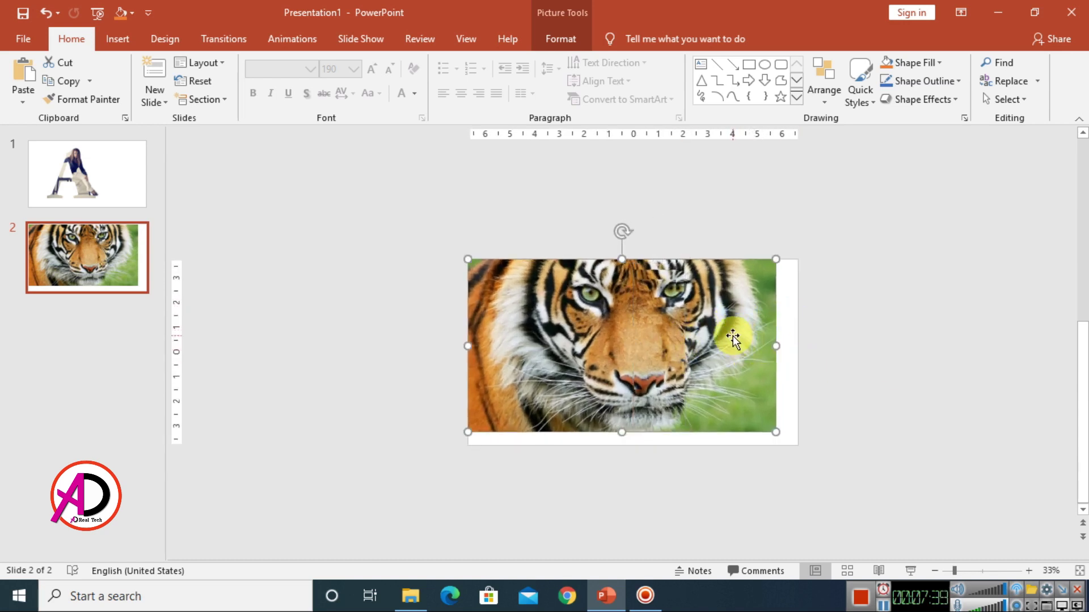
{"action": "left_click", "coordinate": [561, 39]}
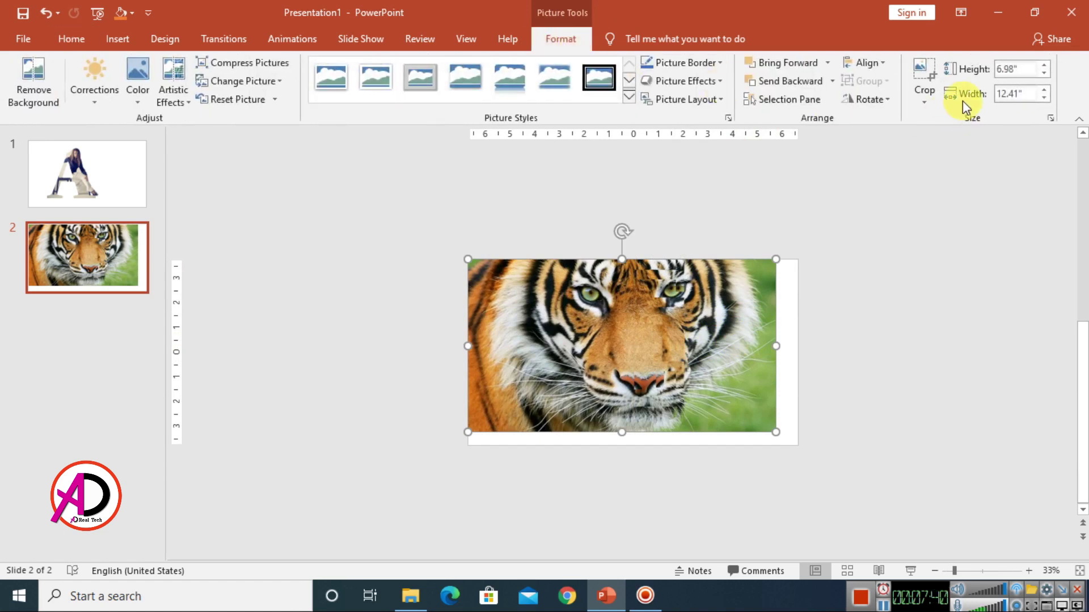
{"action": "left_click", "coordinate": [934, 68]}
{"action": "left_click_drag", "start_coordinate": [772, 343], "coordinate": [636, 347]}
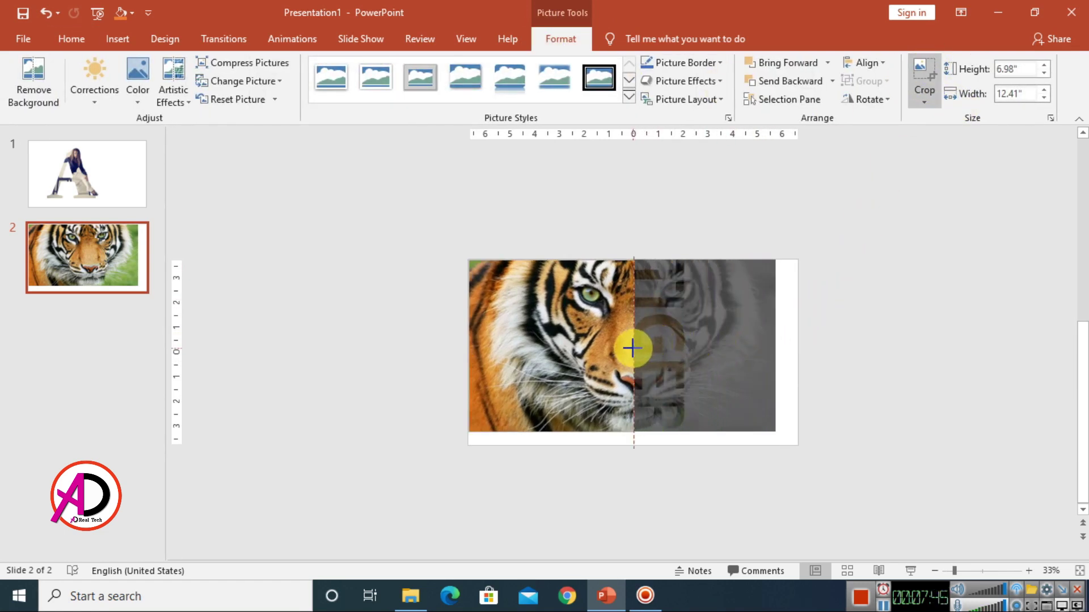
{"action": "left_click", "coordinate": [889, 340]}
{"action": "scroll", "coordinate": [761, 372], "scroll_direction": "up", "scroll_amount": 2, "text": "ctrl"}
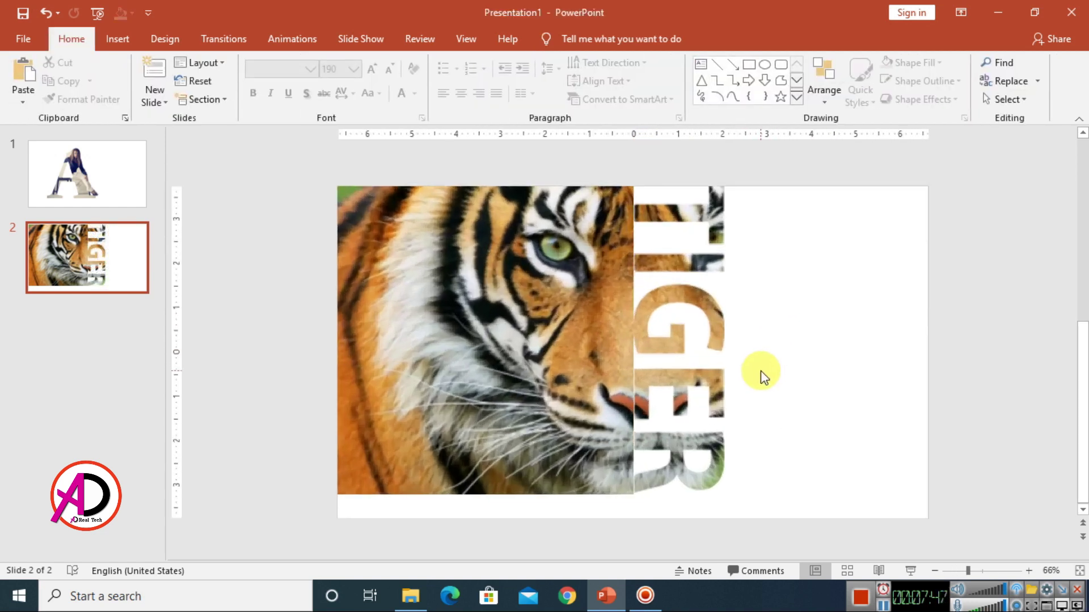
{"action": "left_click", "coordinate": [563, 348]}
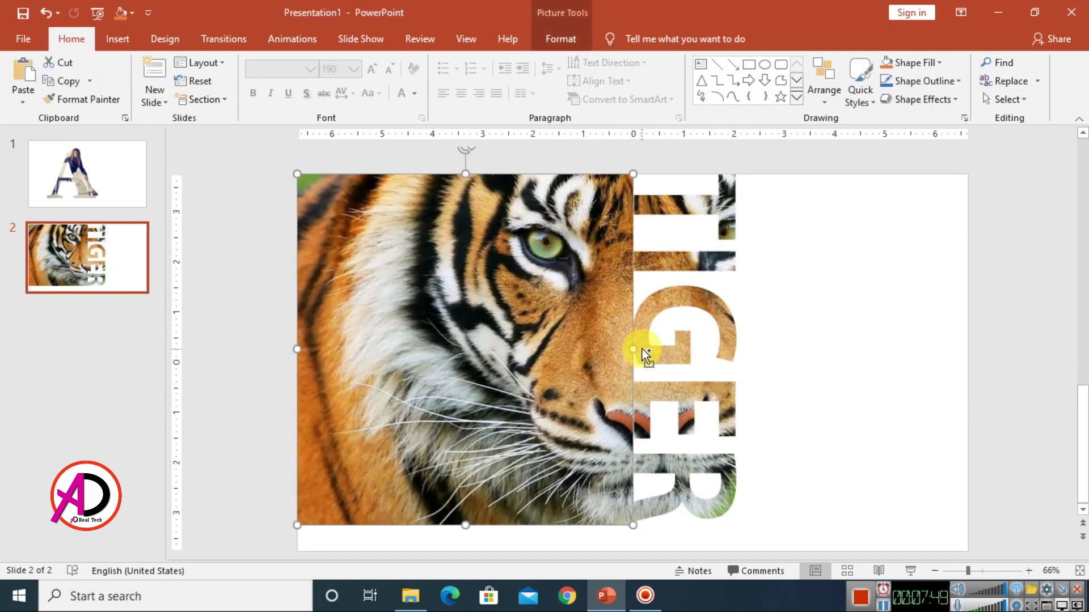
{"action": "key", "text": "ctrl+z"}
{"action": "left_click_drag", "start_coordinate": [917, 341], "coordinate": [629, 356]}
{"action": "left_click", "coordinate": [970, 365]}
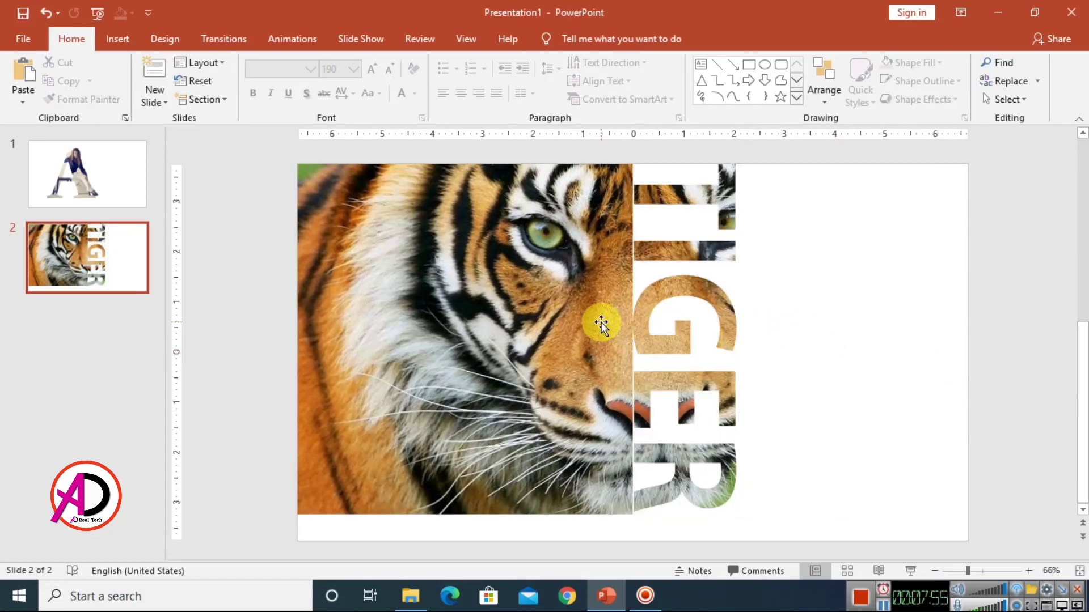
Reposition the tiger image inside the crop frame so the face fills the left part
{"action": "left_click", "coordinate": [671, 295]}
{"action": "left_click", "coordinate": [561, 38]}
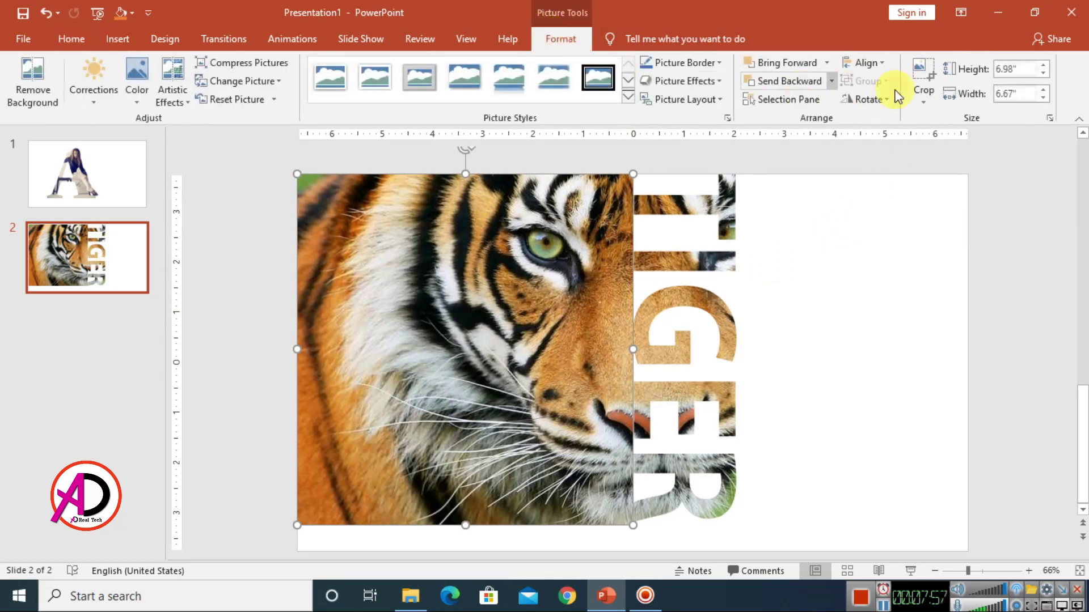
{"action": "left_click", "coordinate": [926, 85]}
{"action": "scroll", "coordinate": [656, 353], "scroll_direction": "up", "scroll_amount": 1}
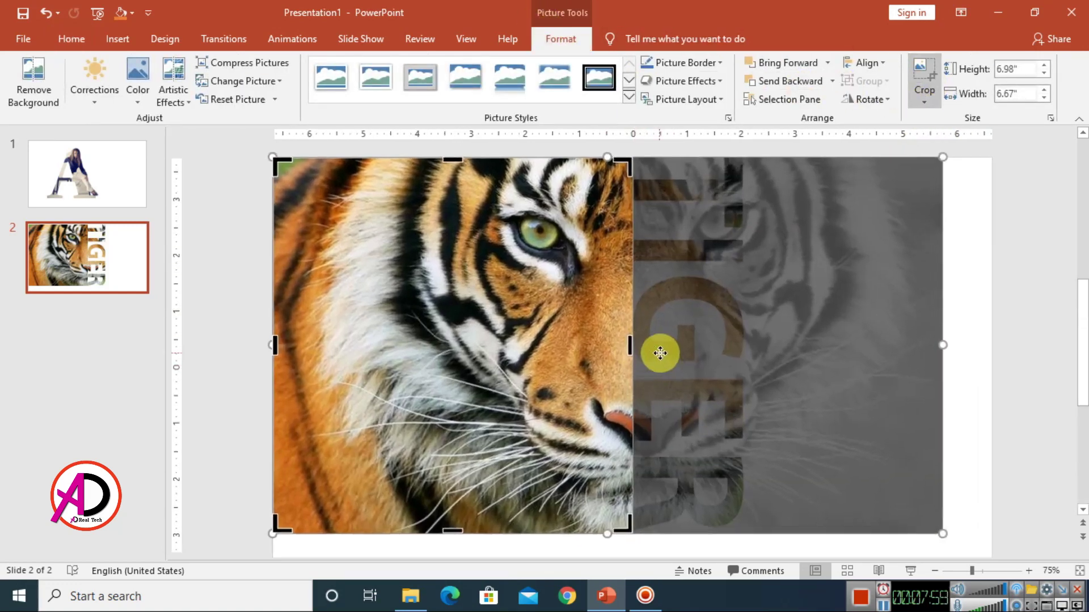
{"action": "scroll", "coordinate": [631, 374], "scroll_direction": "up", "scroll_amount": 5}
{"action": "left_click_drag", "start_coordinate": [630, 374], "coordinate": [845, 352]}
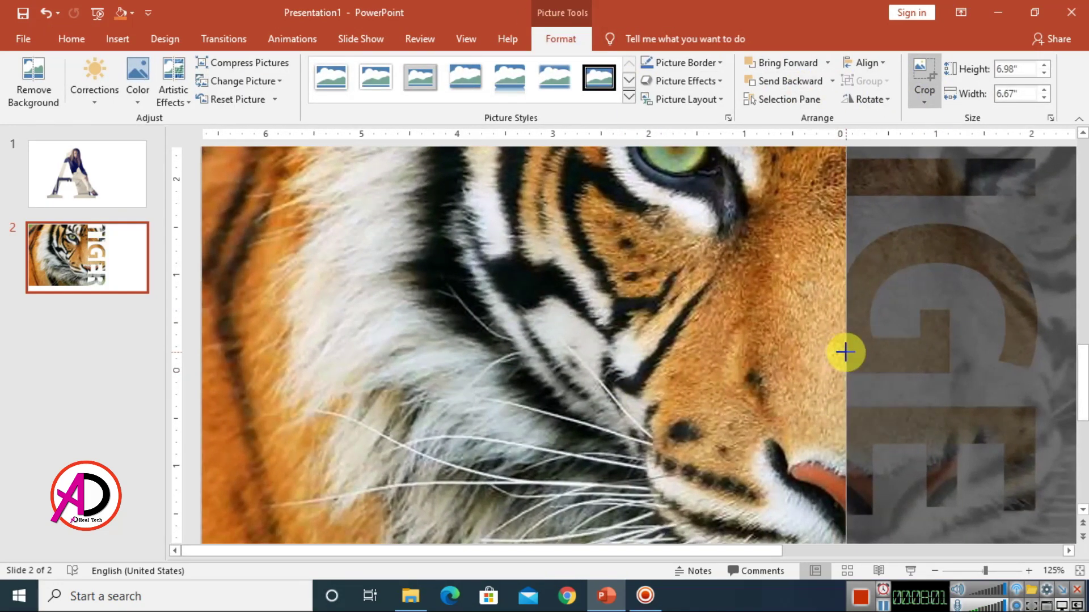
{"action": "scroll", "coordinate": [826, 348], "scroll_direction": "down", "scroll_amount": 5}
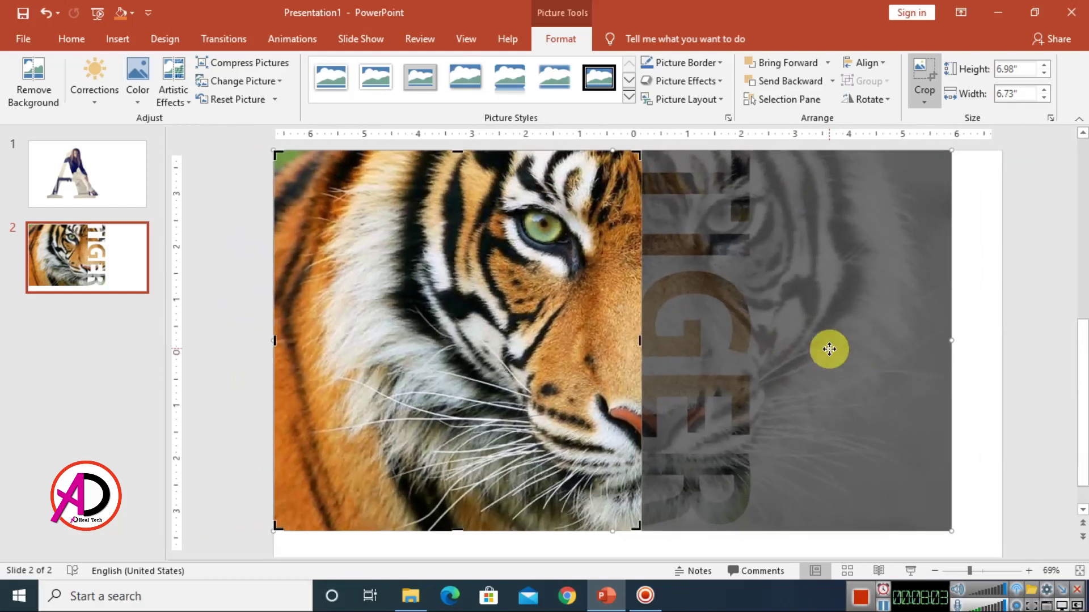
{"action": "left_click", "coordinate": [917, 322]}
{"action": "scroll", "coordinate": [769, 353], "scroll_direction": "down", "scroll_amount": 4}
{"action": "scroll", "coordinate": [805, 262], "scroll_direction": "up", "scroll_amount": 1}
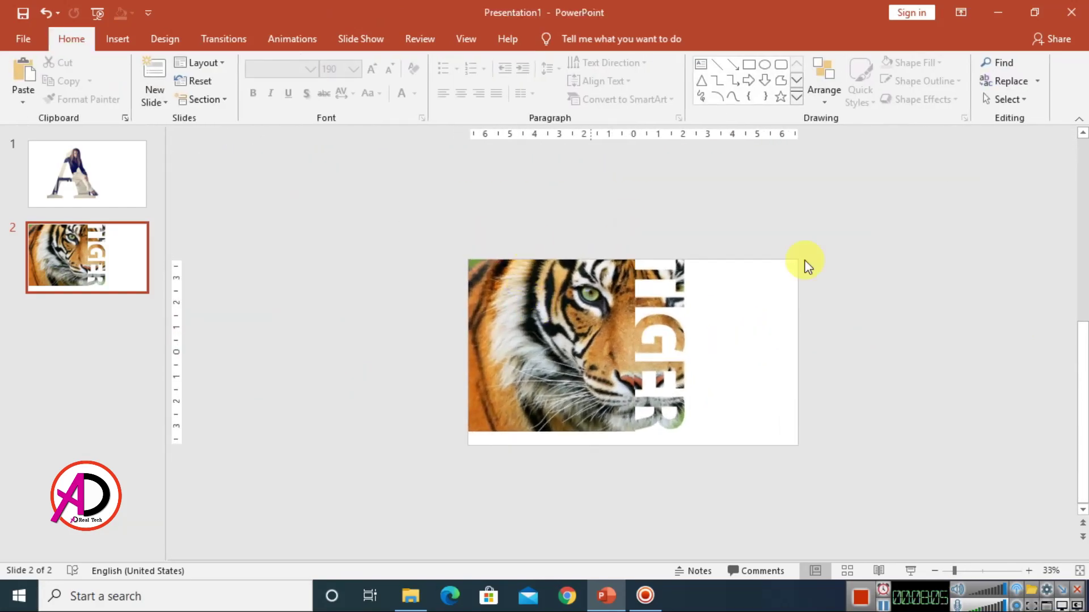
Send the tiger photo behind the TIGER letters, nudge it down, and enlarge both slightly
{"action": "left_click", "coordinate": [655, 423]}
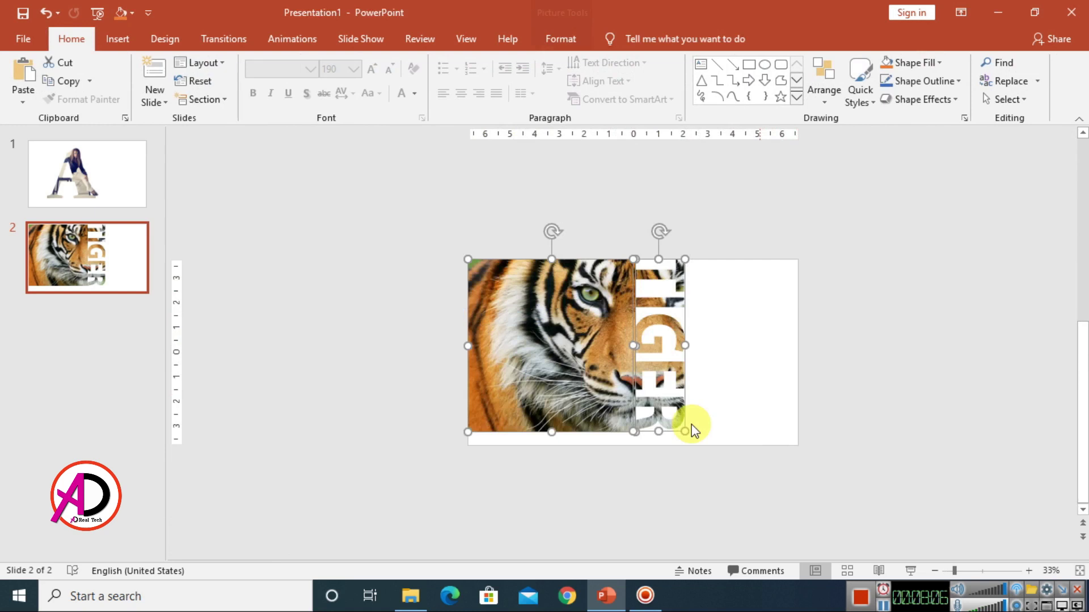
{"action": "right_click", "coordinate": [582, 342]}
{"action": "left_click", "coordinate": [774, 210]}
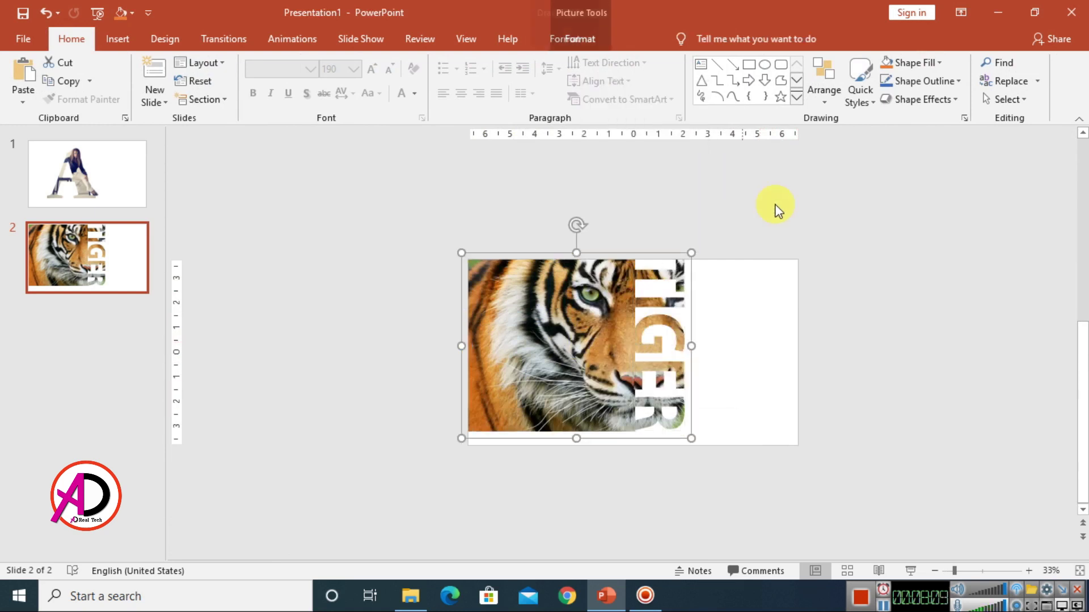
{"action": "left_click_drag", "start_coordinate": [583, 364], "coordinate": [582, 354]}
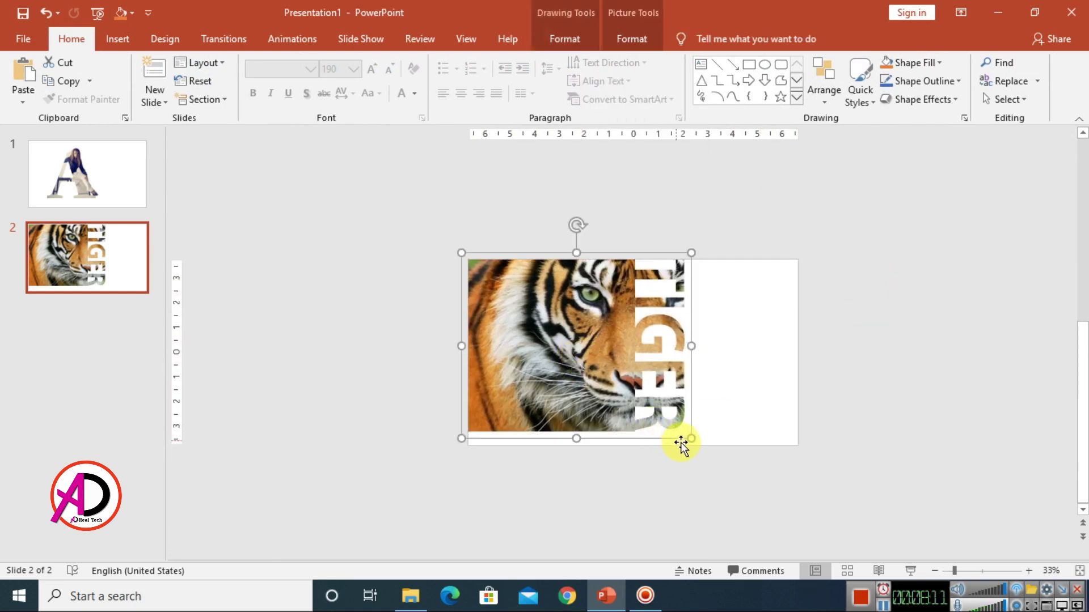
{"action": "left_click_drag", "start_coordinate": [688, 437], "coordinate": [709, 451]}
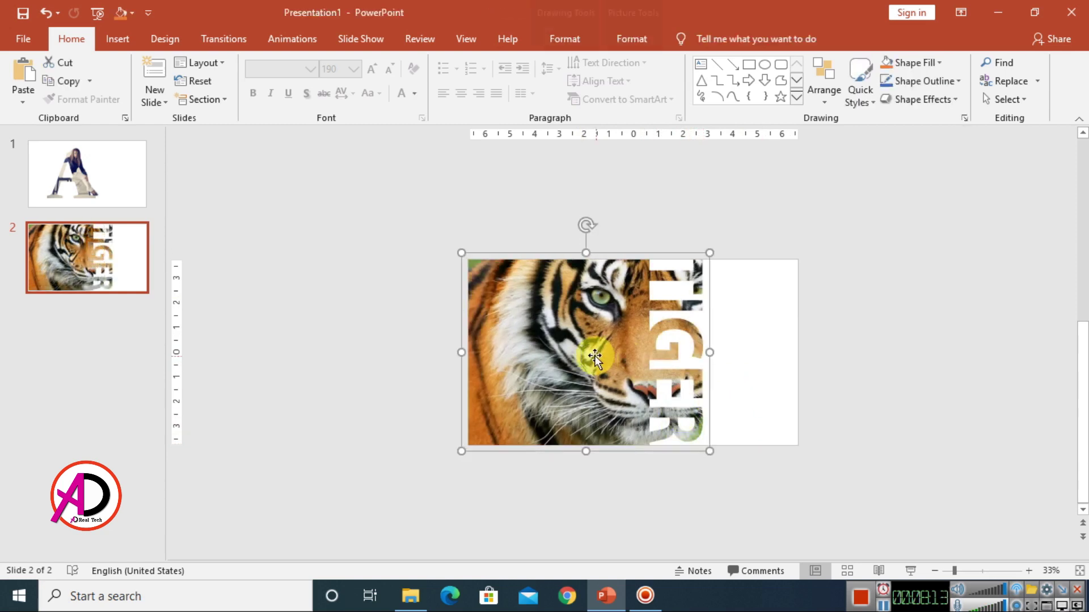
Recolor the tiger photo and TIGER letters to Grayscale
{"action": "left_click", "coordinate": [567, 38]}
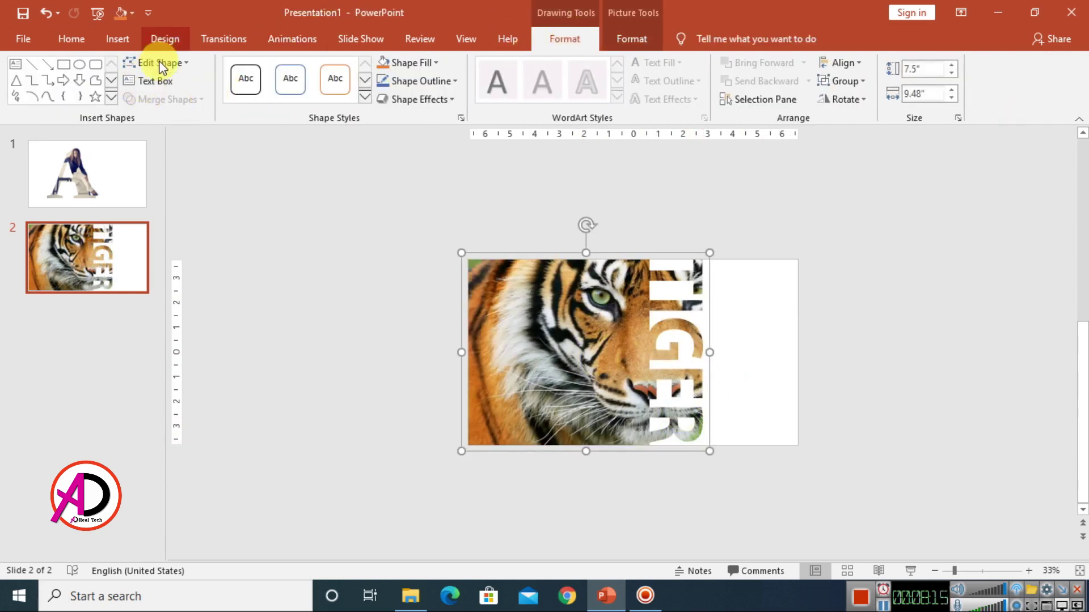
{"action": "left_click", "coordinate": [438, 63]}
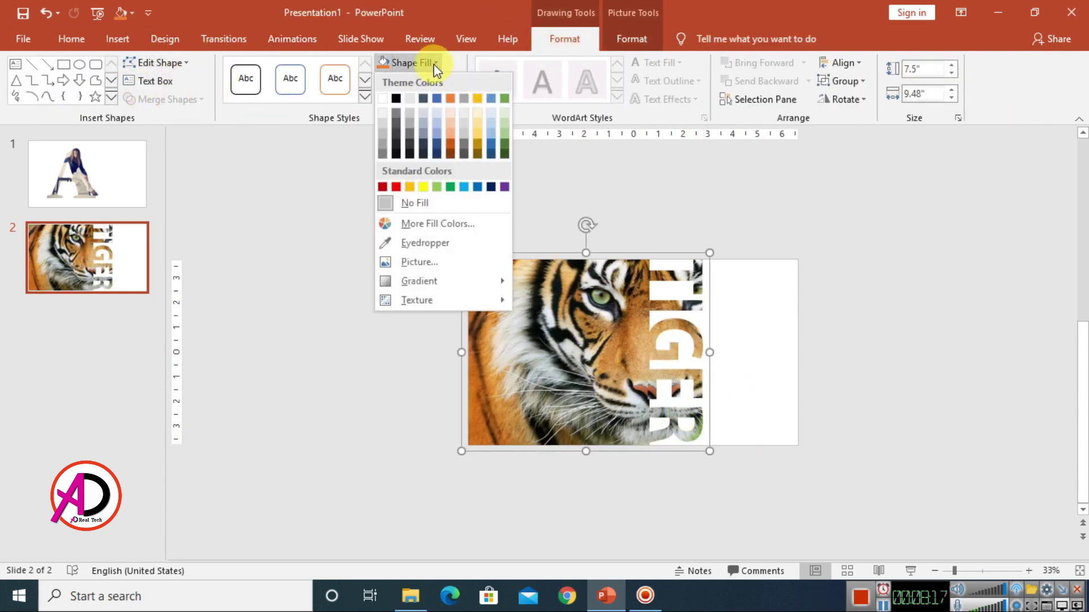
{"action": "left_click", "coordinate": [625, 39]}
{"action": "left_click", "coordinate": [138, 79]}
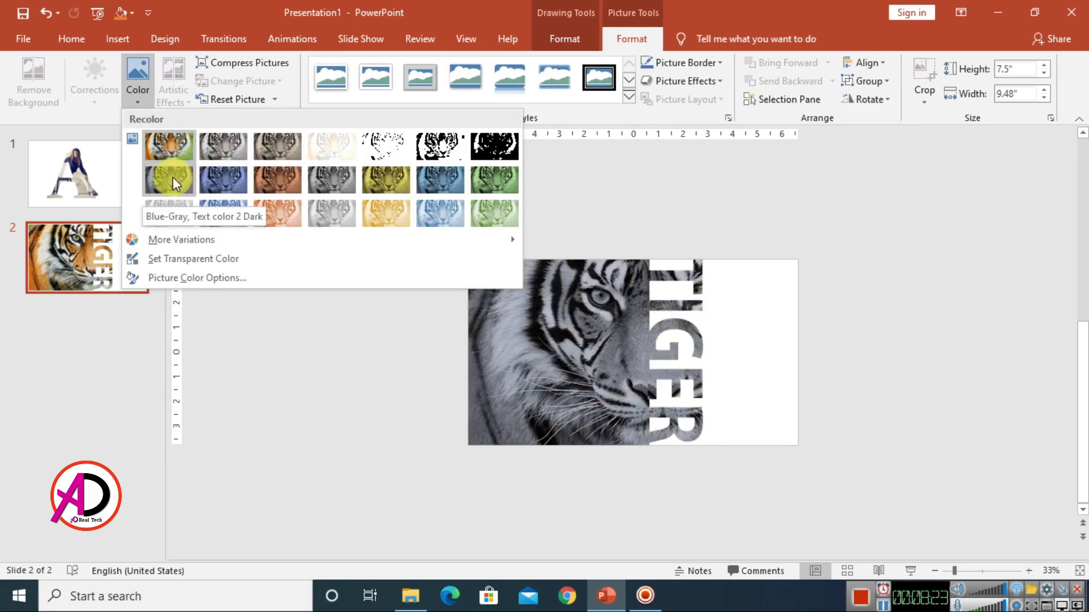
{"action": "left_click", "coordinate": [239, 153]}
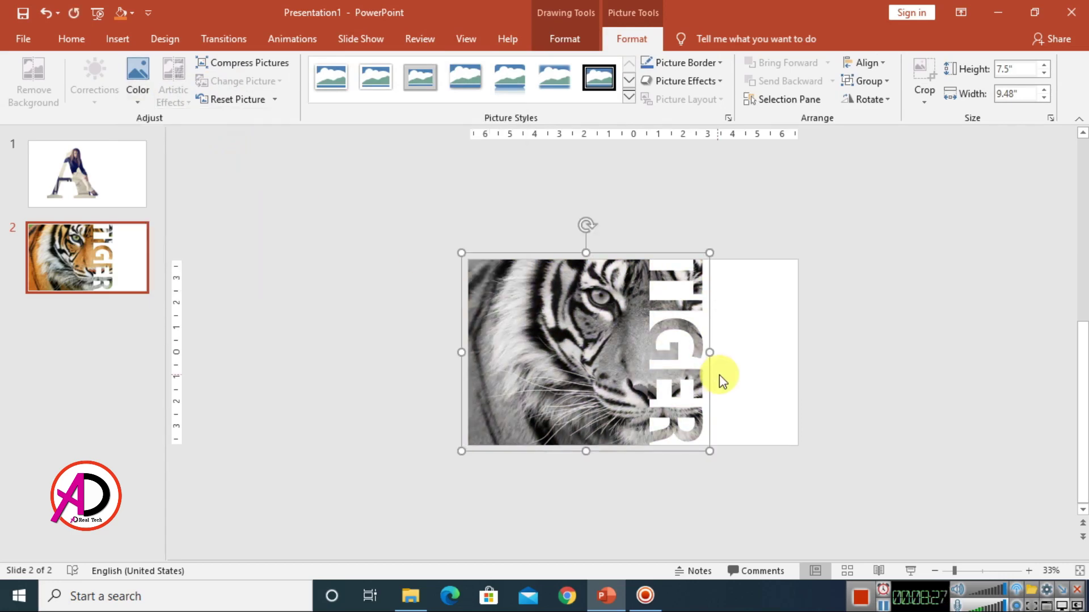
{"action": "left_click", "coordinate": [819, 394]}
{"action": "scroll", "coordinate": [819, 393], "scroll_direction": "up", "scroll_amount": 3}
{"action": "scroll", "coordinate": [851, 420], "scroll_direction": "down", "scroll_amount": 1}
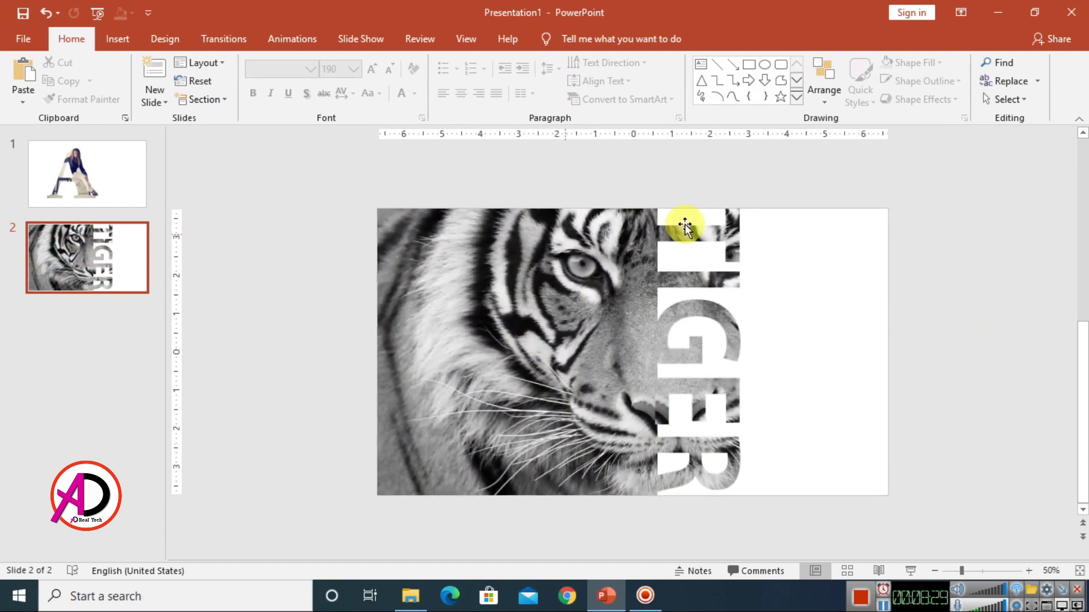